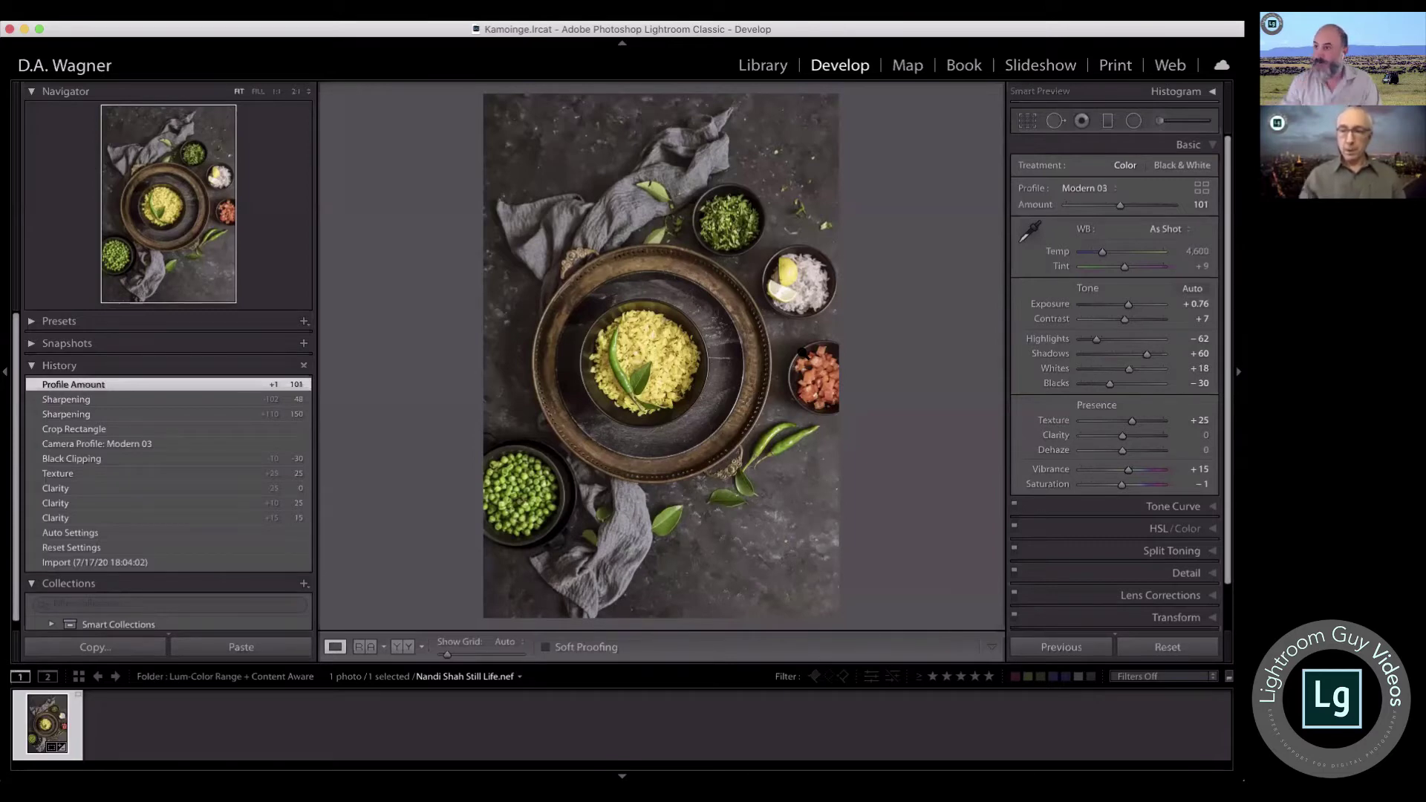
Step: Examine the process versions offered in the Calibration settings, keep Version 5 (Current), and return to the Basic settings
{"action": "left_click_drag", "start_coordinate": [1227, 503], "coordinate": [1227, 613]}
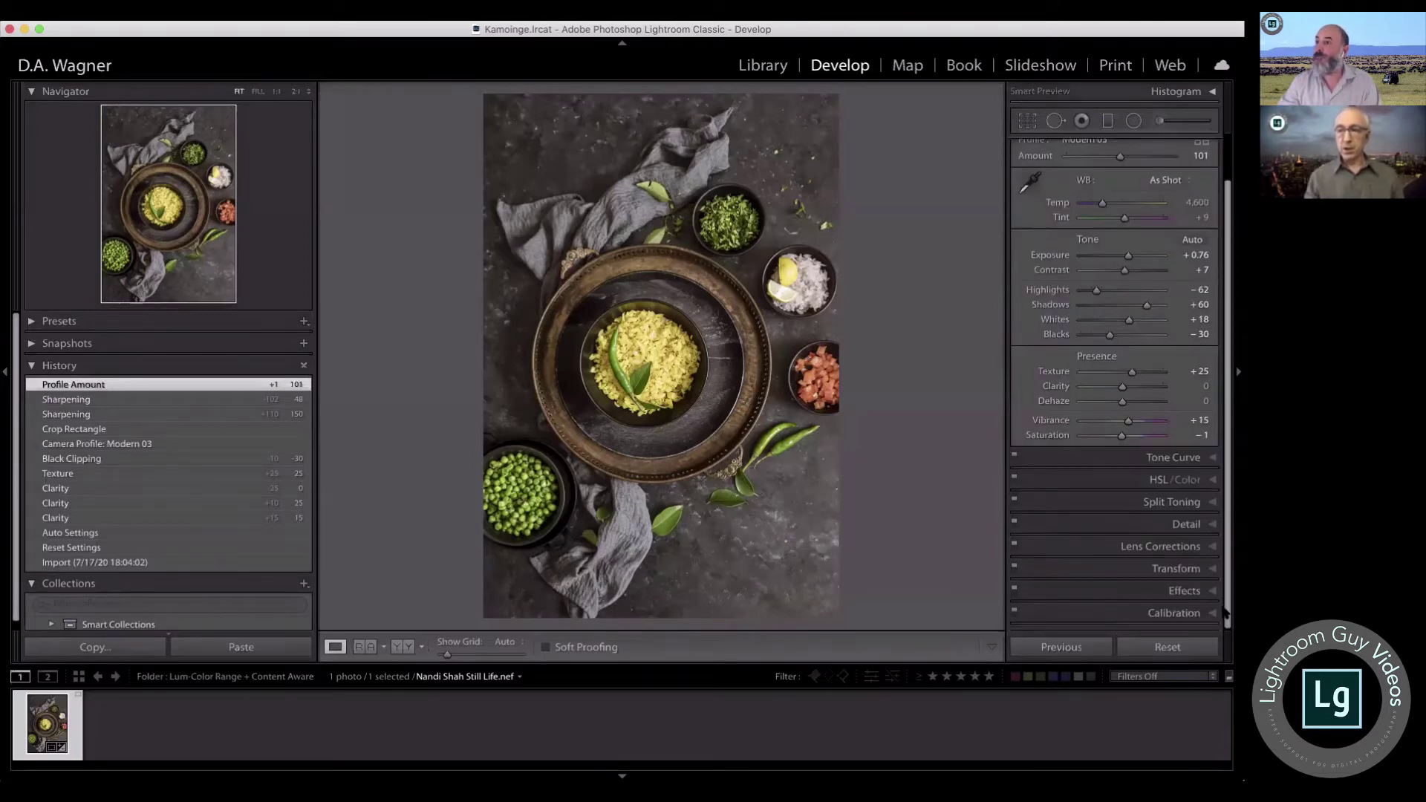
{"action": "left_click", "coordinate": [1209, 613]}
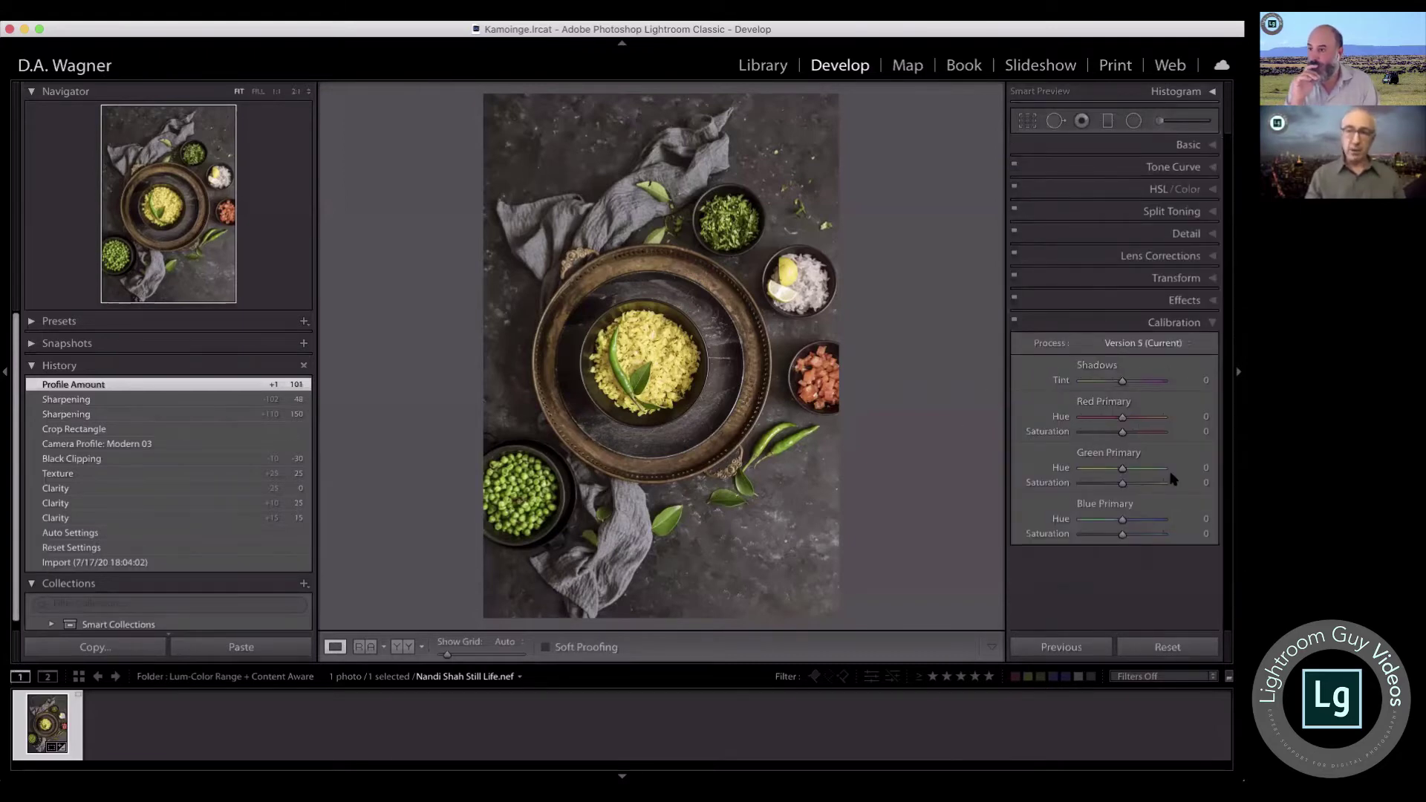
{"action": "left_click", "coordinate": [1170, 344]}
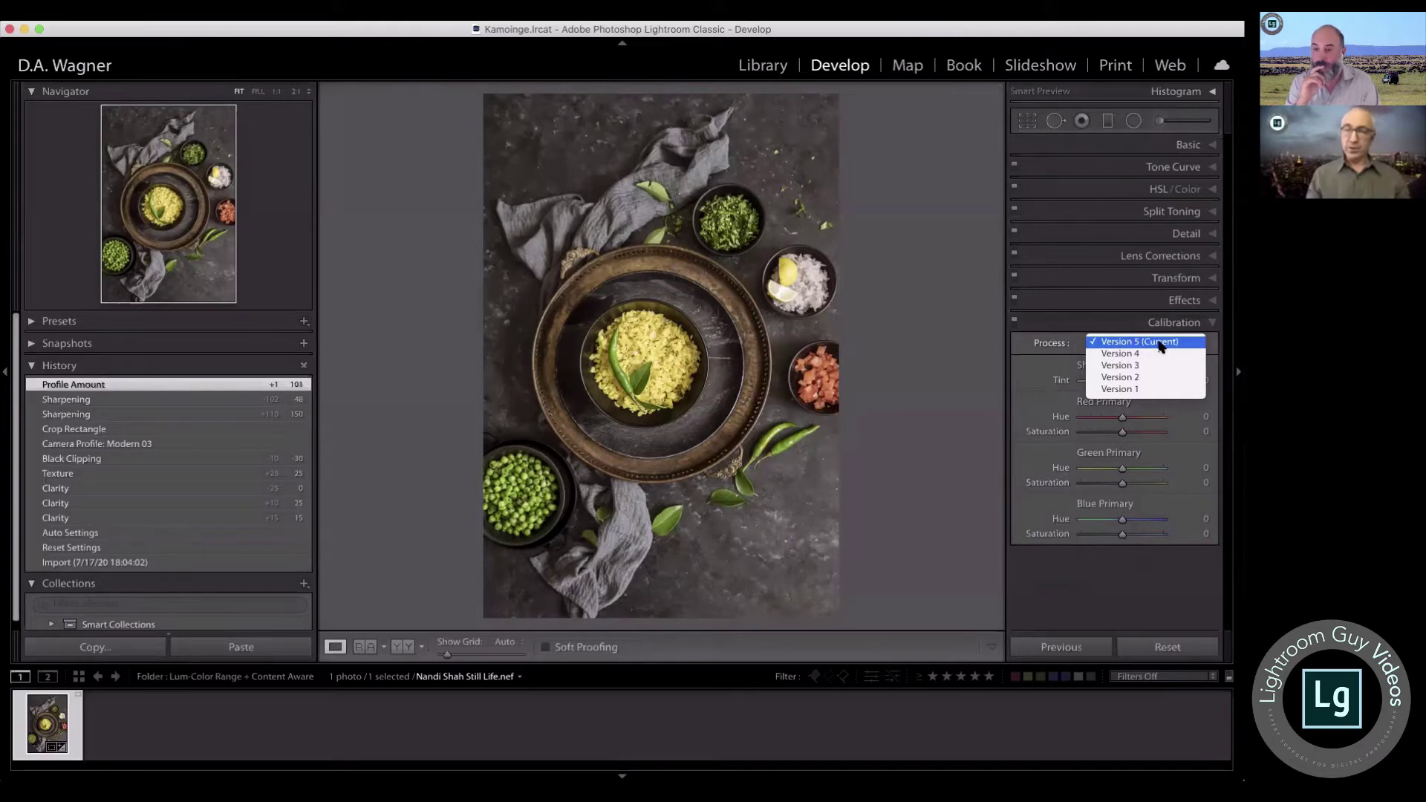
{"action": "left_click", "coordinate": [1161, 346]}
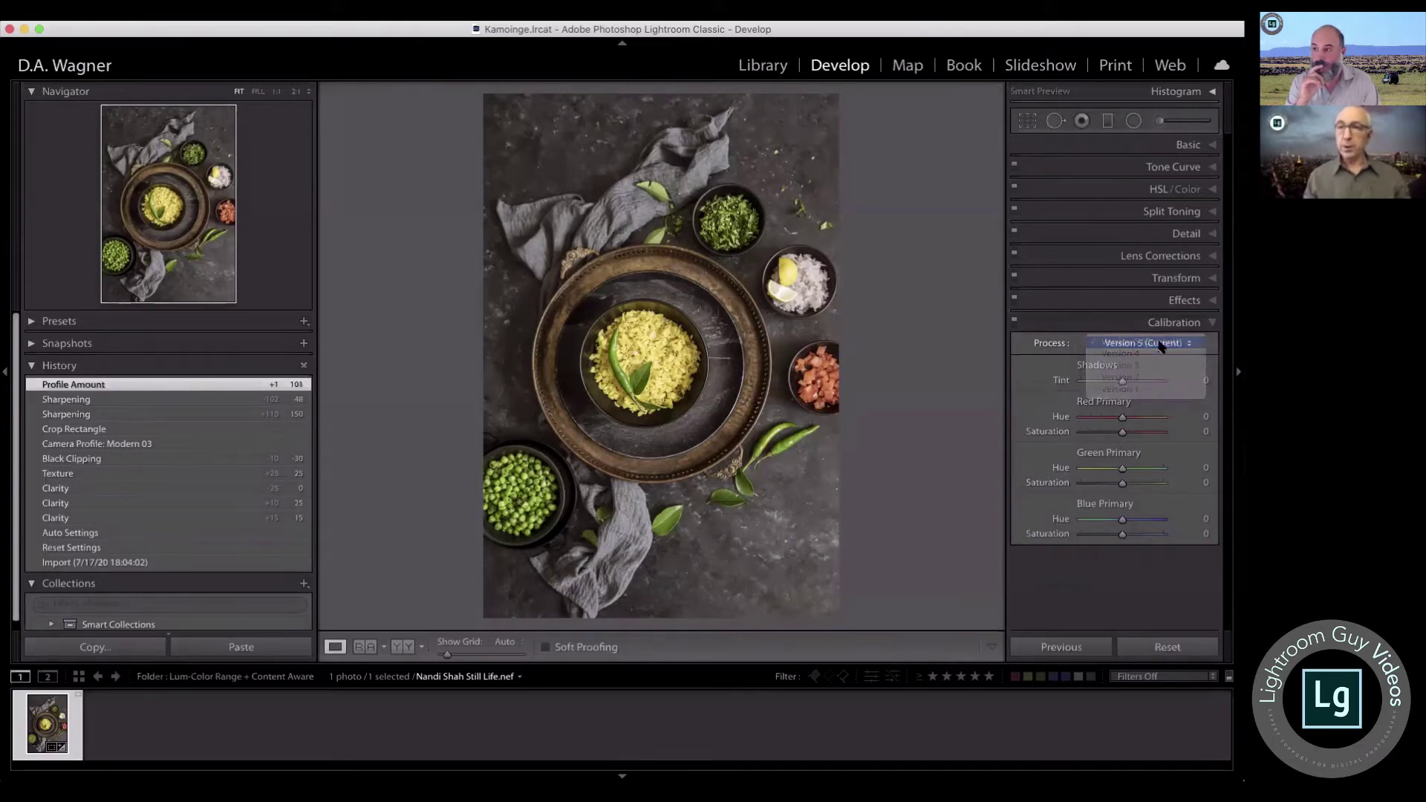
{"action": "left_click", "coordinate": [1211, 146]}
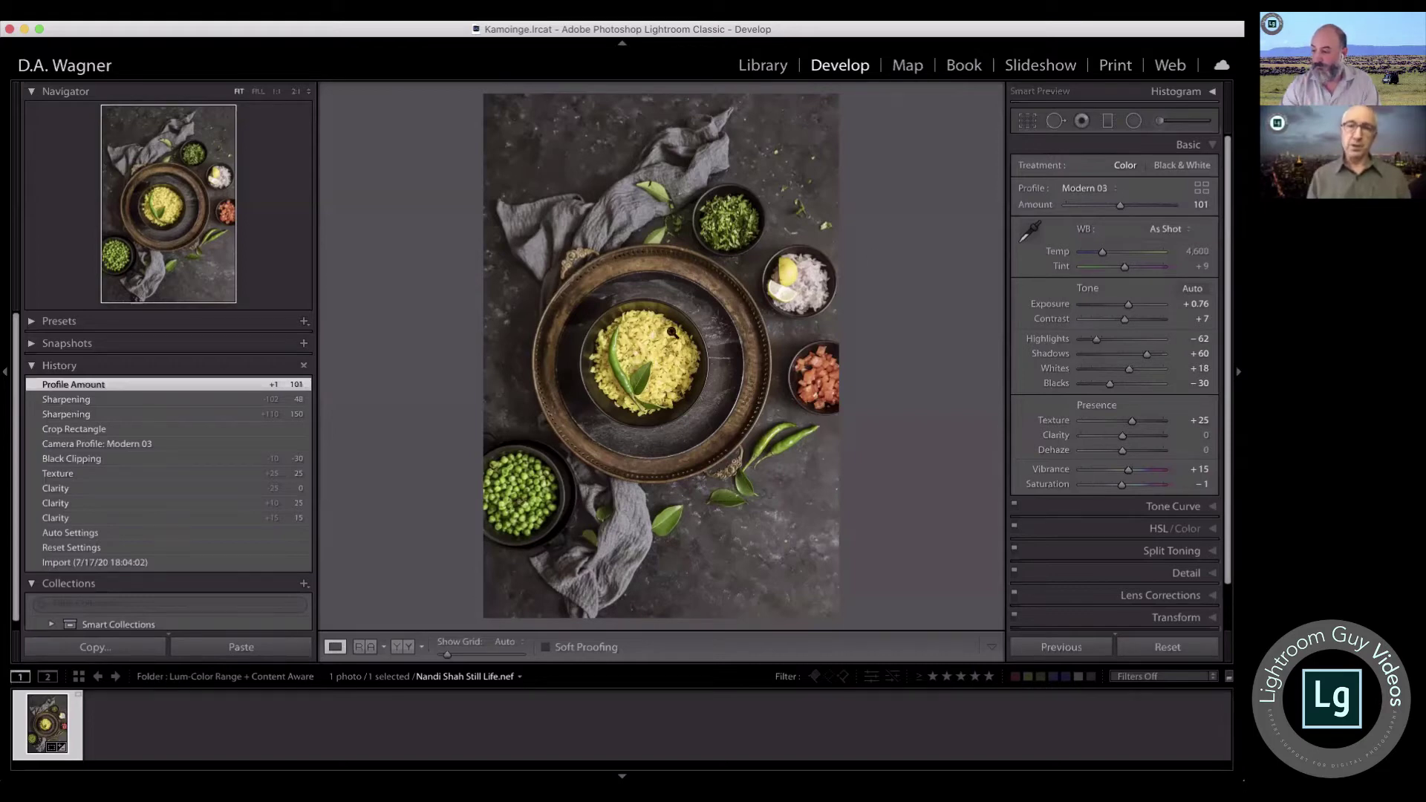
Step: Add a radial filter around the bowl of yellow rice and shift it to centre on the bowl
{"action": "left_click", "coordinate": [658, 355]}
{"action": "left_click_drag", "start_coordinate": [661, 352], "coordinate": [716, 325]}
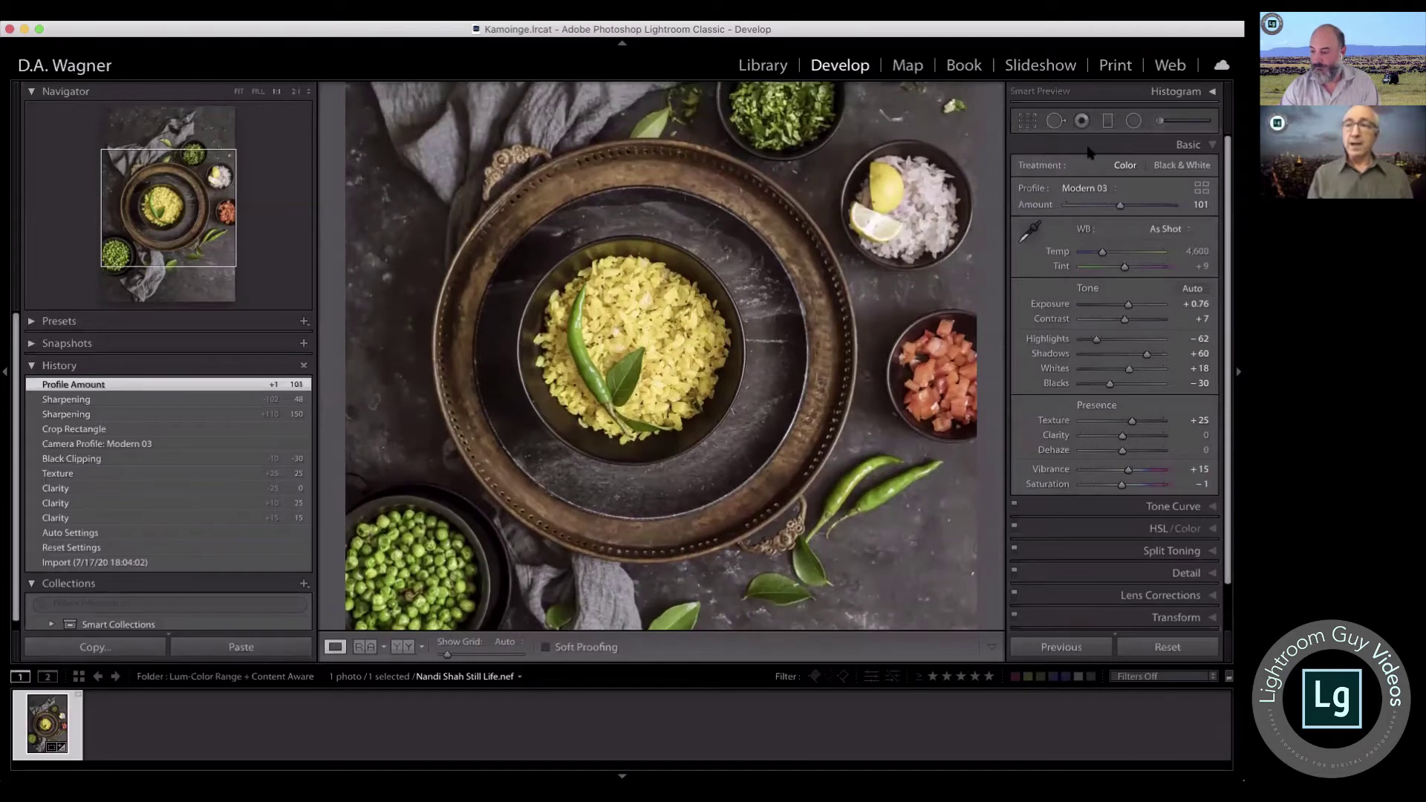
{"action": "left_click", "coordinate": [1134, 121]}
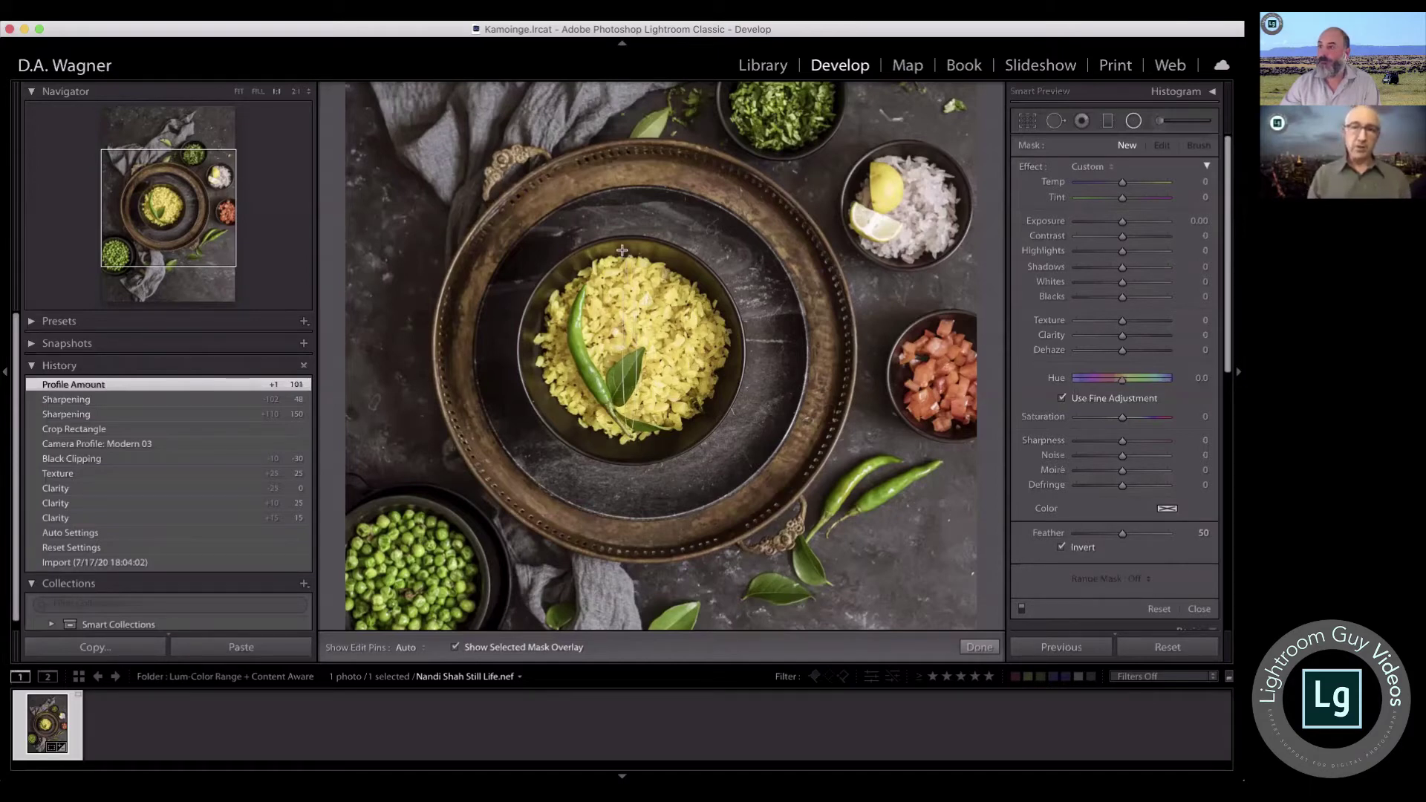
{"action": "left_click_drag", "start_coordinate": [621, 250], "coordinate": [525, 236]}
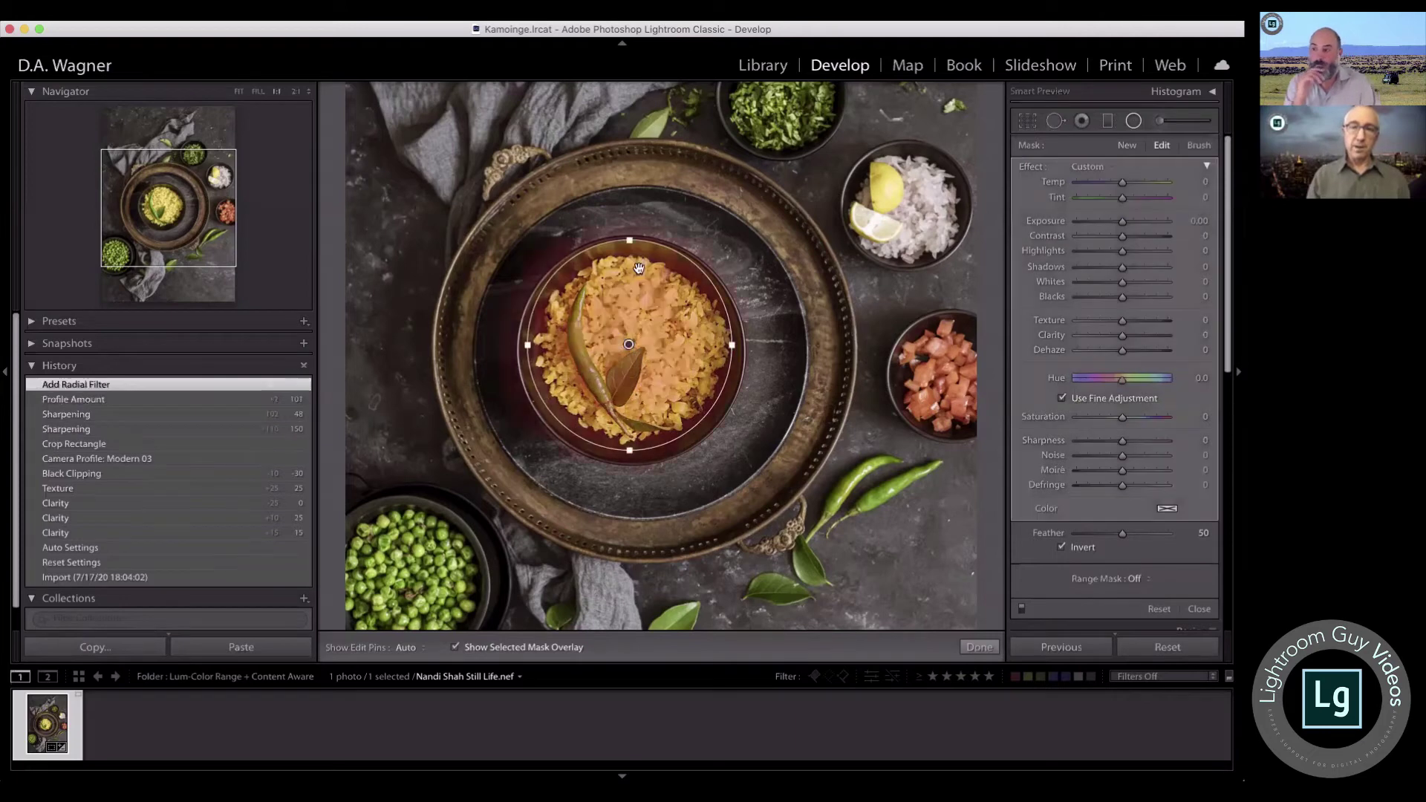
{"action": "left_click", "coordinate": [630, 347]}
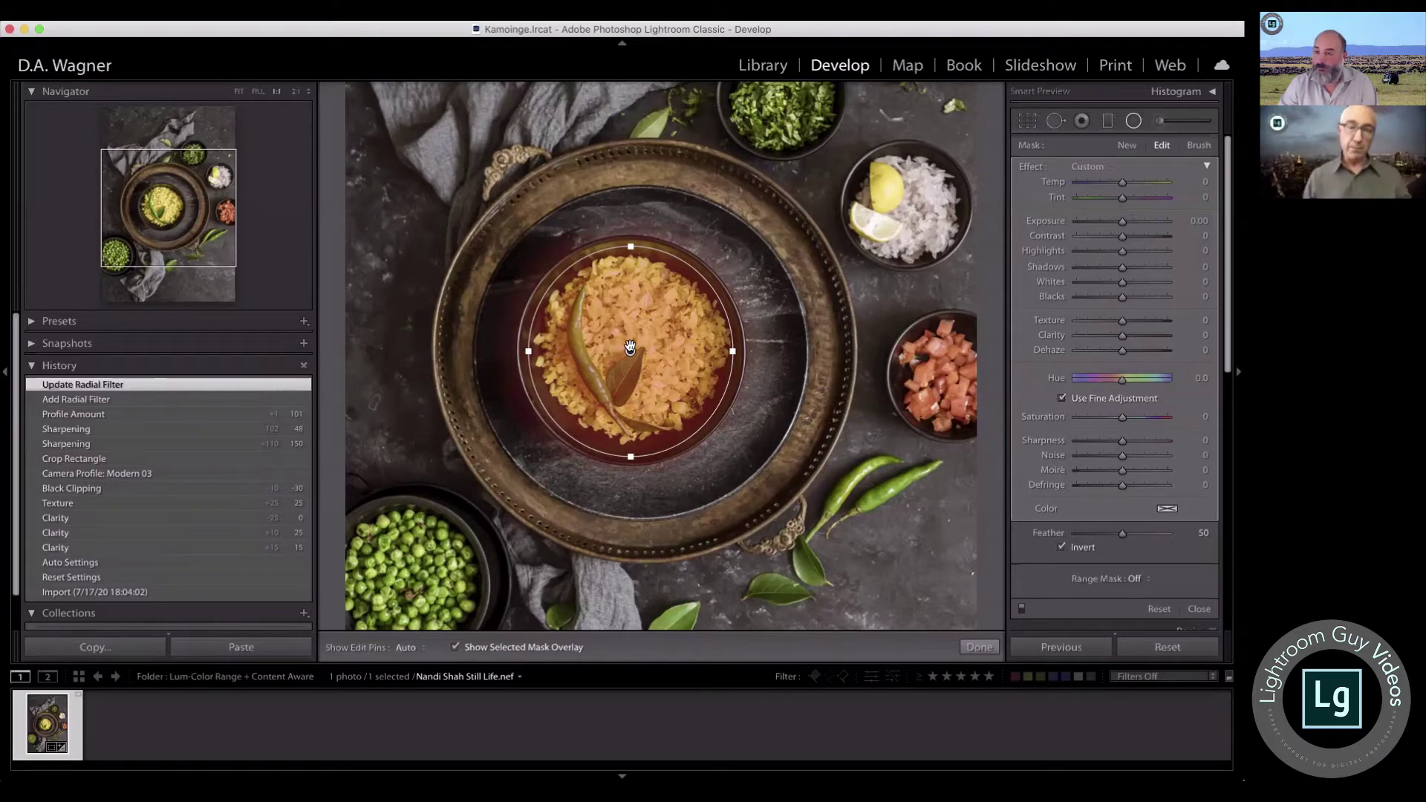
Step: Compare the bowl with the selected mask overlay on and off, leaving the overlay hidden
{"action": "left_click", "coordinate": [456, 648]}
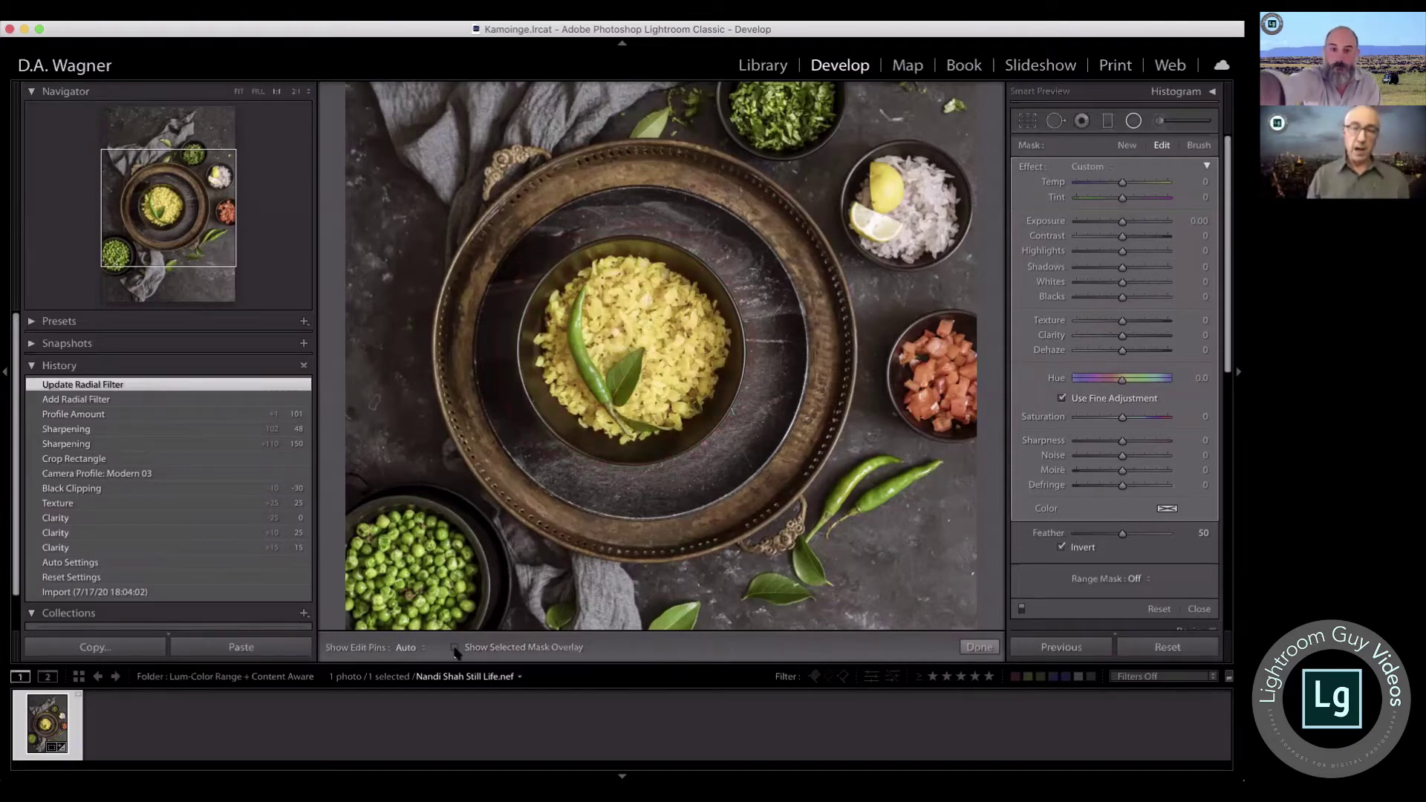
{"action": "left_click", "coordinate": [456, 648]}
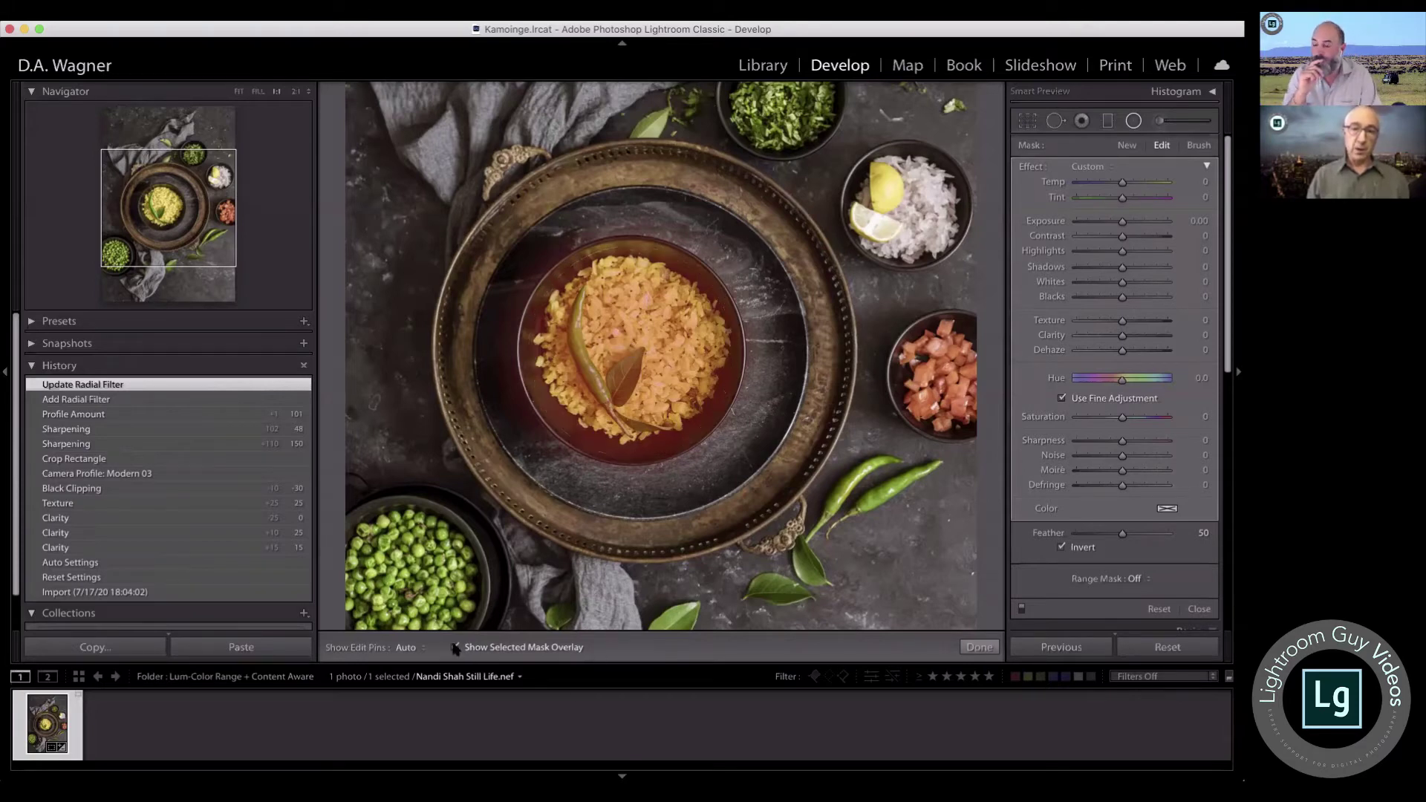
{"action": "left_click", "coordinate": [456, 648]}
{"action": "left_click", "coordinate": [455, 649]}
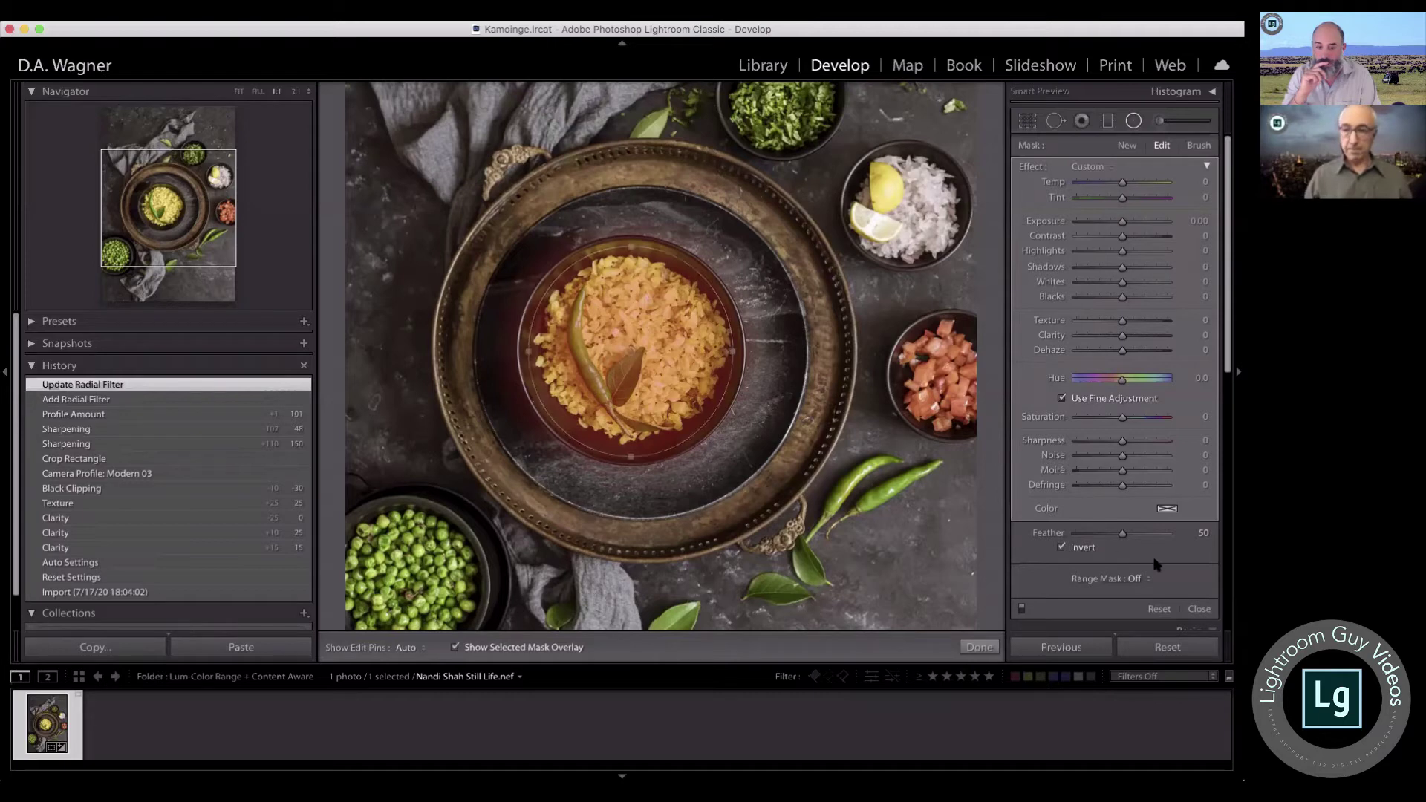
{"action": "left_click", "coordinate": [454, 647]}
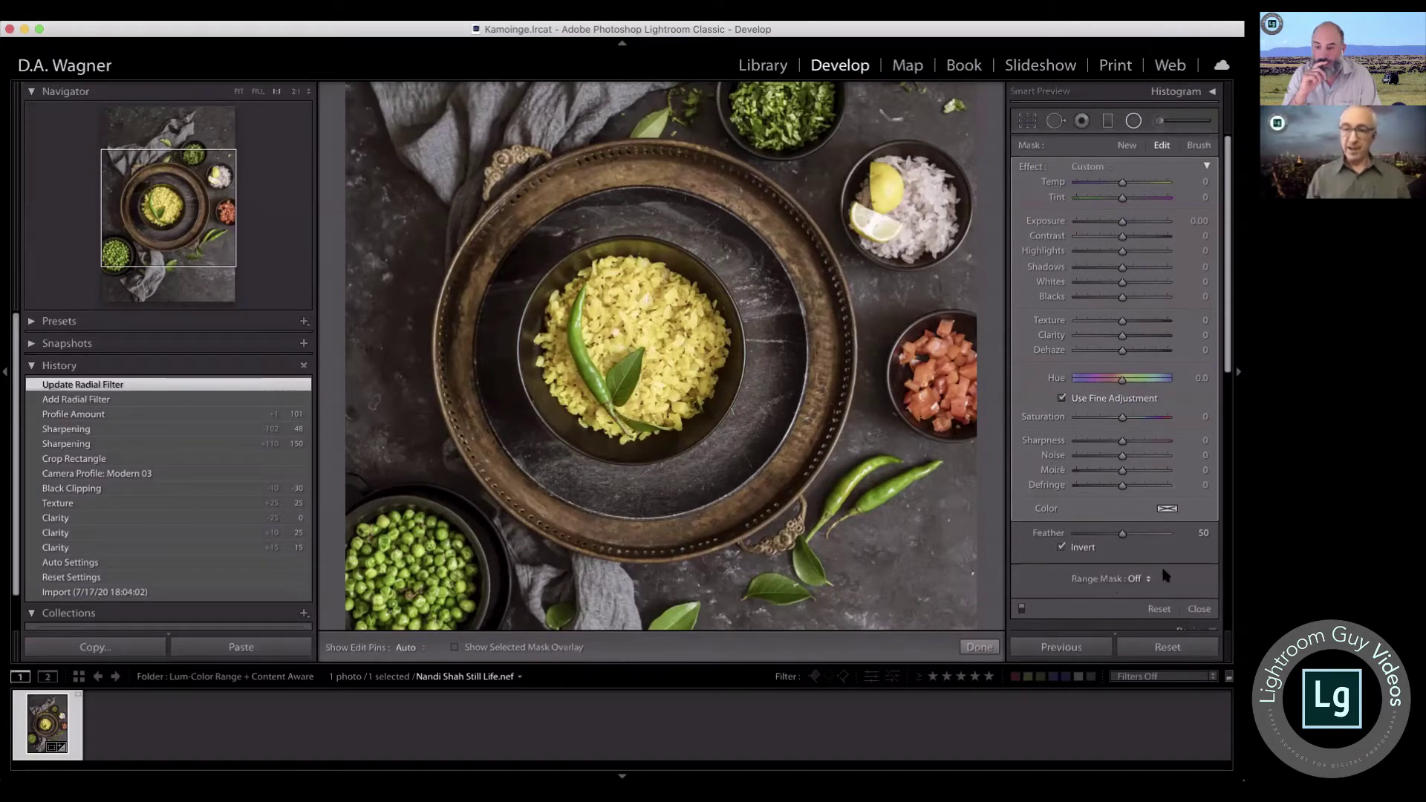
Step: Set the radial filter's range mask to Color and sample a rectangular area of rice beside the leaf
{"action": "left_click", "coordinate": [1148, 579]}
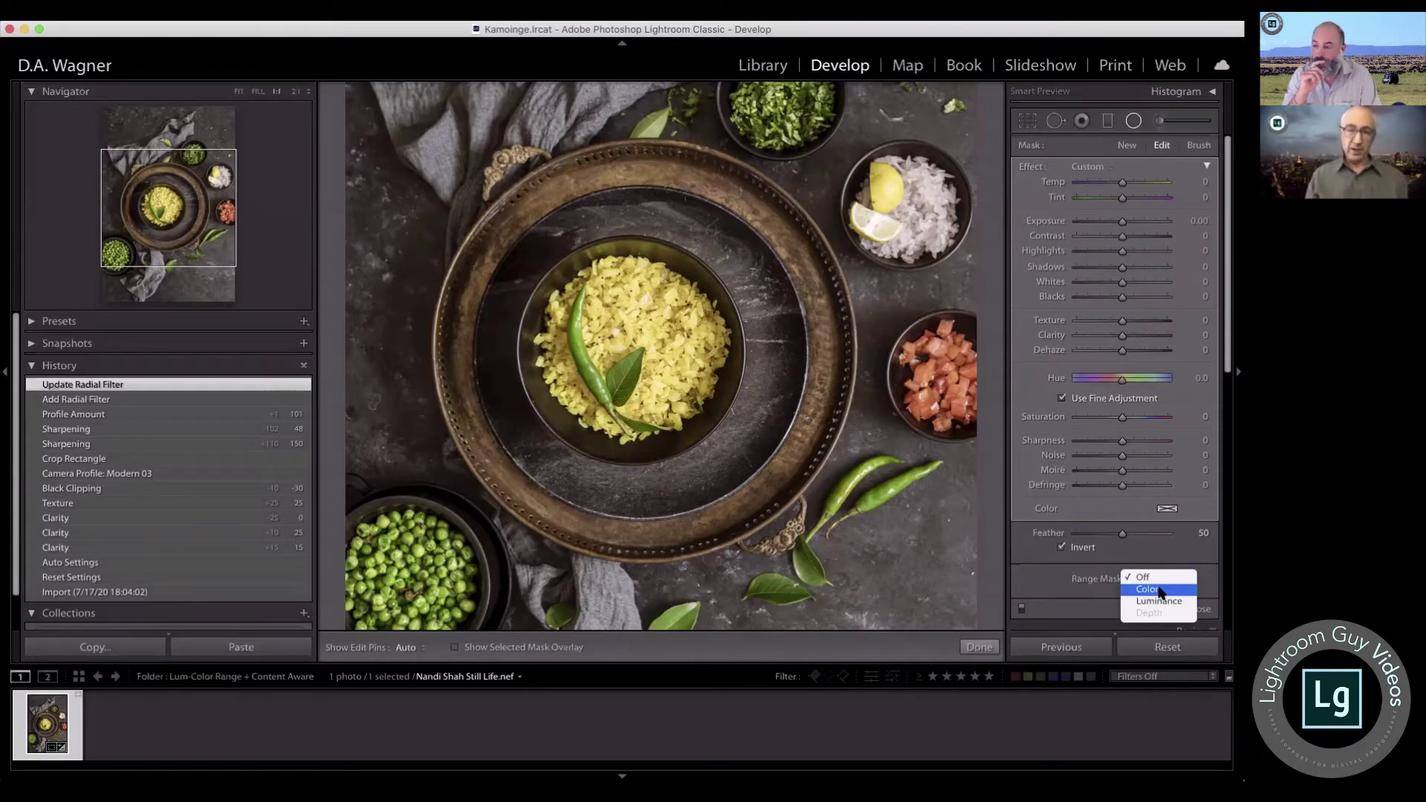
{"action": "left_click", "coordinate": [1153, 590]}
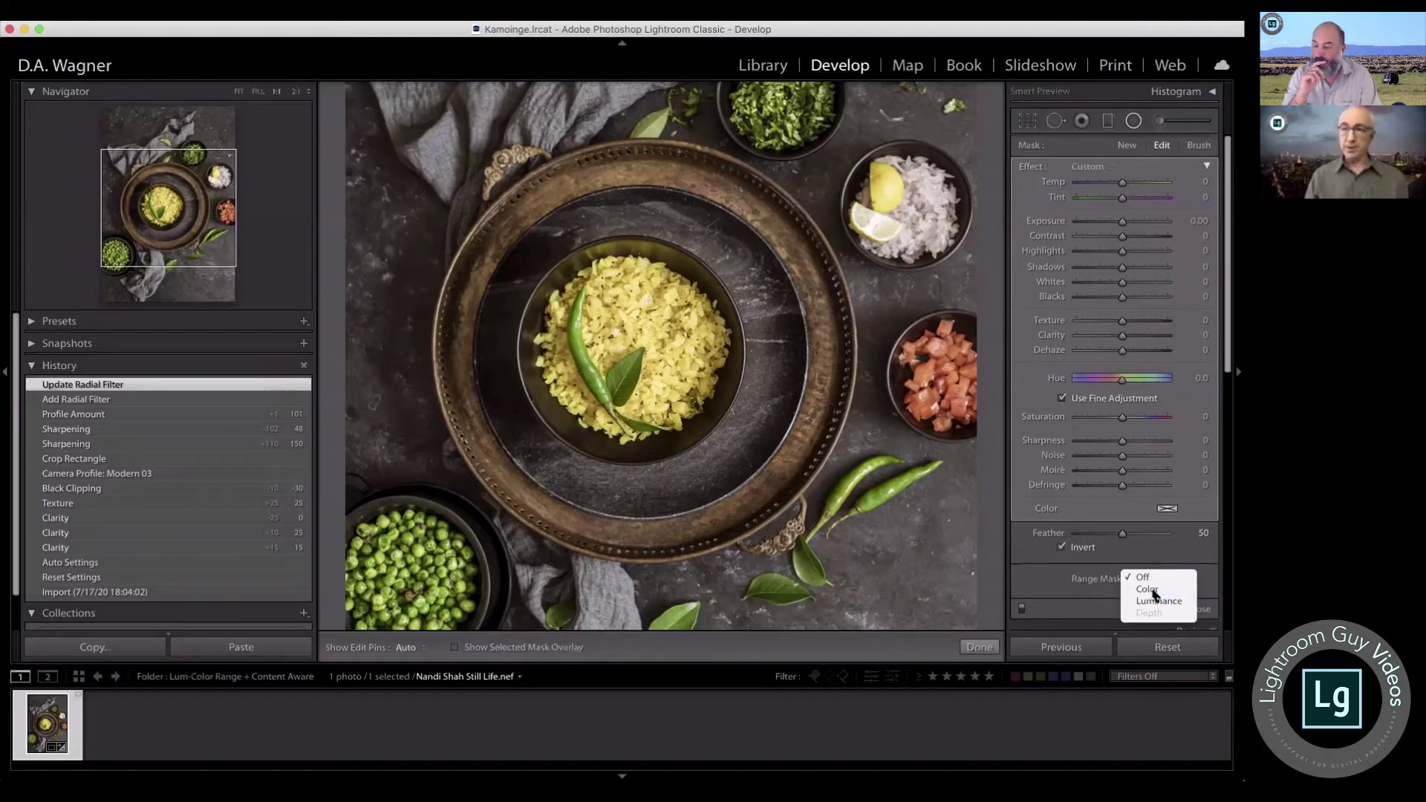
{"action": "scroll", "coordinate": [1139, 566], "scroll_direction": "down", "scroll_amount": 5}
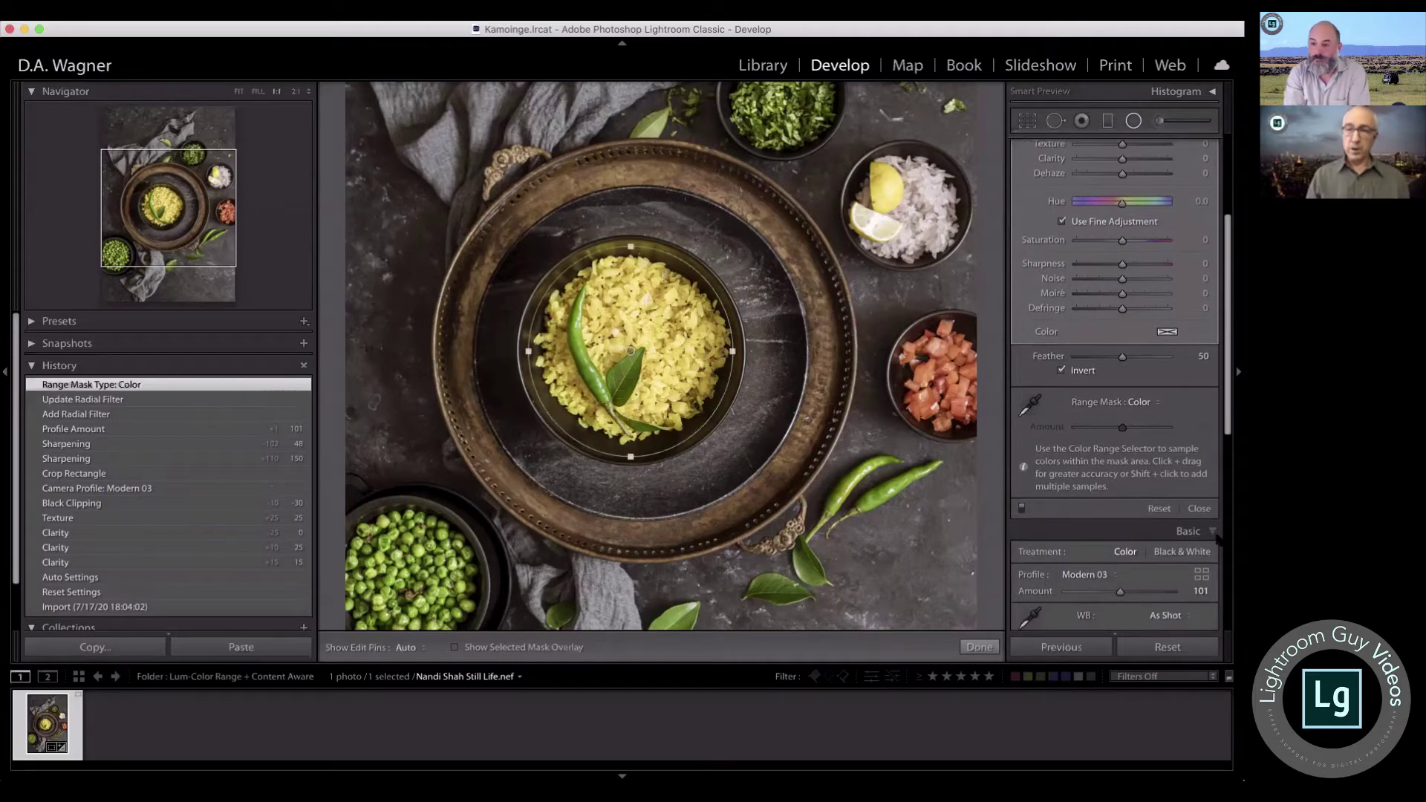
{"action": "left_click", "coordinate": [1030, 405]}
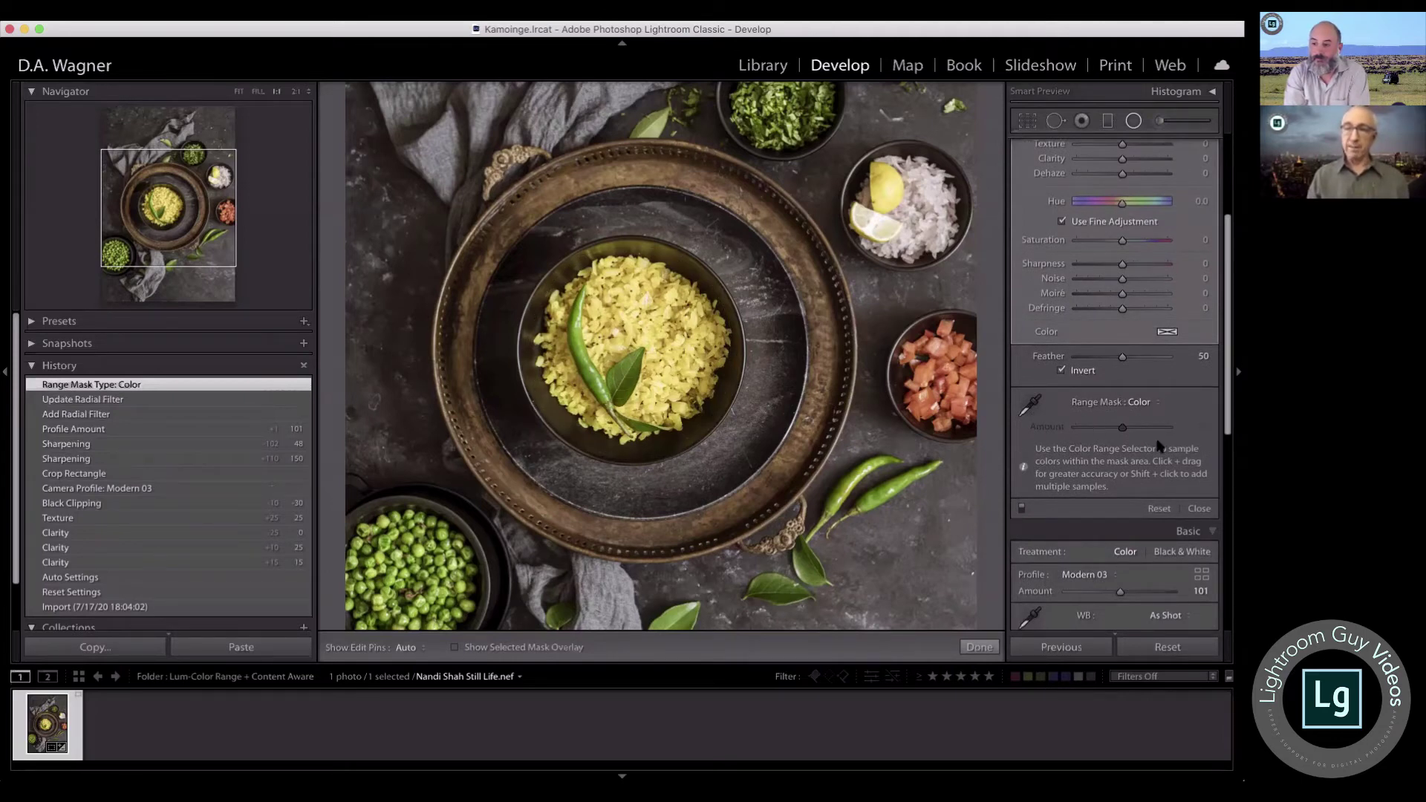
{"action": "left_click", "coordinate": [1032, 407]}
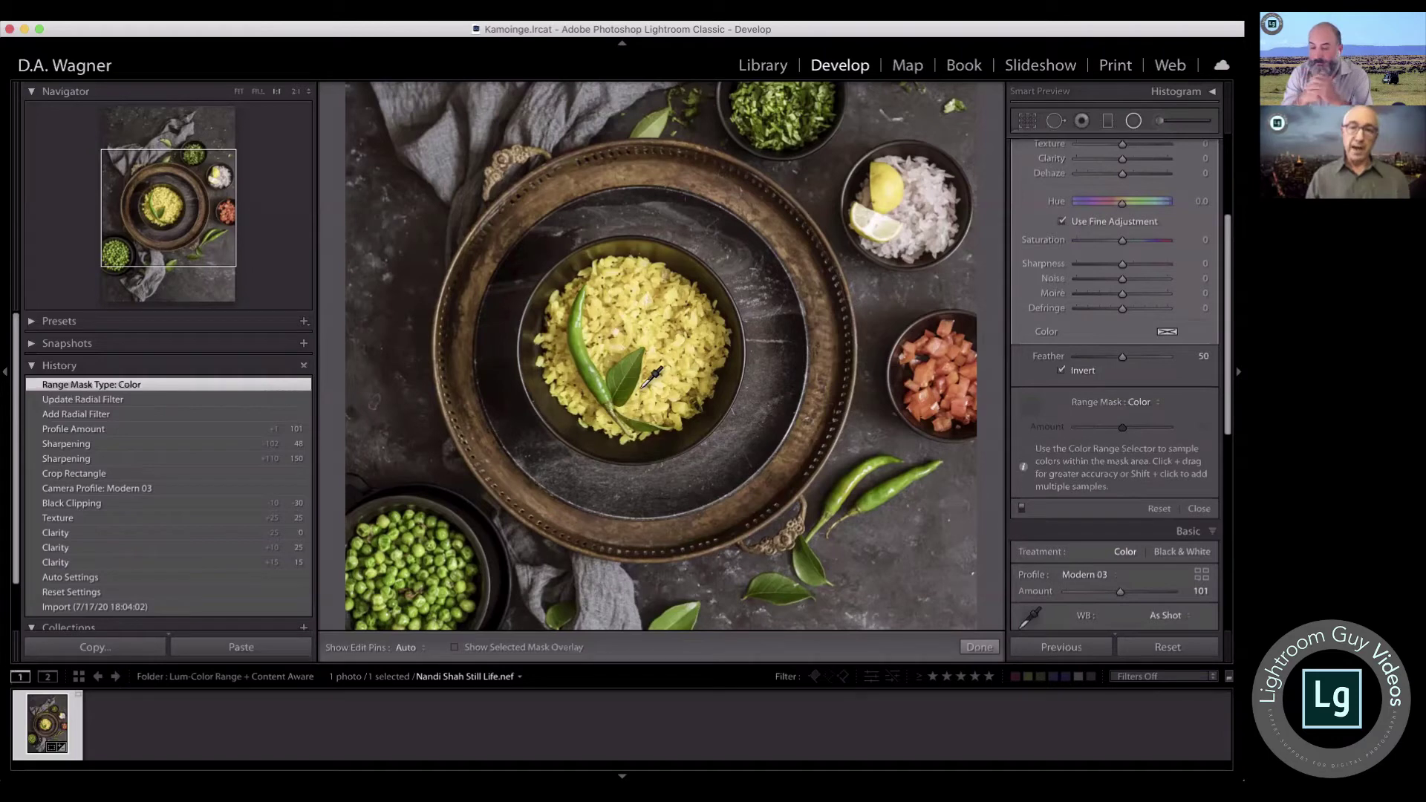
{"action": "left_click_drag", "start_coordinate": [640, 387], "coordinate": [699, 405]}
Step: Undo the last color range sample and sample the rice beside the leaf again
{"action": "left_click", "coordinate": [1048, 402]}
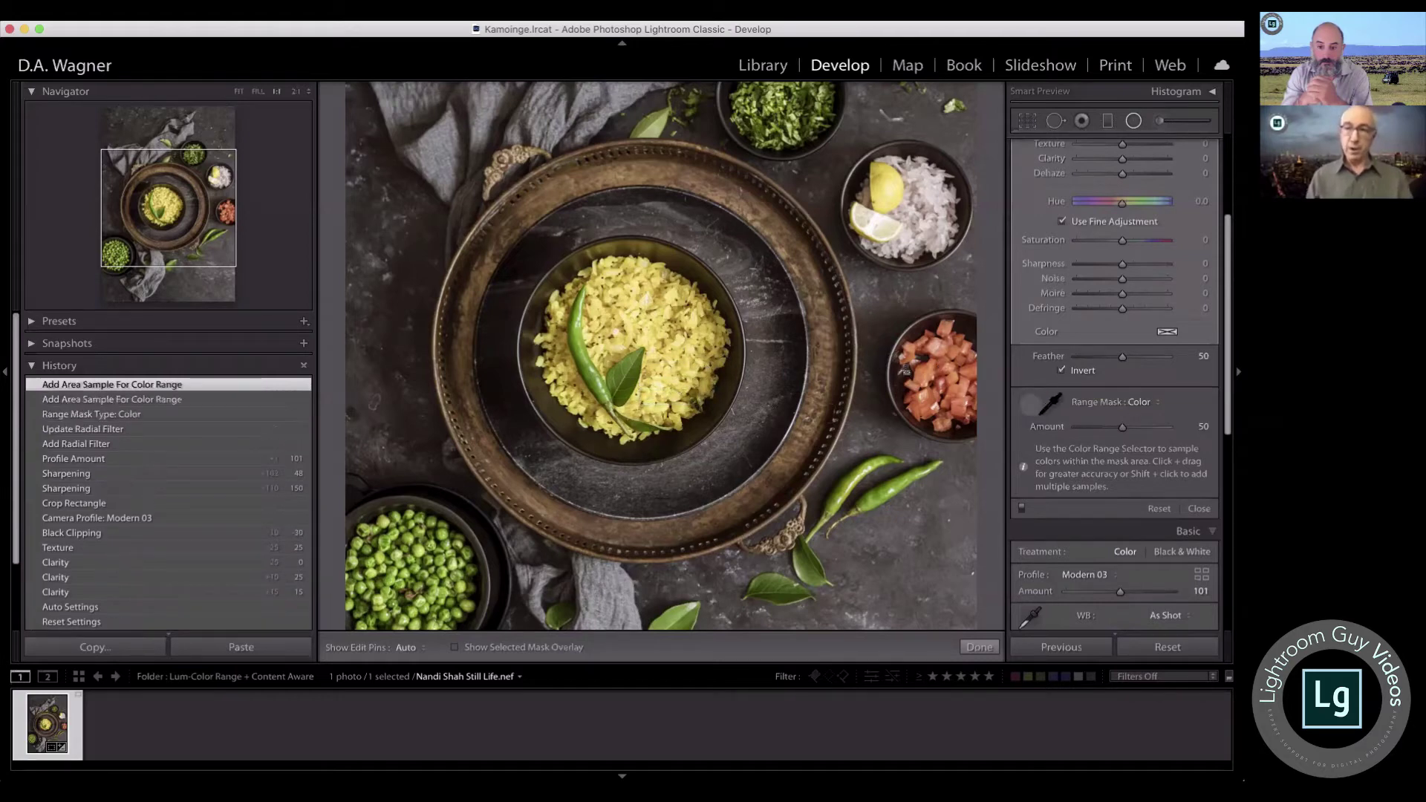
{"action": "key", "text": "super+z"}
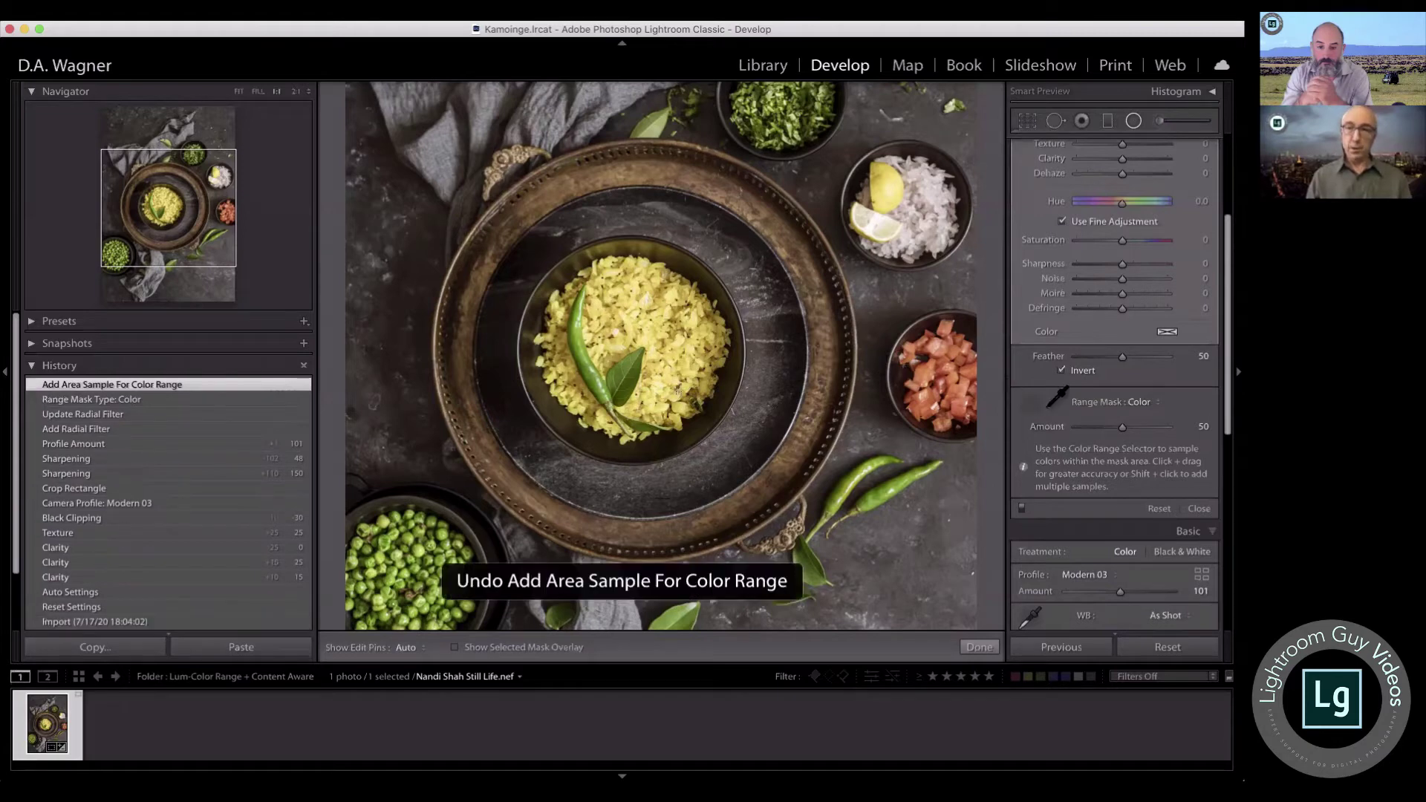
{"action": "left_click", "coordinate": [1044, 400]}
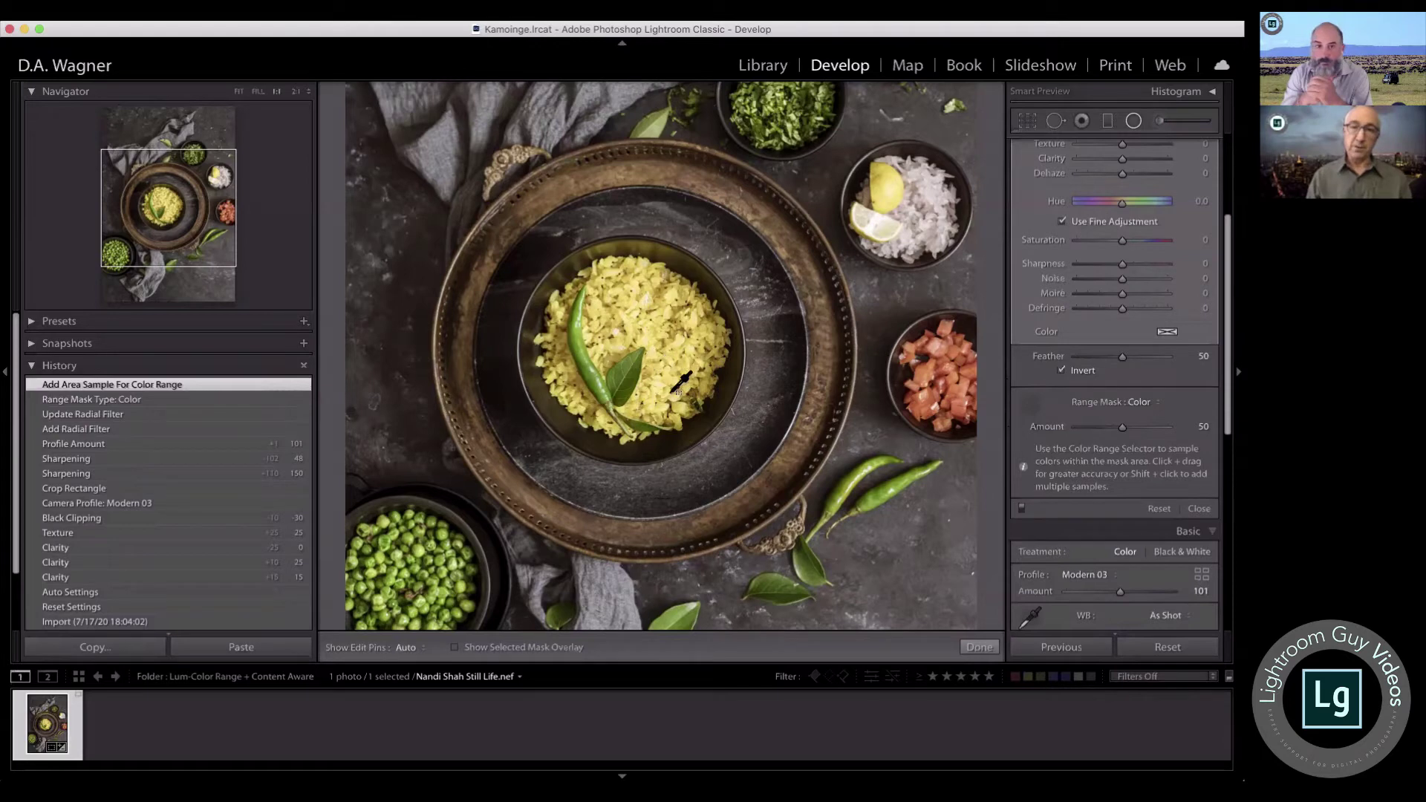
{"action": "left_click_drag", "start_coordinate": [644, 377], "coordinate": [706, 395]}
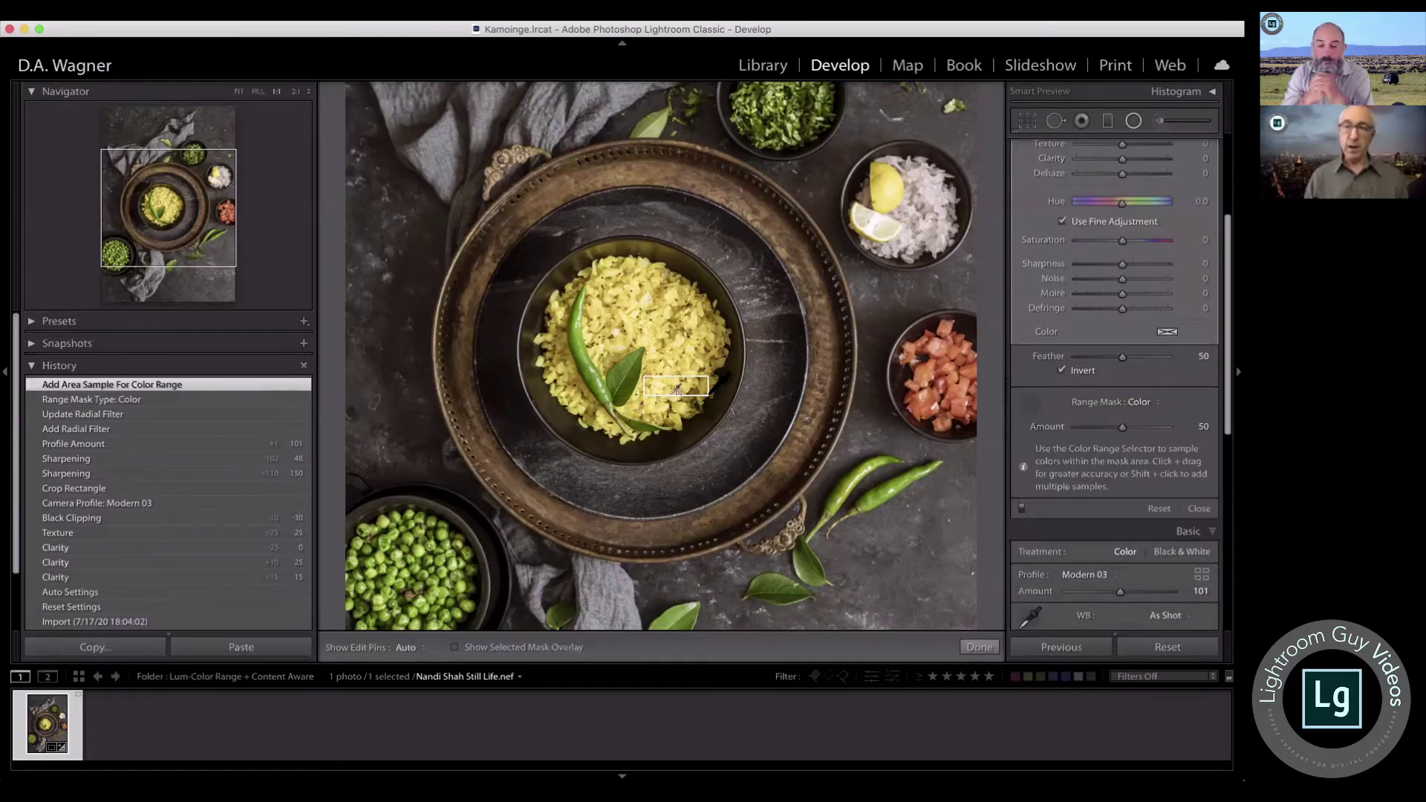
{"action": "left_click_drag", "start_coordinate": [677, 389], "coordinate": [678, 388]}
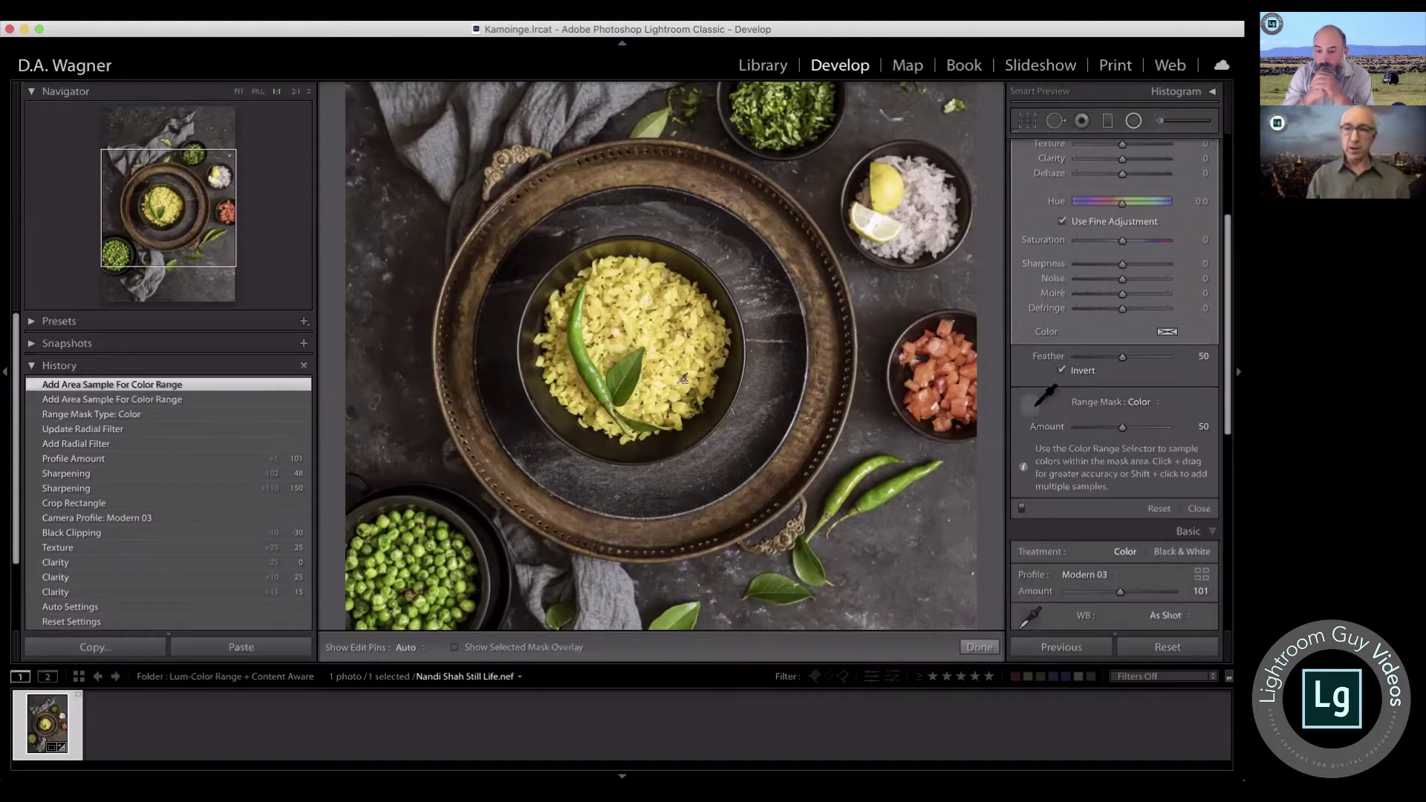
{"action": "left_click", "coordinate": [1031, 403]}
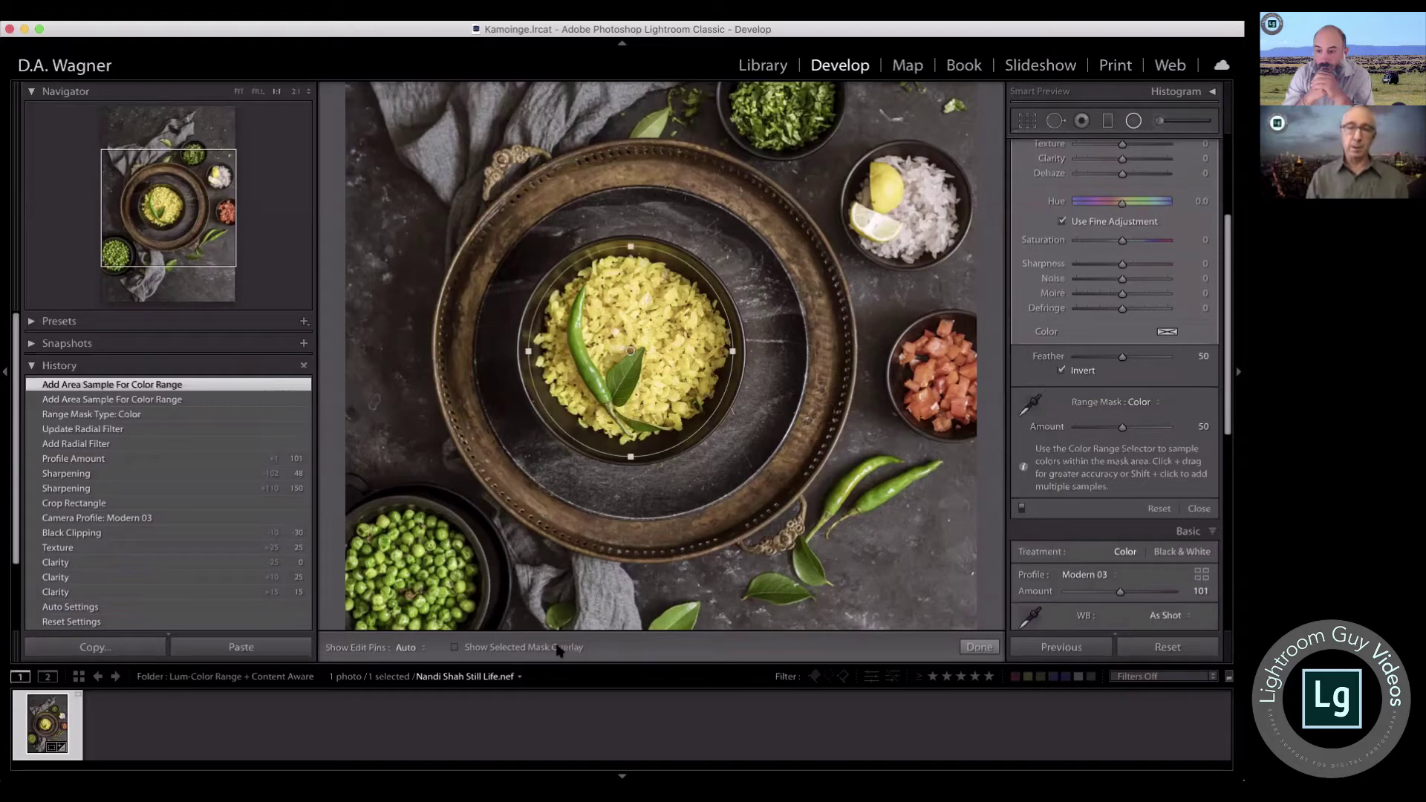
Step: Show the selected mask overlay and revert the photo to the Update Radial Filter history state
{"action": "left_click", "coordinate": [454, 648]}
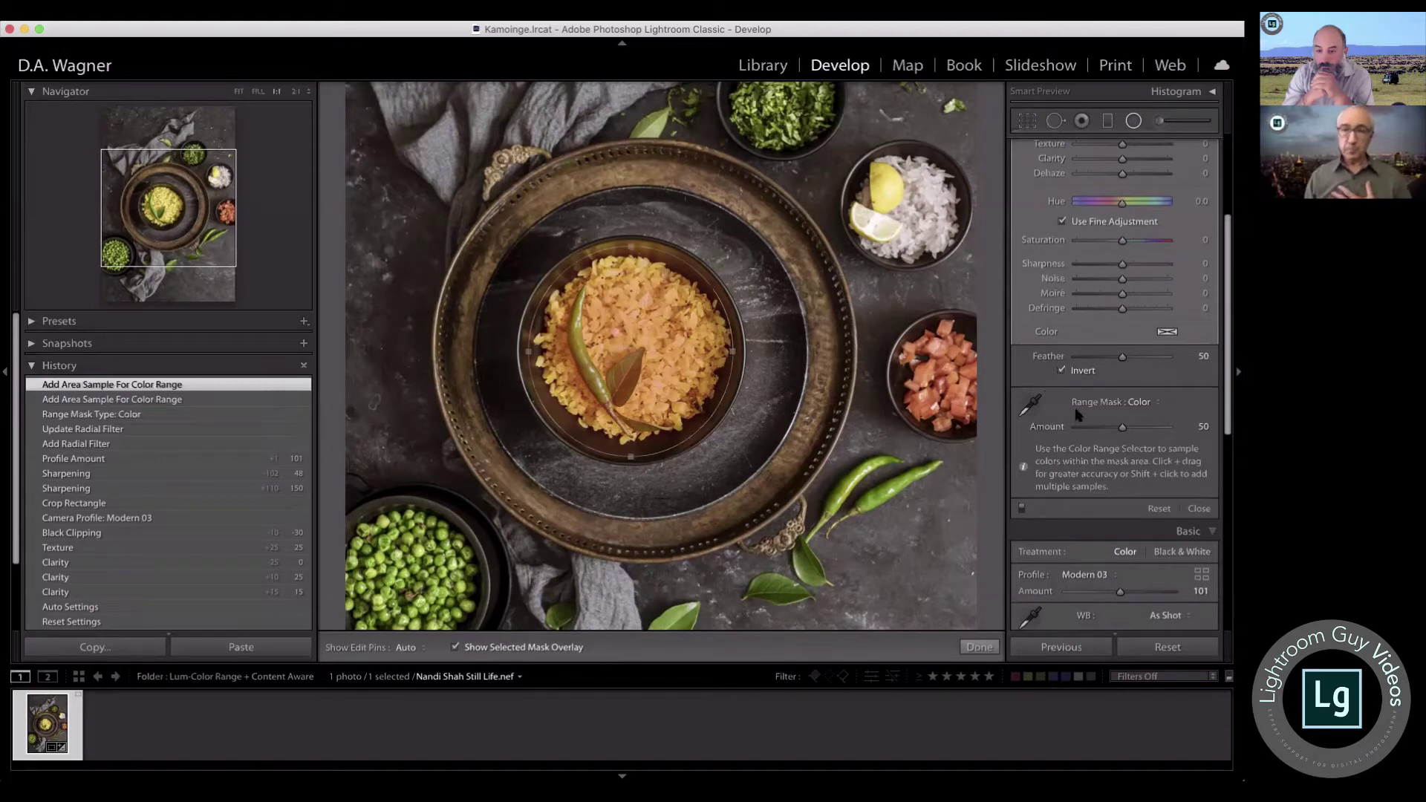
{"action": "left_click", "coordinate": [117, 415]}
{"action": "left_click", "coordinate": [109, 428]}
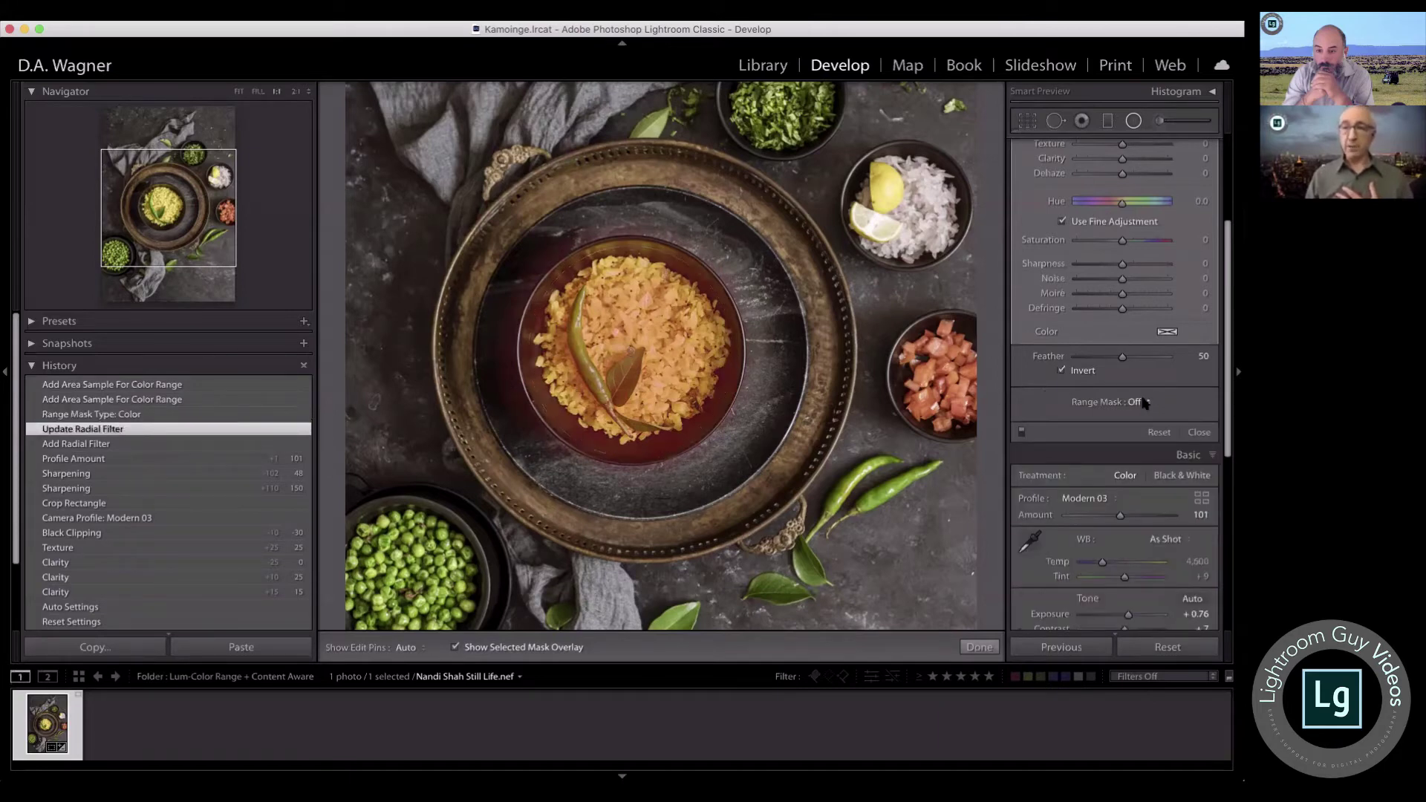
Step: Apply a Color range mask to the radial filter, sampling a rectangular area of rice beside the leaf
{"action": "left_click", "coordinate": [1142, 403]}
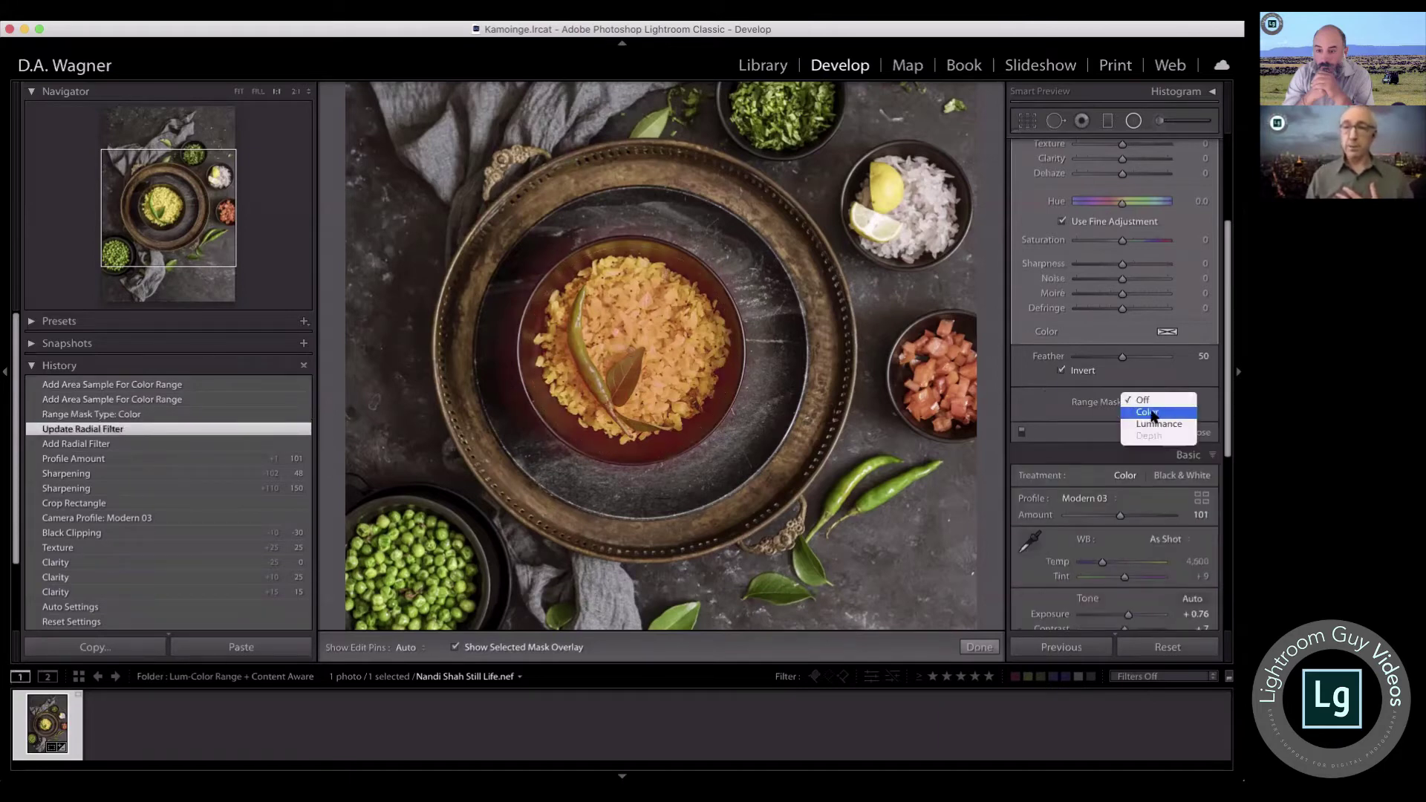
{"action": "left_click", "coordinate": [1153, 417]}
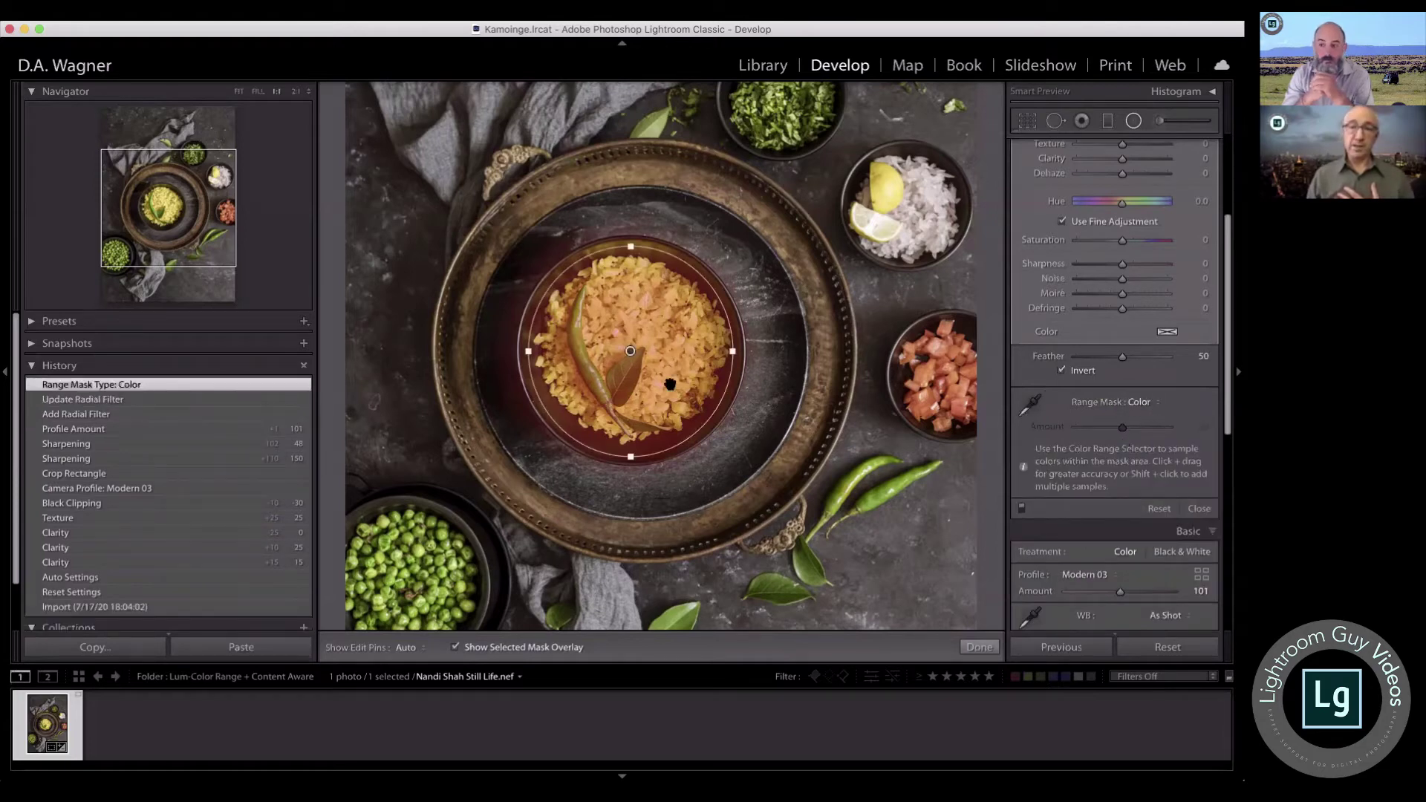
{"action": "left_click", "coordinate": [1030, 405]}
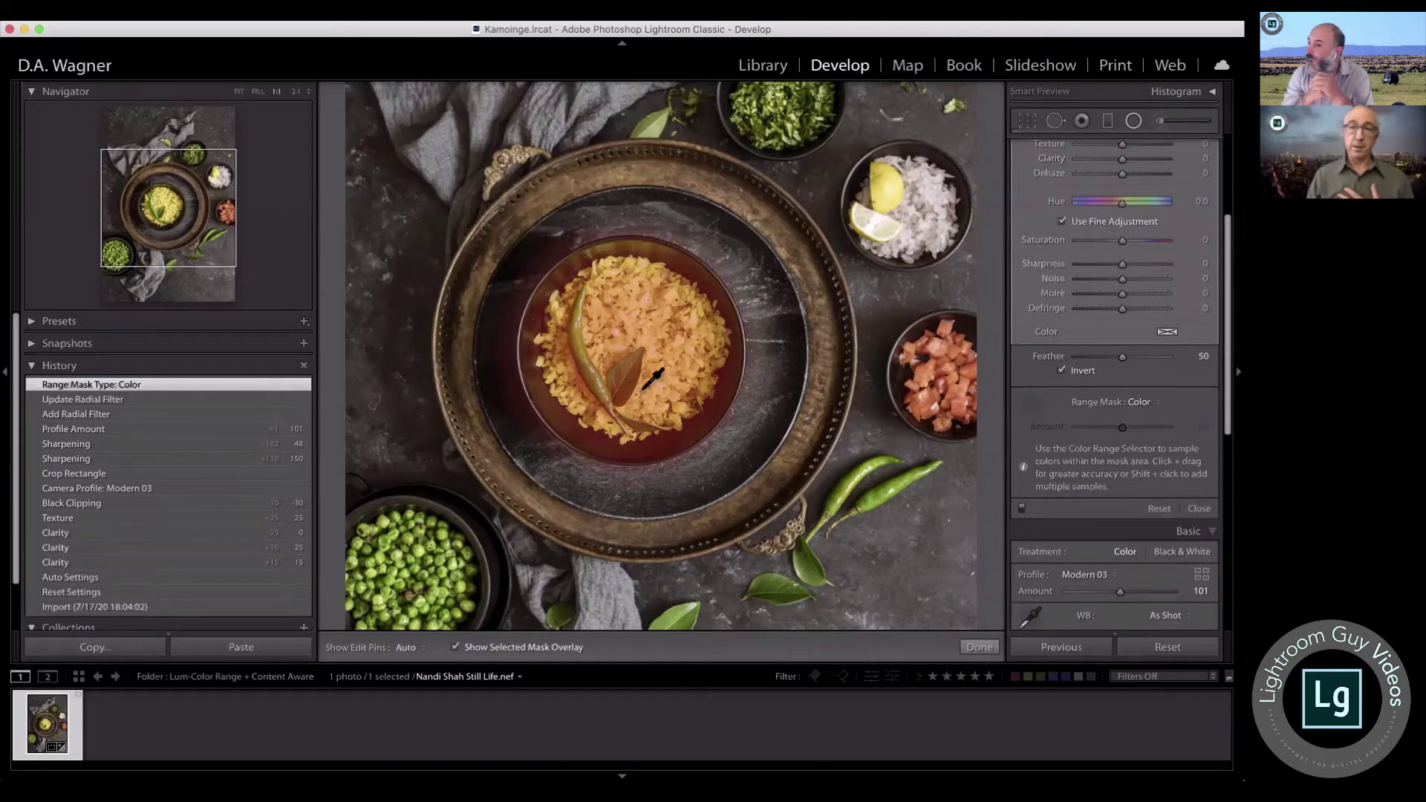
{"action": "left_click_drag", "start_coordinate": [643, 374], "coordinate": [708, 396]}
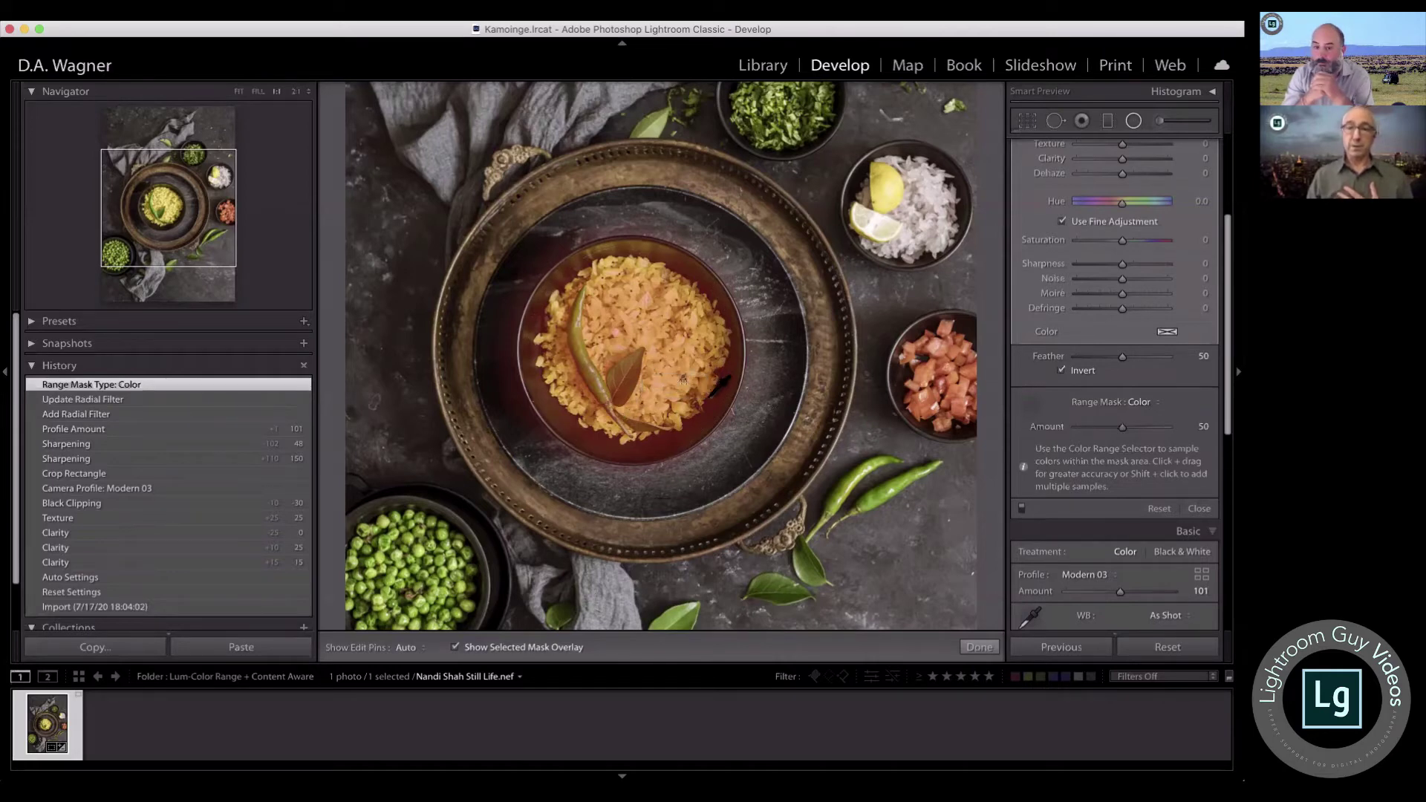
{"action": "left_click", "coordinate": [1029, 411]}
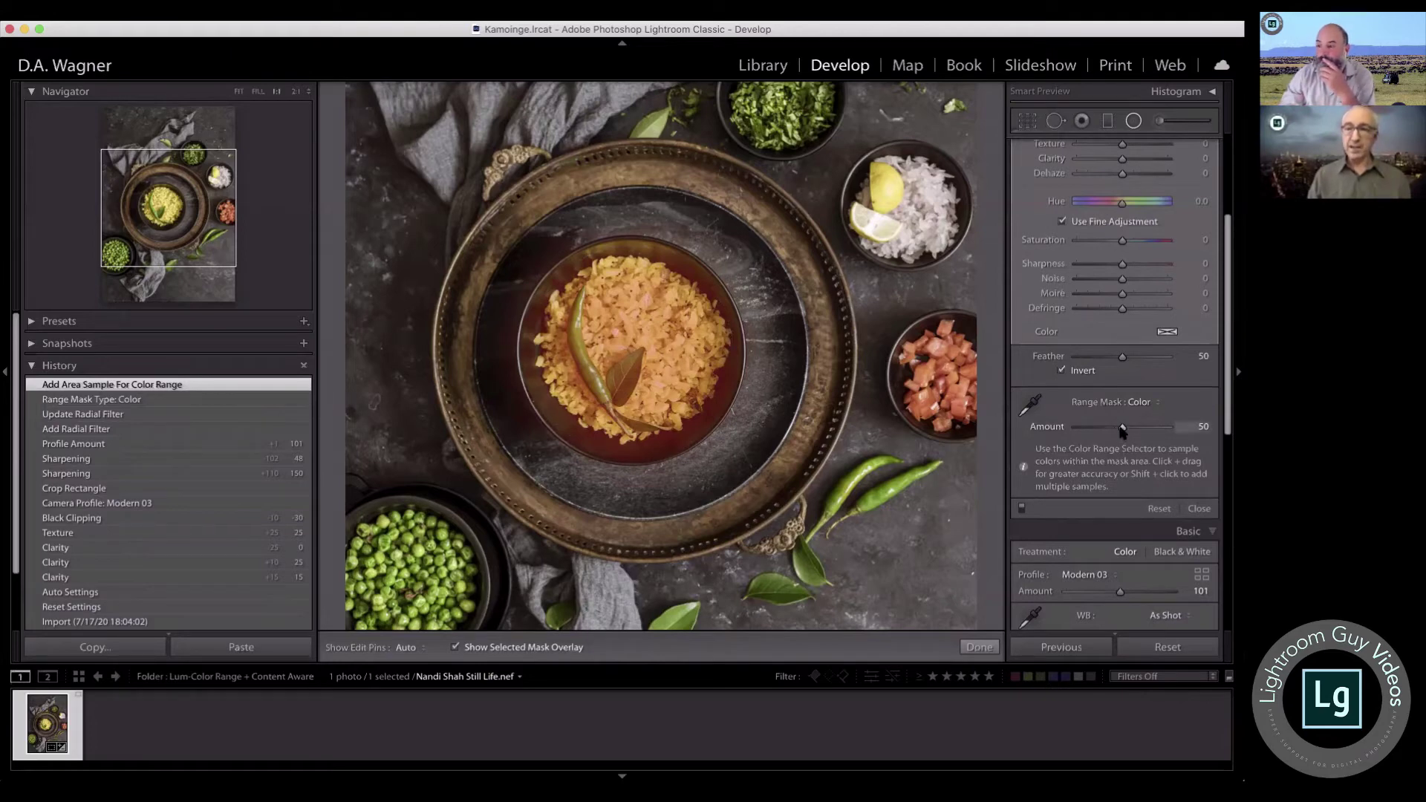
Step: Try different amounts for the color range mask and set the amount to 0
{"action": "left_click_drag", "start_coordinate": [1122, 429], "coordinate": [1077, 428]}
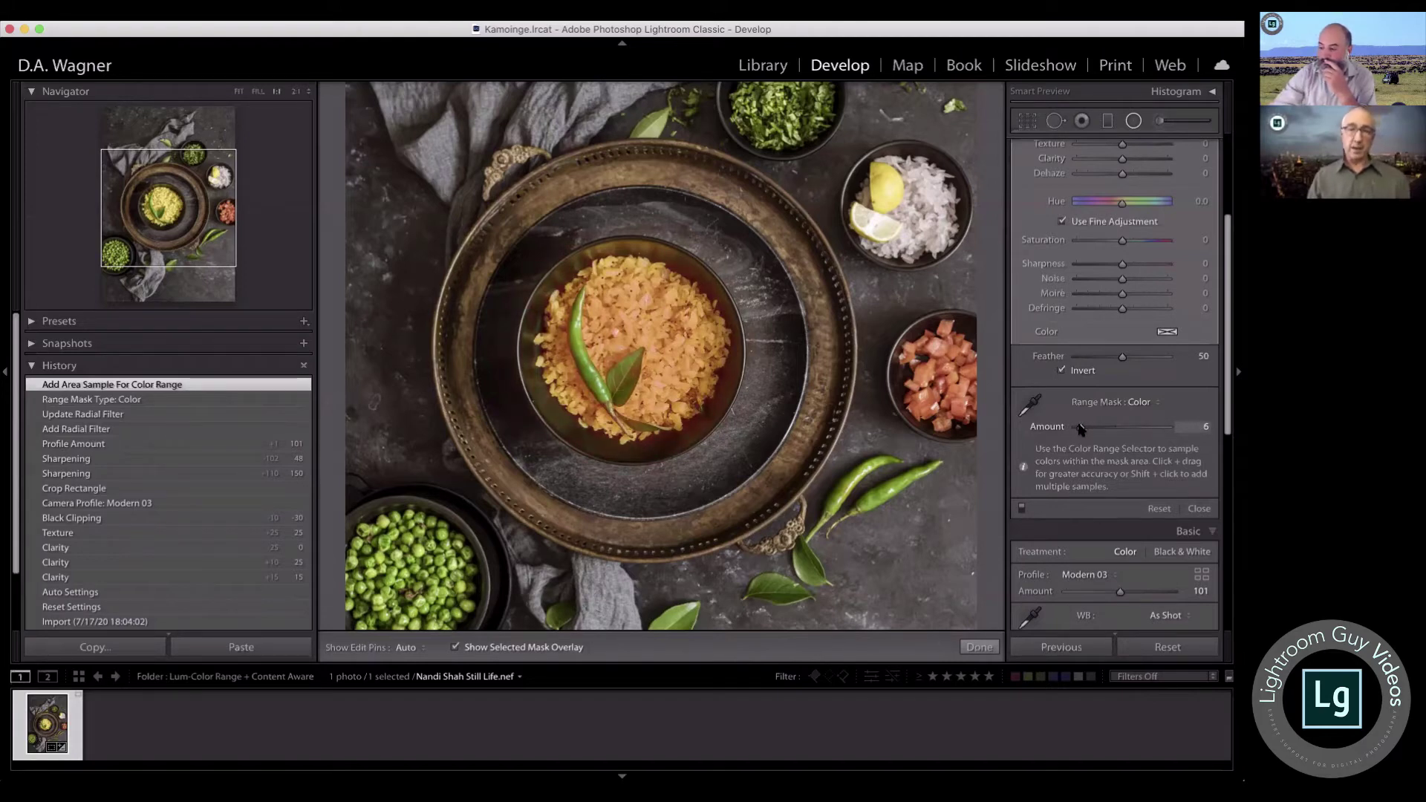
{"action": "left_click_drag", "start_coordinate": [1079, 430], "coordinate": [1067, 428]}
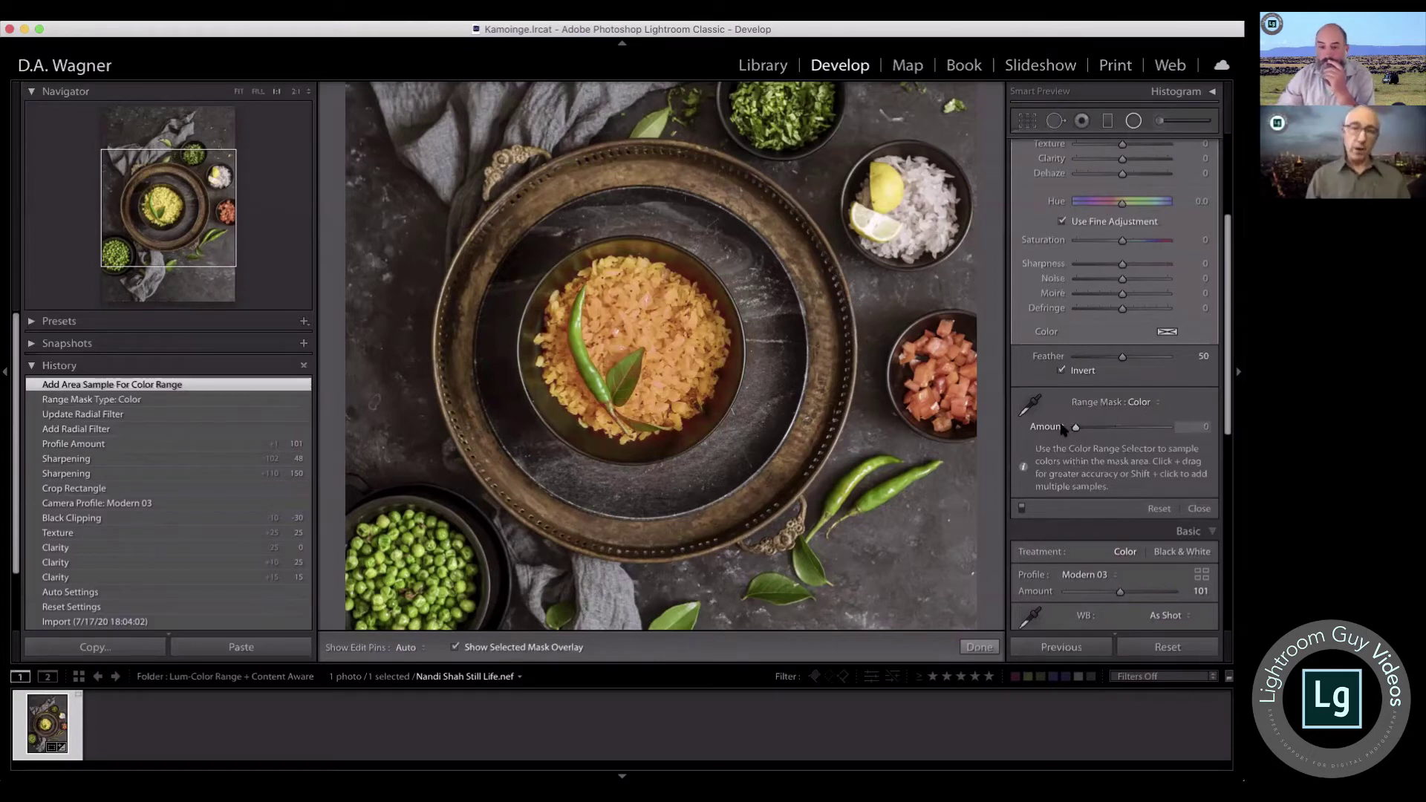
{"action": "mouse_move", "coordinate": [1090, 436]}
{"action": "left_mouse_down"}
{"action": "mouse_move", "coordinate": [1144, 431]}
{"action": "mouse_move", "coordinate": [1092, 432]}
{"action": "left_mouse_up"}
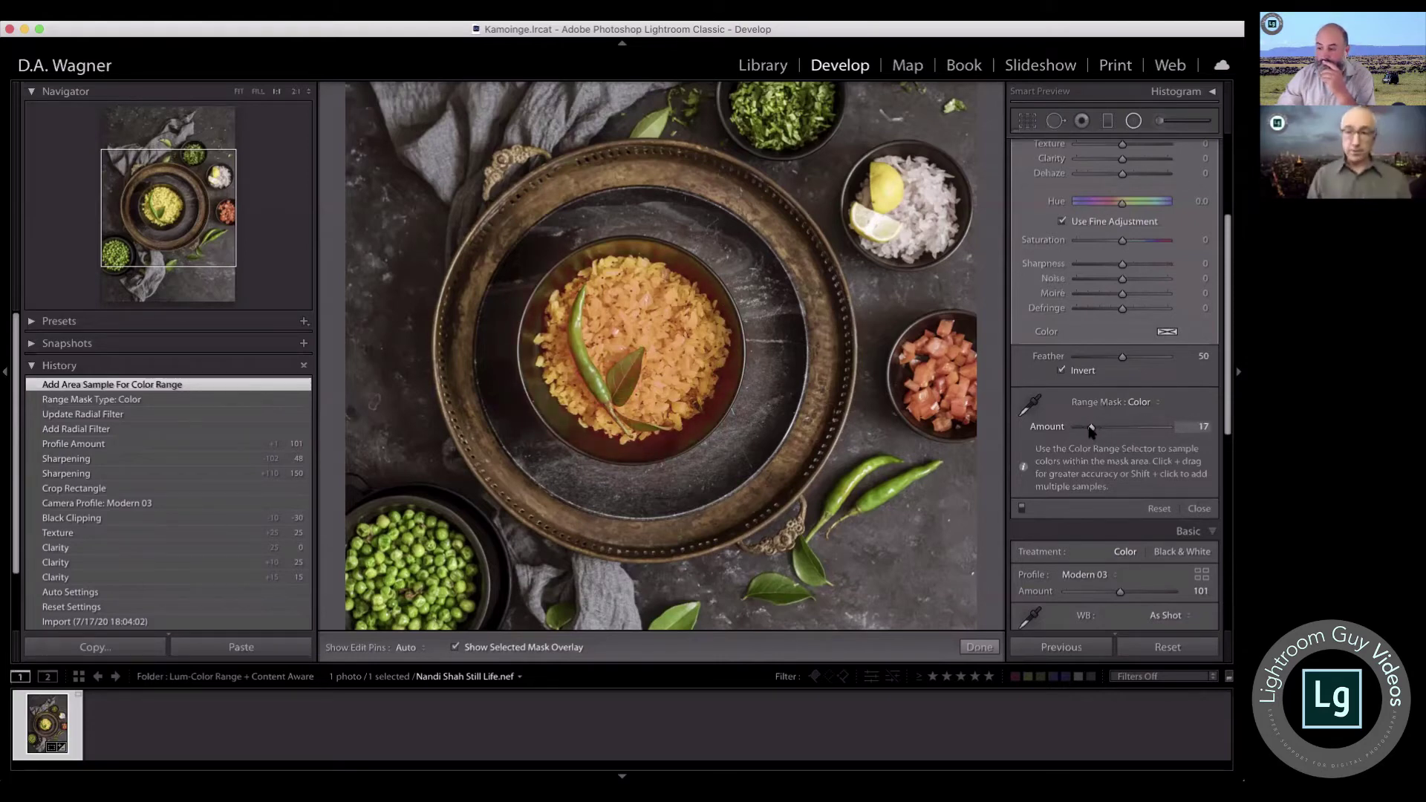
{"action": "mouse_move", "coordinate": [1092, 432]}
{"action": "left_mouse_down"}
{"action": "mouse_move", "coordinate": [1163, 433]}
{"action": "mouse_move", "coordinate": [1066, 434]}
{"action": "left_mouse_up"}
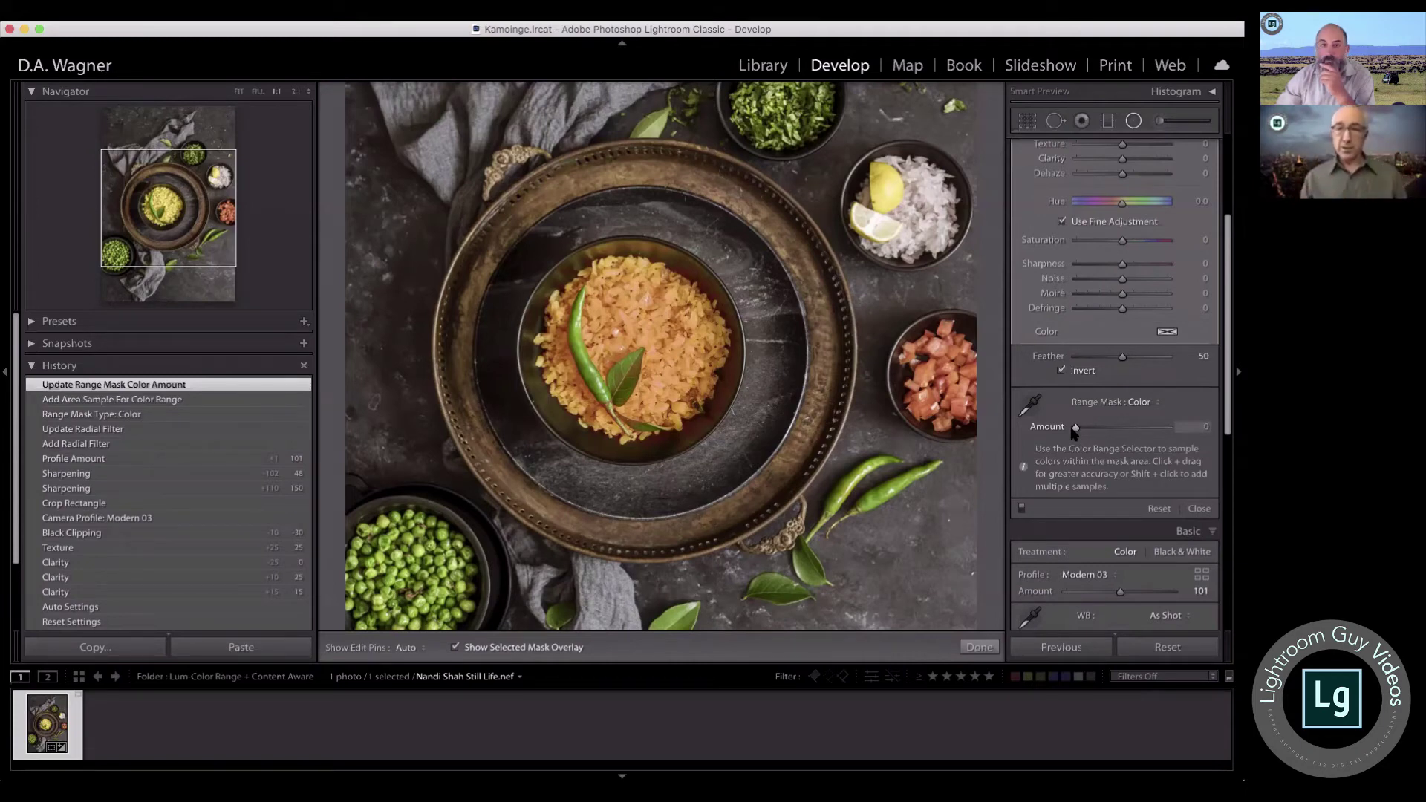
Step: Try a color range mask amount of 44 on the rice and return the amount to 0
{"action": "left_click_drag", "start_coordinate": [1075, 429], "coordinate": [1118, 429]}
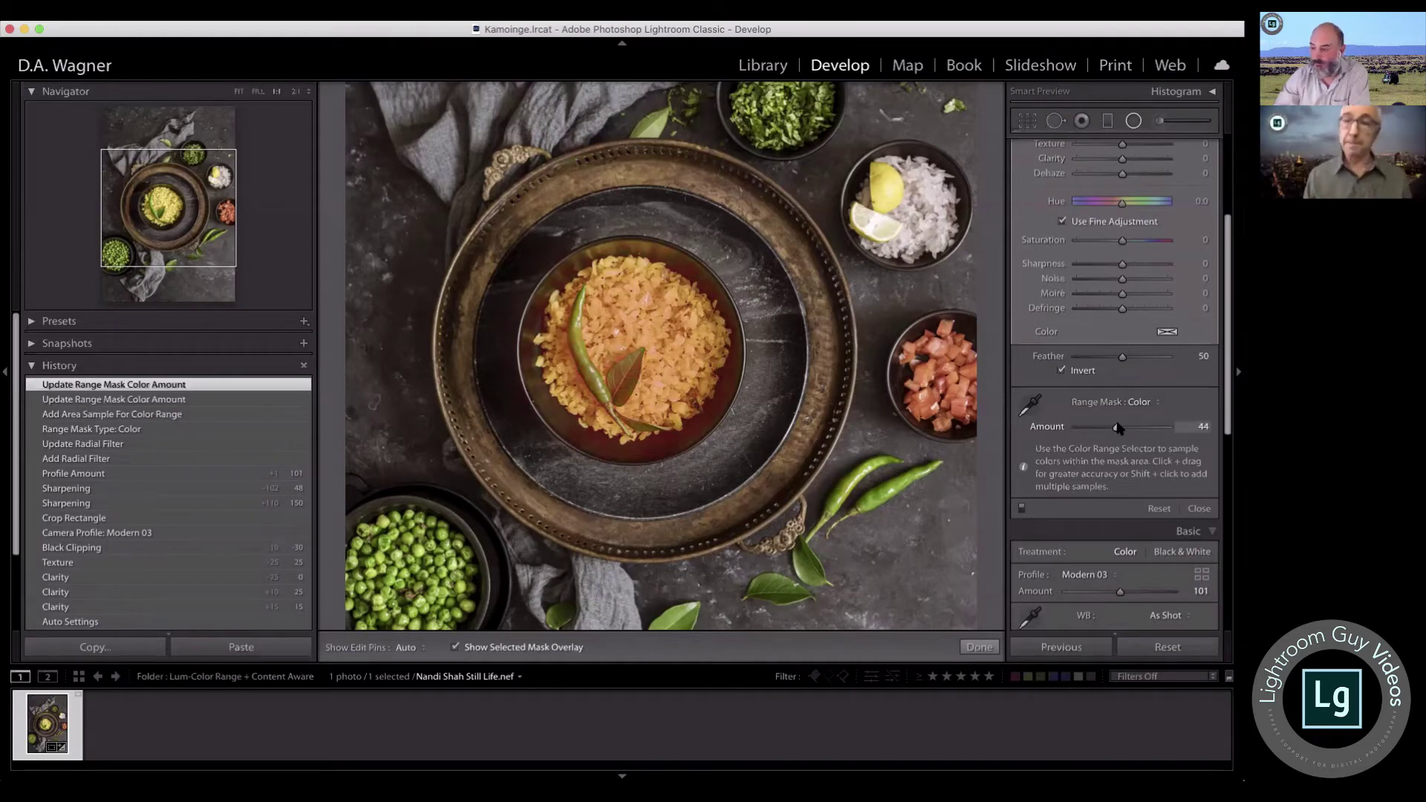
{"action": "left_click", "coordinate": [1076, 429]}
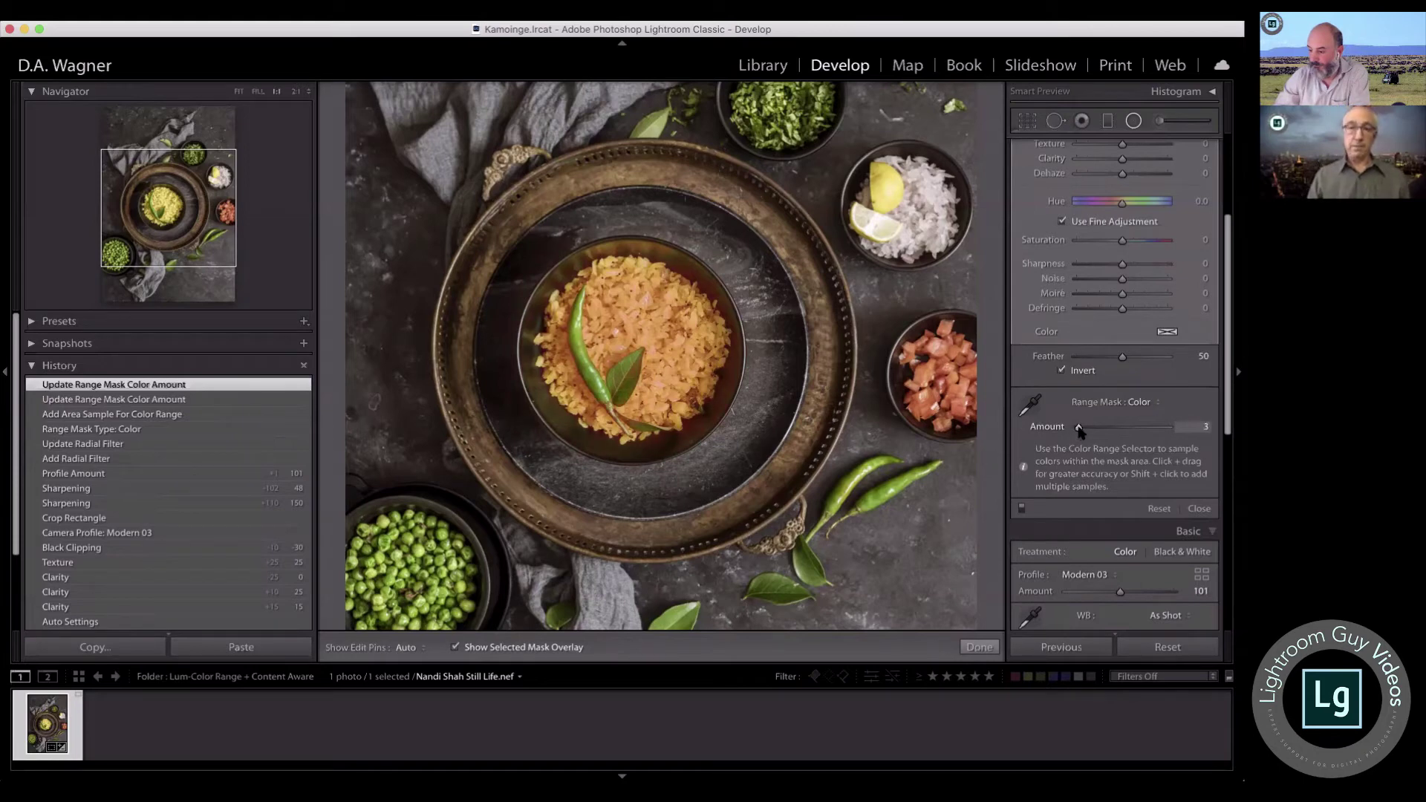
{"action": "left_click", "coordinate": [1074, 429]}
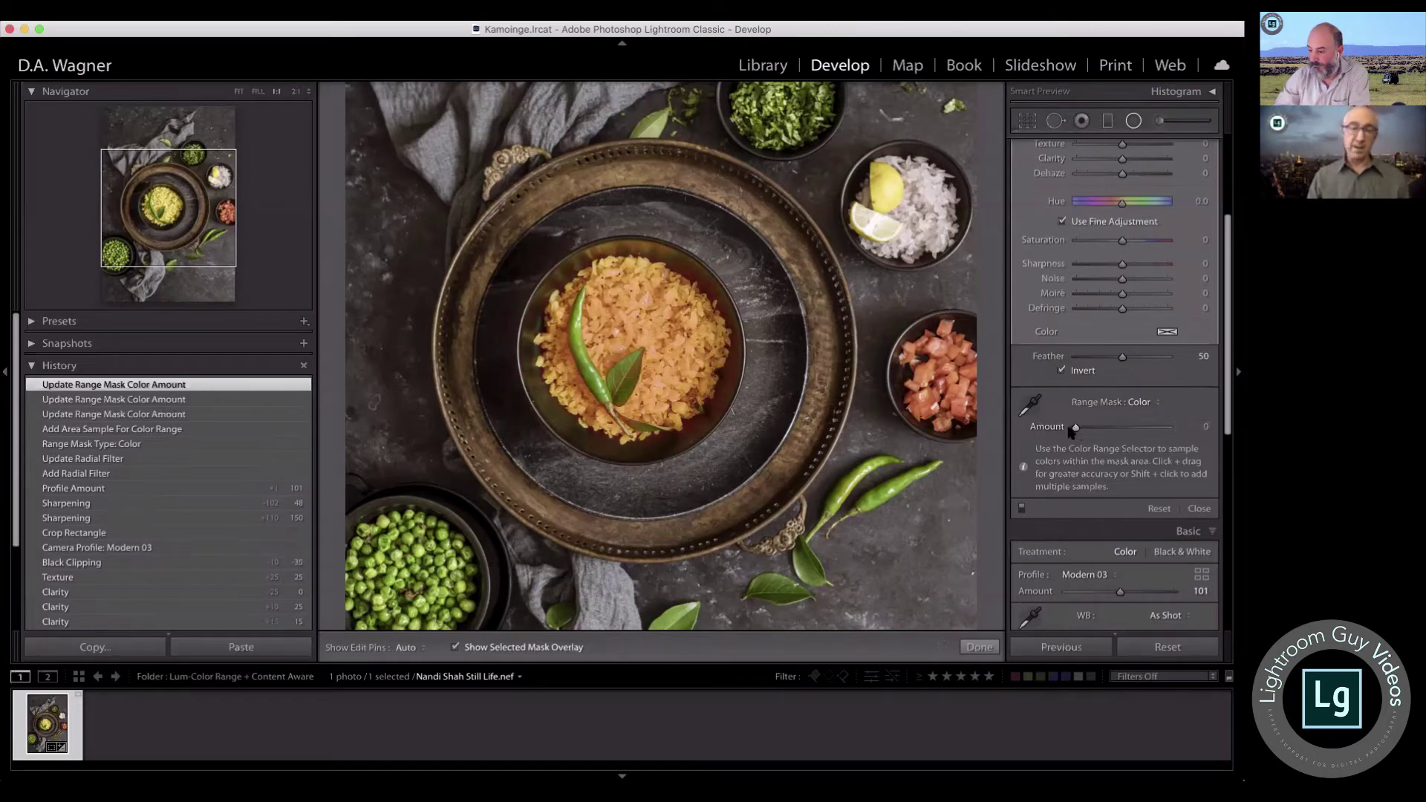
{"action": "mouse_move", "coordinate": [589, 302]}
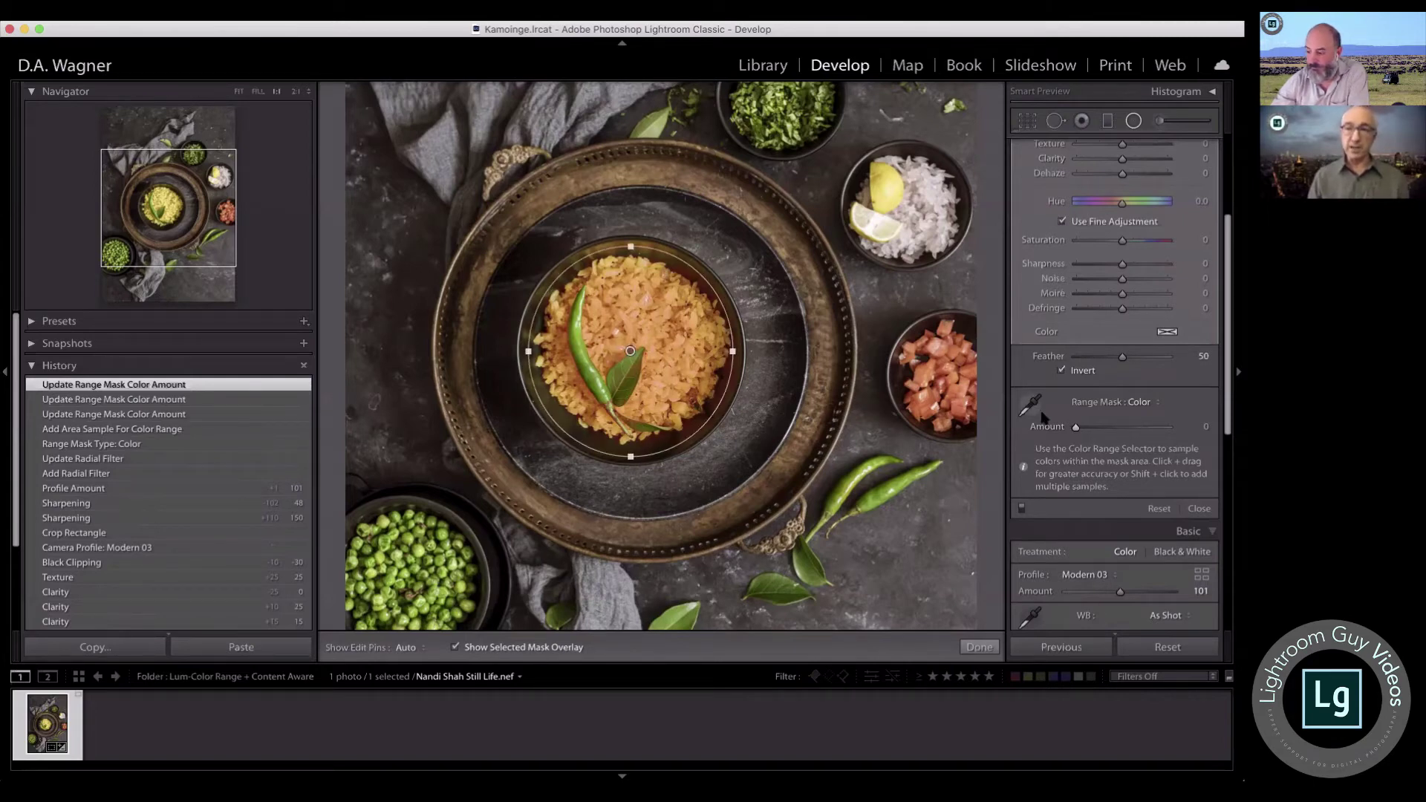
Step: Hide the selected mask overlay and lower the radial filter's Highlights to -2
{"action": "scroll", "coordinate": [1137, 335], "scroll_direction": "up", "scroll_amount": 5}
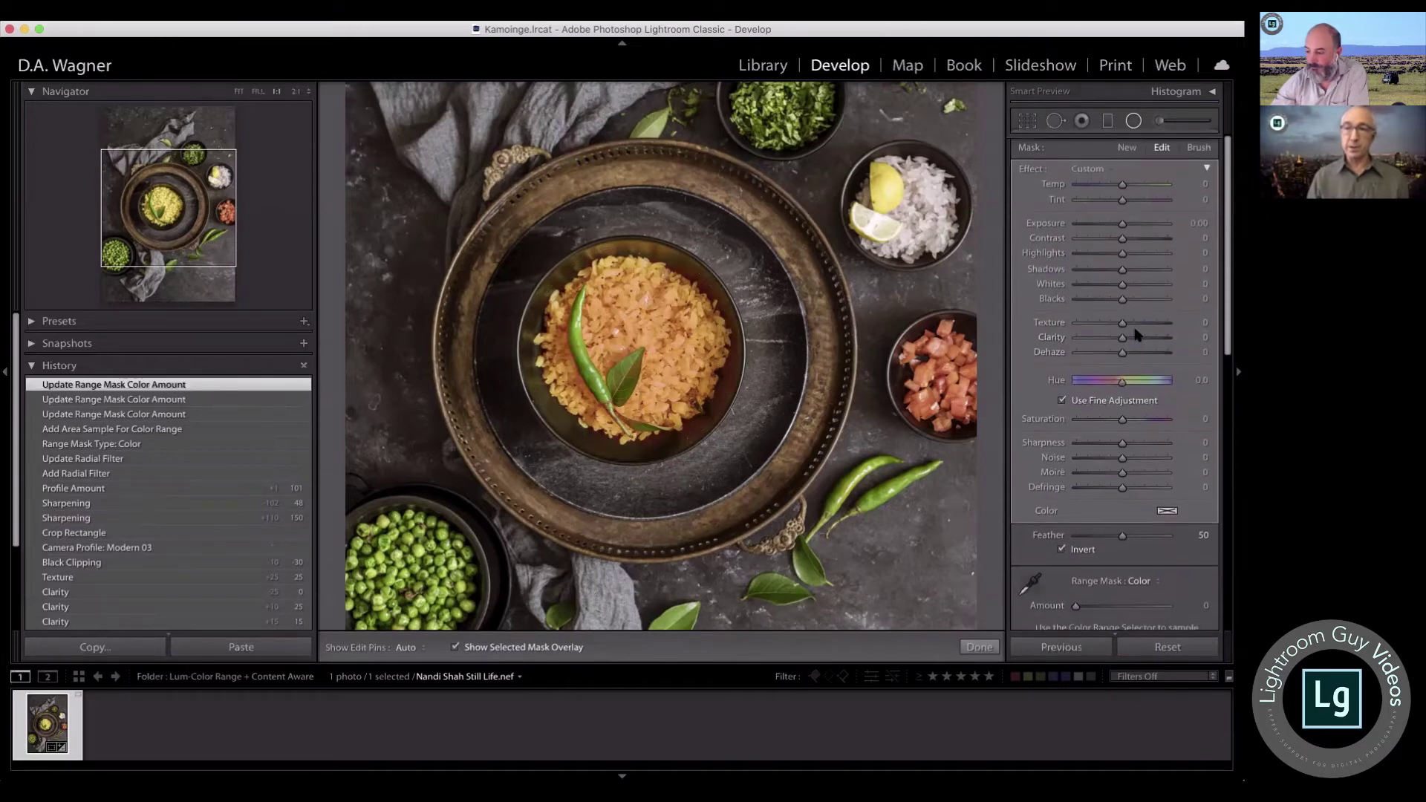
{"action": "left_click", "coordinate": [455, 649]}
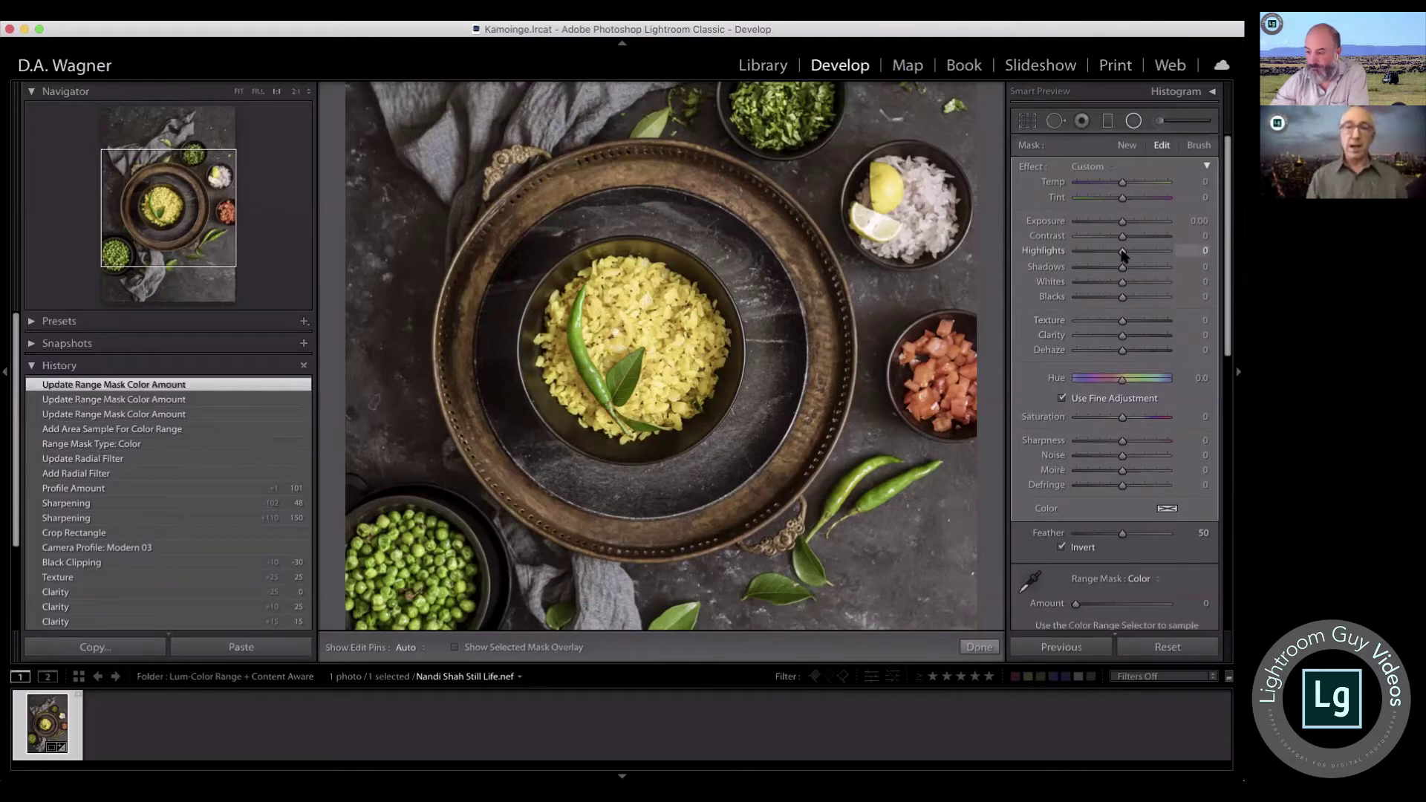
{"action": "mouse_move", "coordinate": [1122, 253]}
{"action": "left_mouse_down"}
{"action": "mouse_move", "coordinate": [1064, 256]}
{"action": "mouse_move", "coordinate": [1123, 258]}
{"action": "left_mouse_up"}
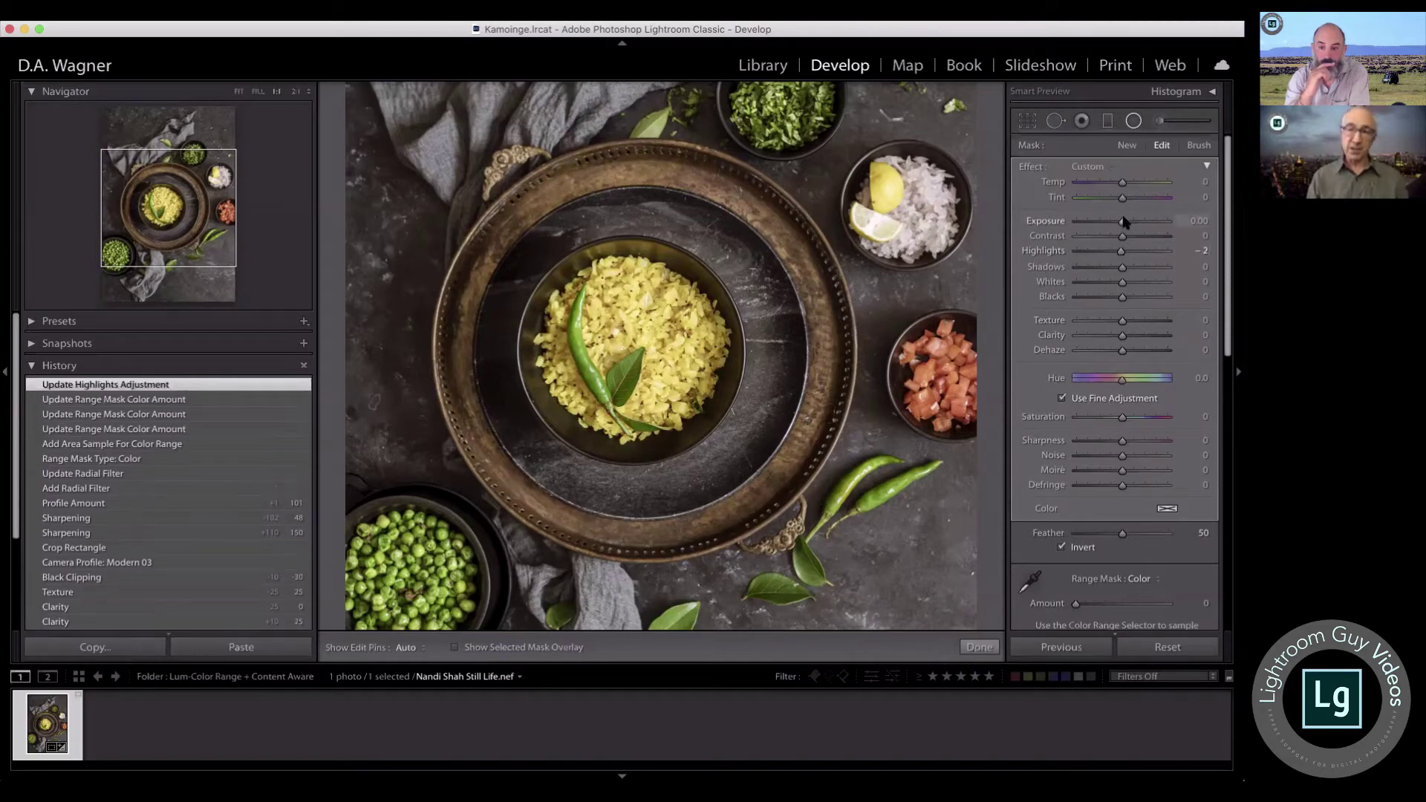
Step: Try Exposure values of -1.53 and -2.06 and a Shadows change in the radial filter, resetting each to 0
{"action": "left_click_drag", "start_coordinate": [1122, 221], "coordinate": [1106, 221]}
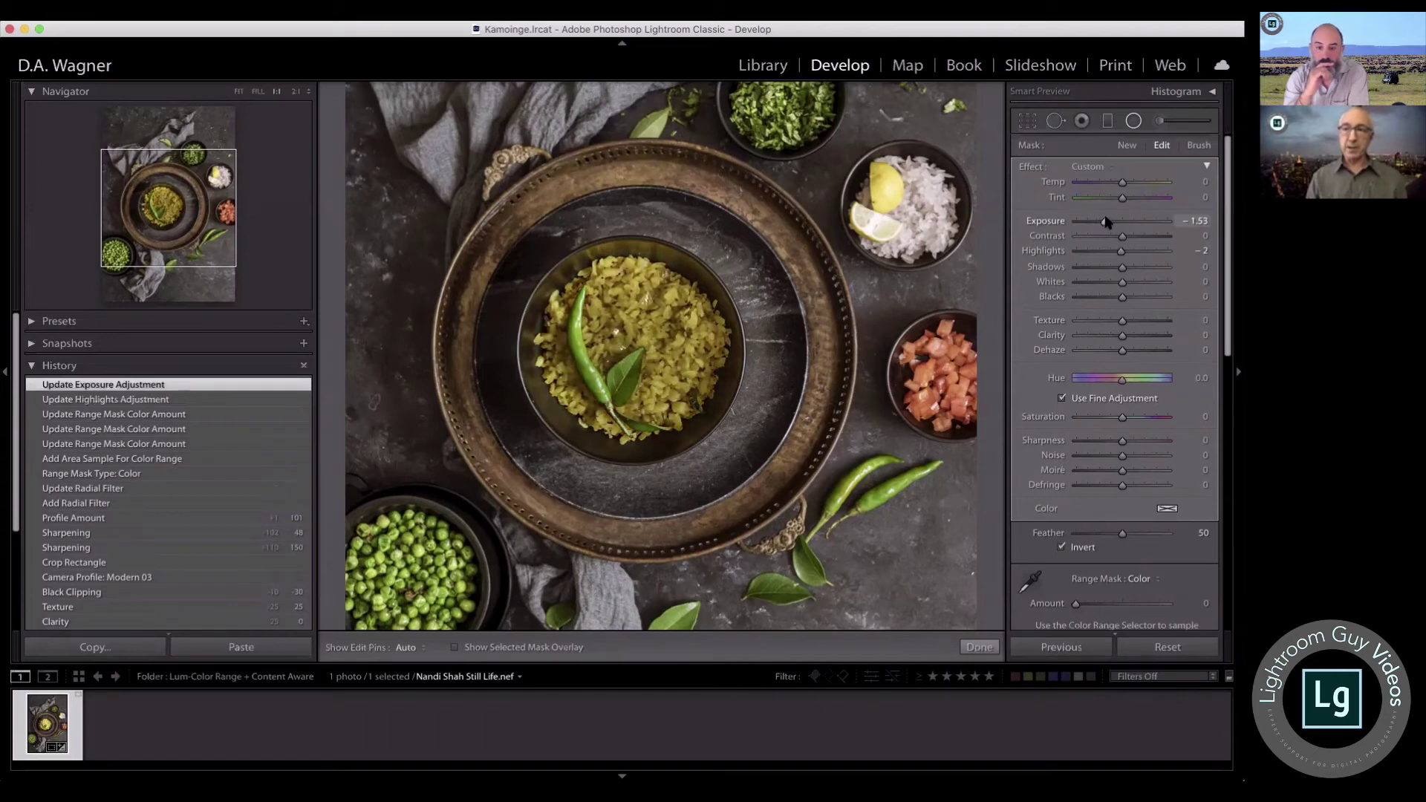
{"action": "double_click", "coordinate": [1052, 225]}
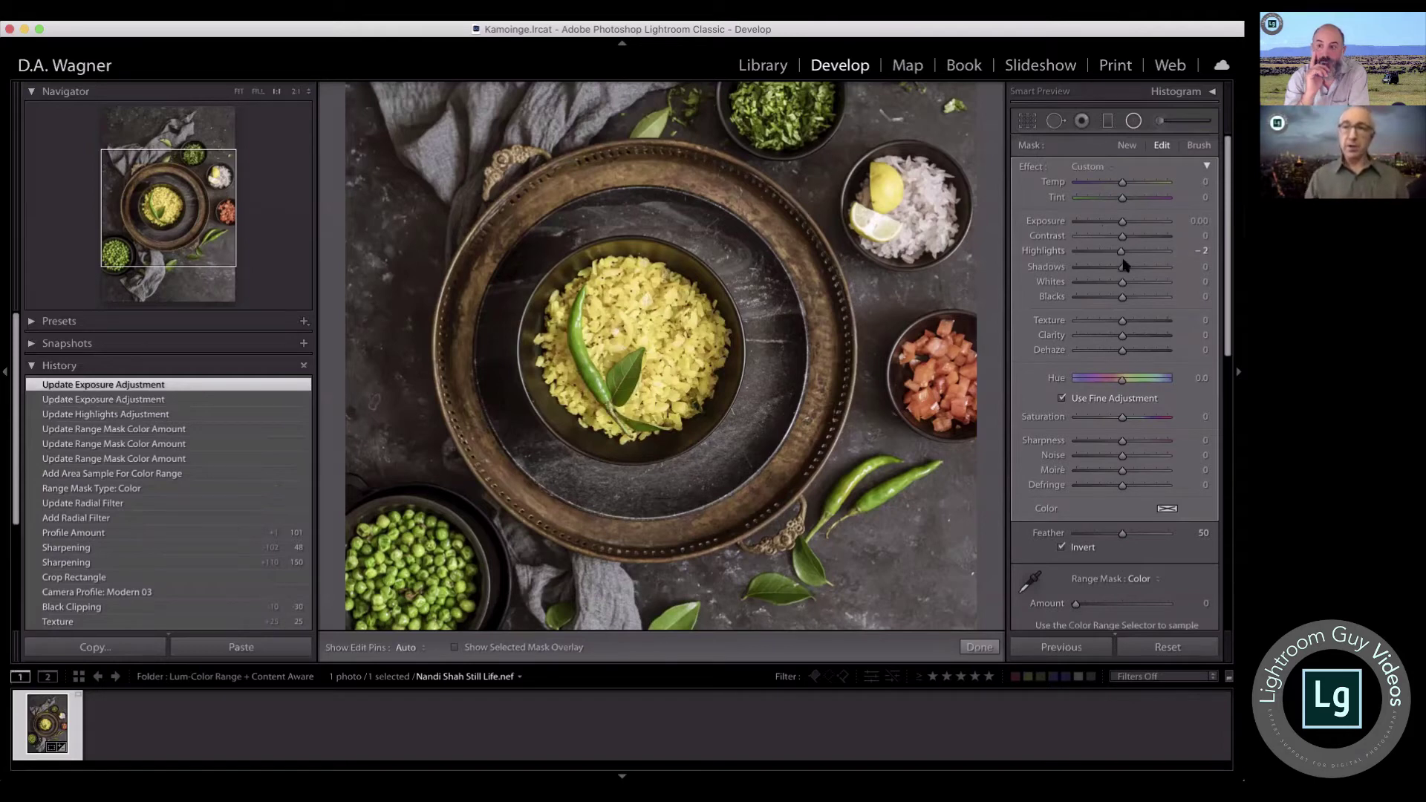
{"action": "left_click_drag", "start_coordinate": [1123, 269], "coordinate": [1062, 274]}
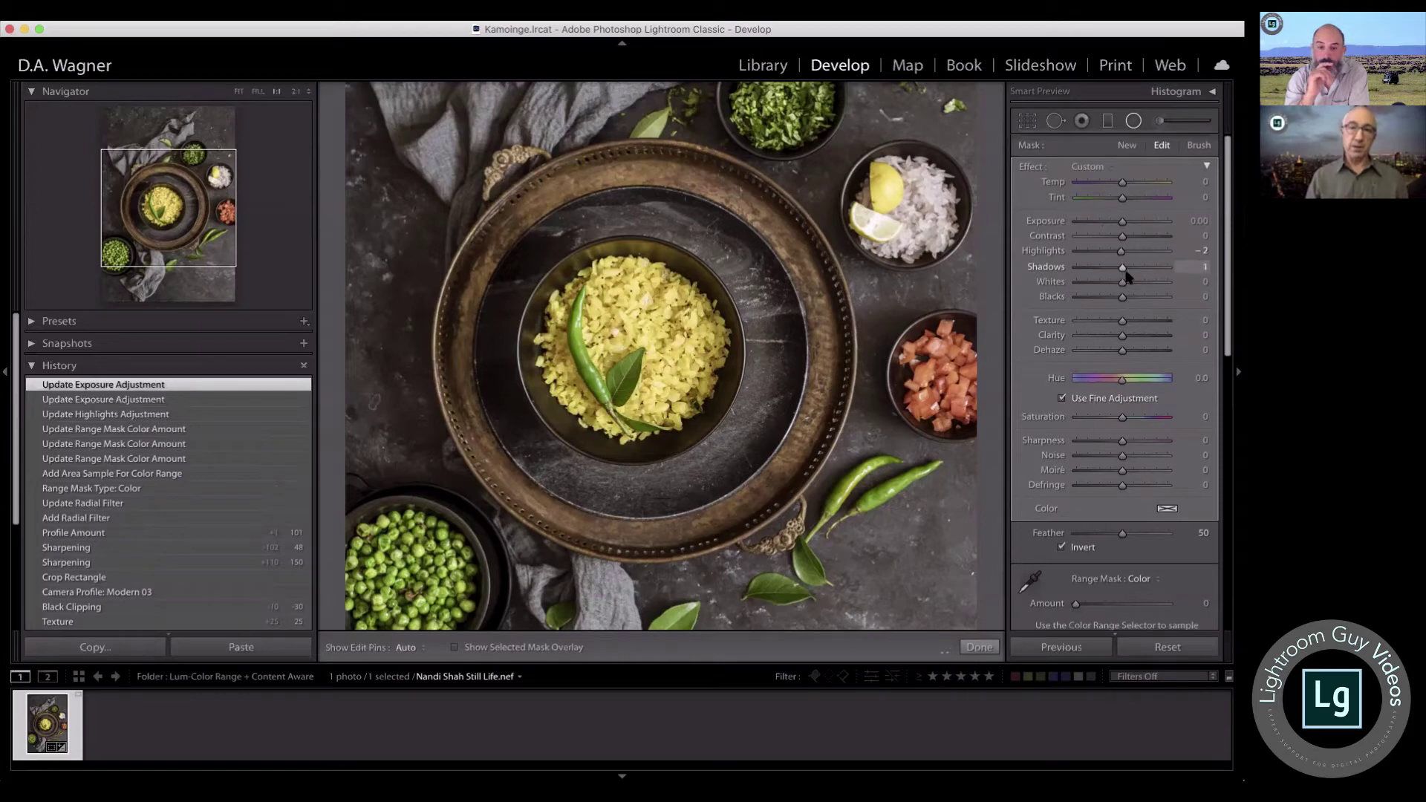
{"action": "double_click", "coordinate": [1045, 269]}
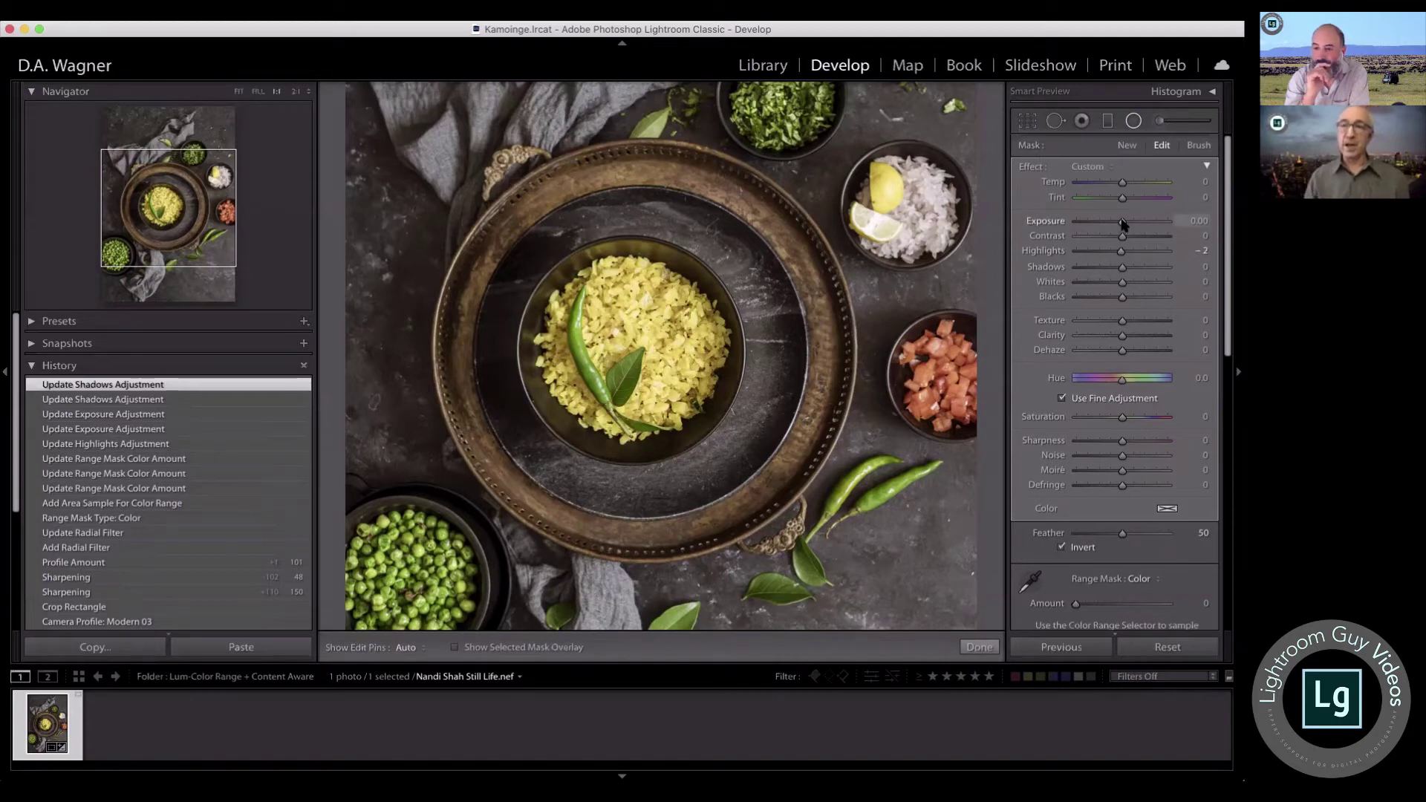
{"action": "left_click_drag", "start_coordinate": [1123, 224], "coordinate": [1100, 225]}
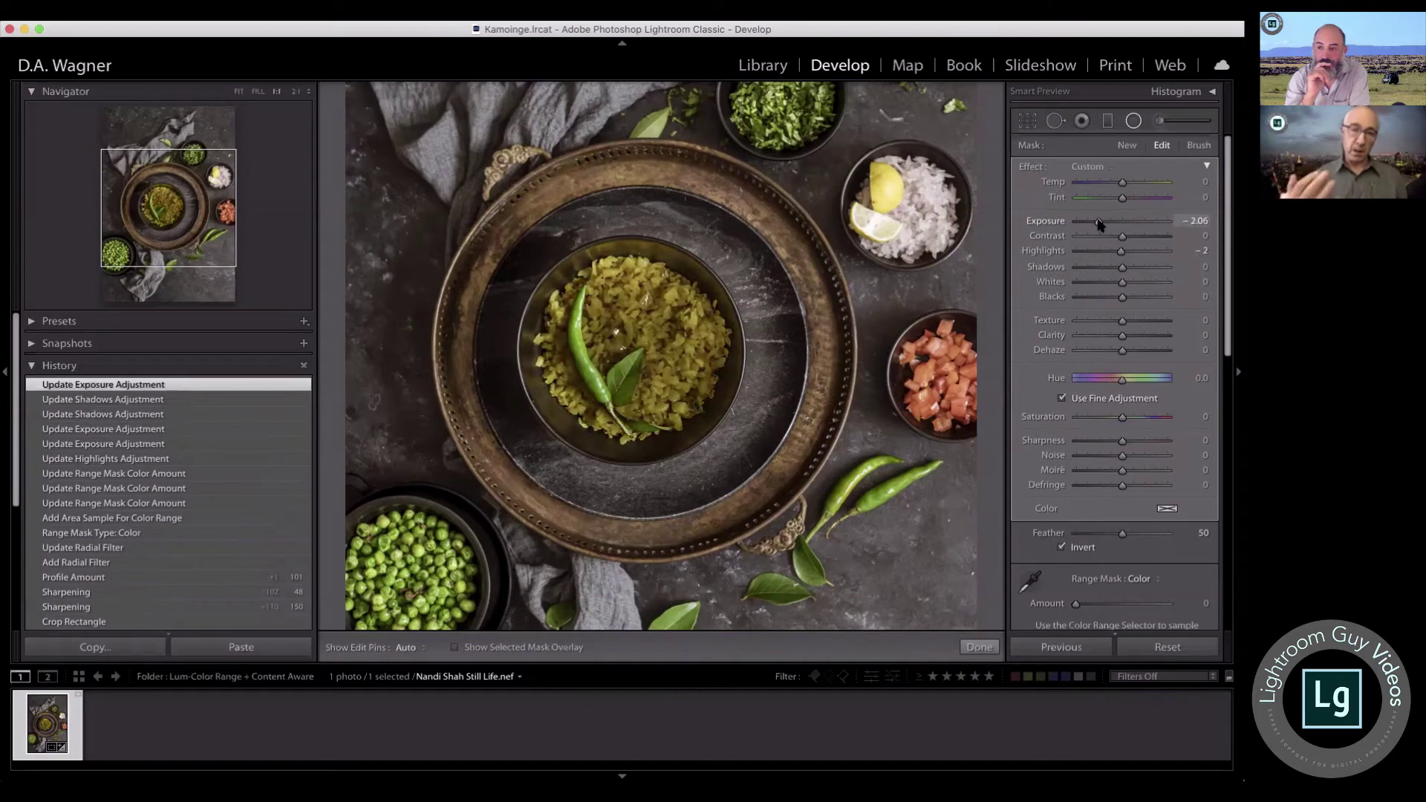
{"action": "double_click", "coordinate": [1060, 221]}
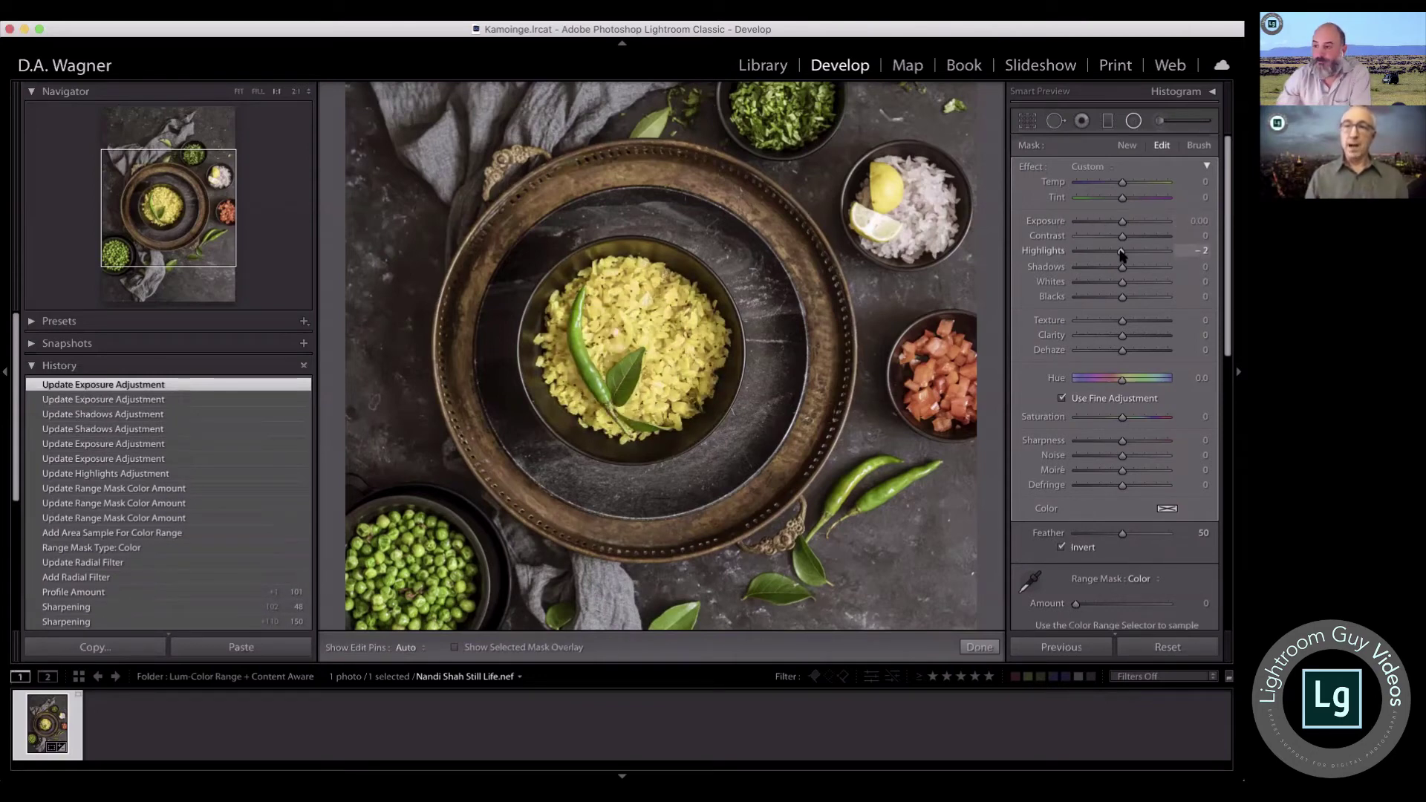
Step: Set the radial filter's Highlights to -51 and compare the result with the Range Mask Type: Color history state
{"action": "mouse_move", "coordinate": [1122, 253]}
{"action": "left_mouse_down"}
{"action": "mouse_move", "coordinate": [1065, 256]}
{"action": "mouse_move", "coordinate": [1127, 255]}
{"action": "mouse_move", "coordinate": [1070, 252]}
{"action": "mouse_move", "coordinate": [1120, 255]}
{"action": "mouse_move", "coordinate": [1100, 254]}
{"action": "left_mouse_up"}
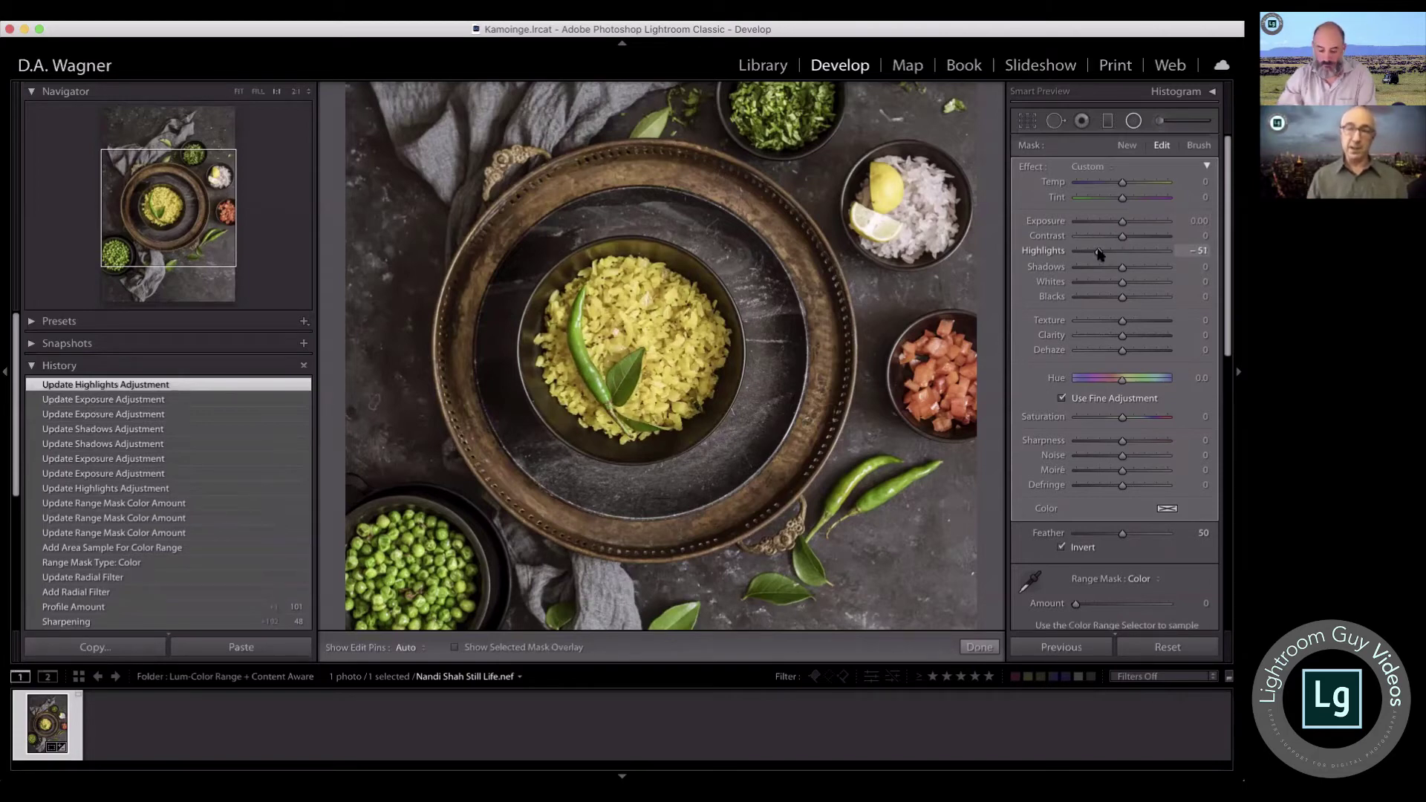
{"action": "left_click", "coordinate": [87, 564]}
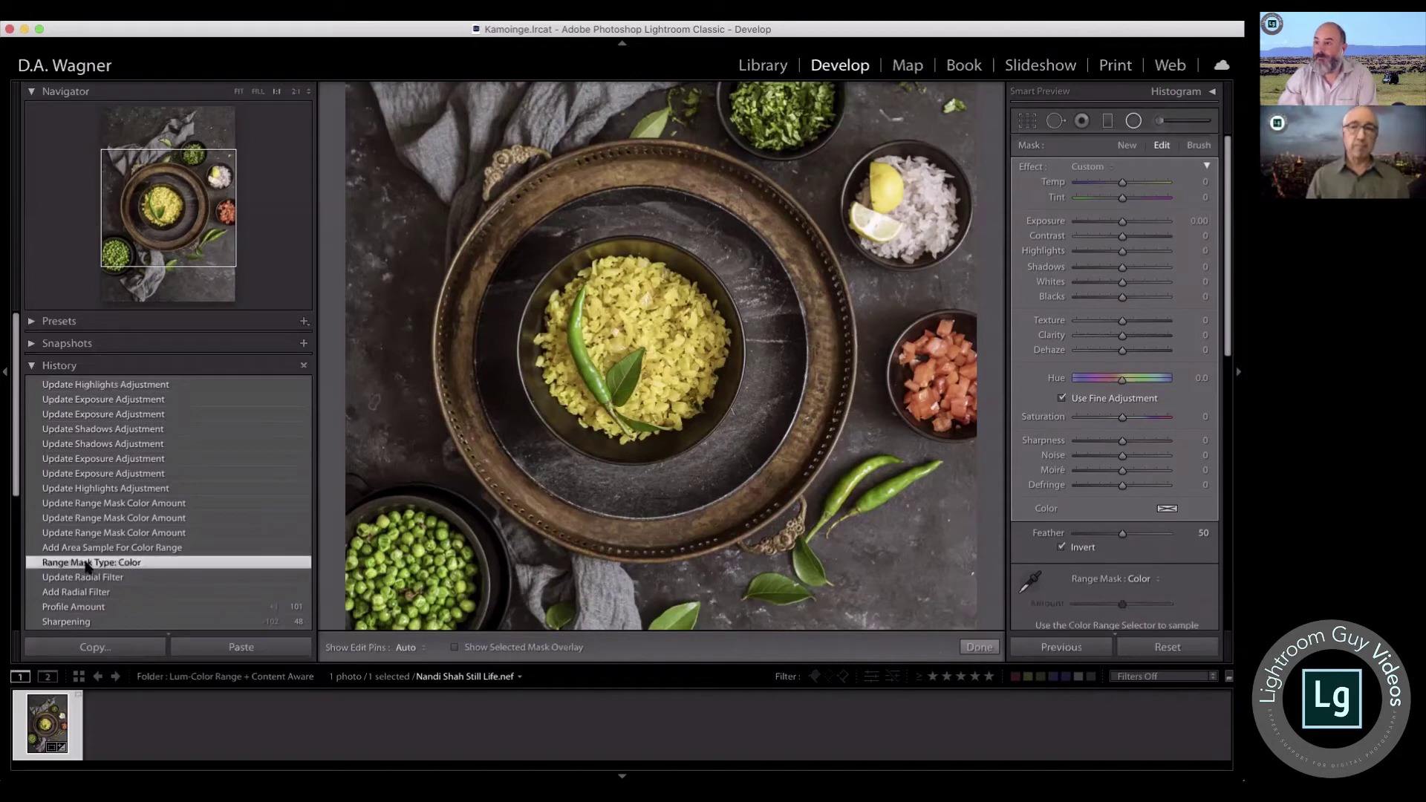
{"action": "left_click", "coordinate": [91, 386]}
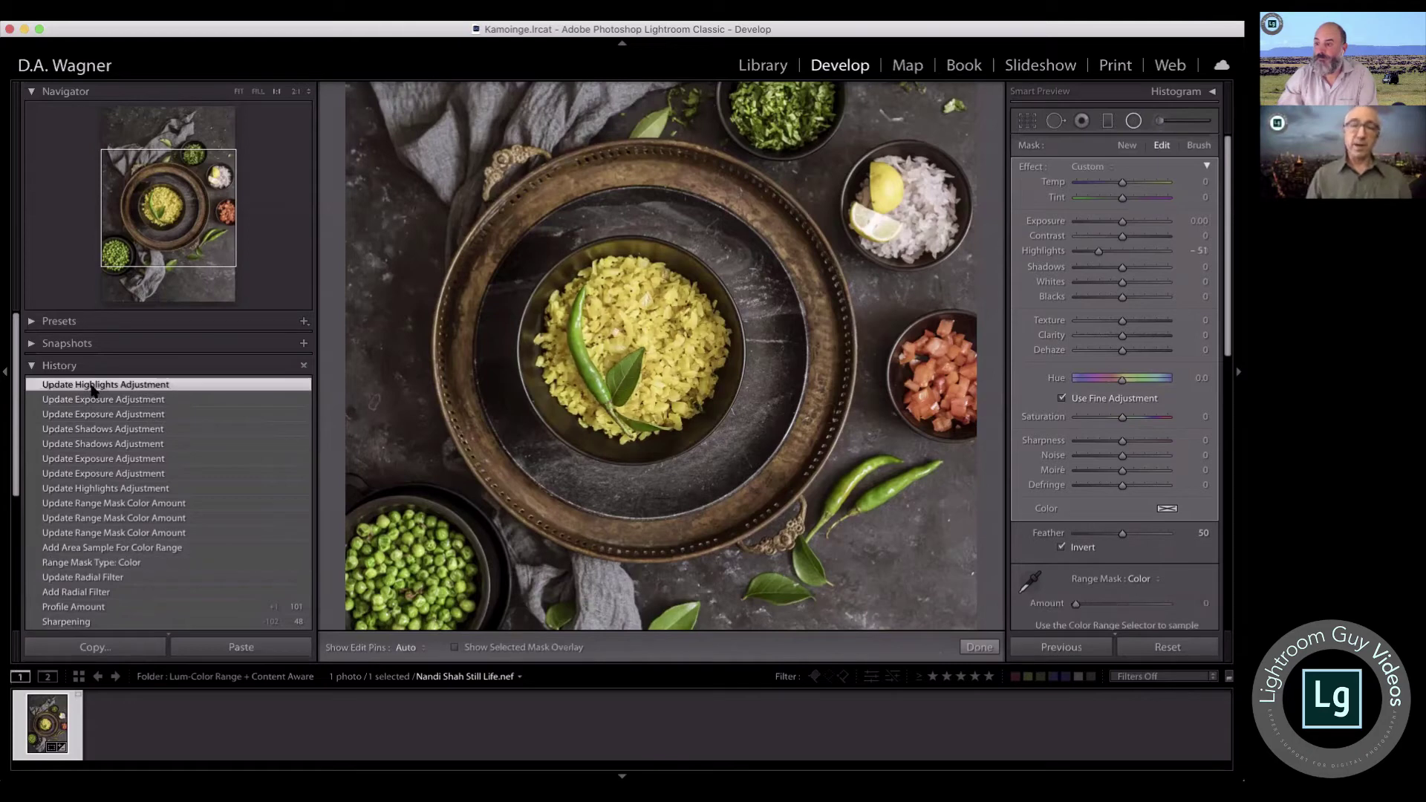
{"action": "left_click", "coordinate": [87, 566]}
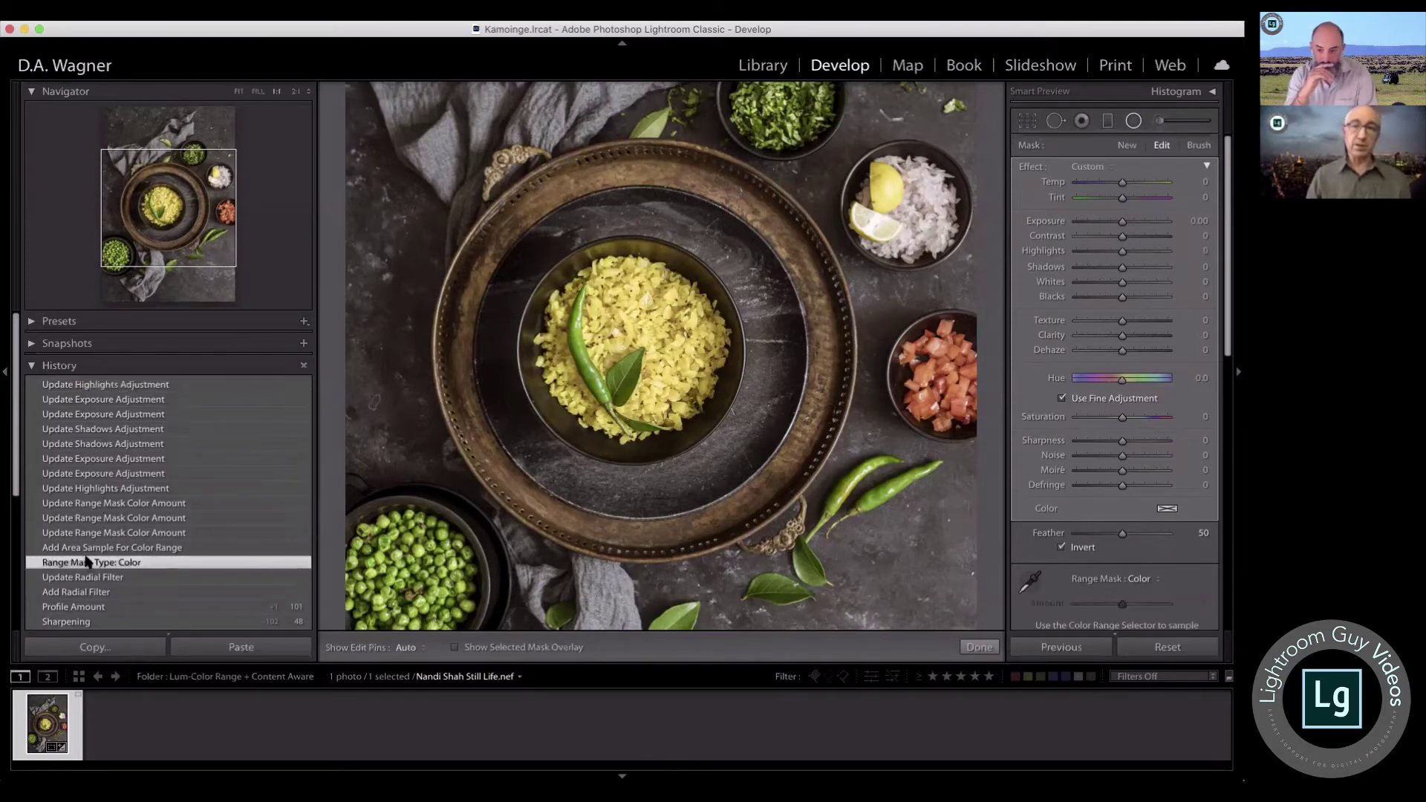
{"action": "left_click", "coordinate": [86, 385]}
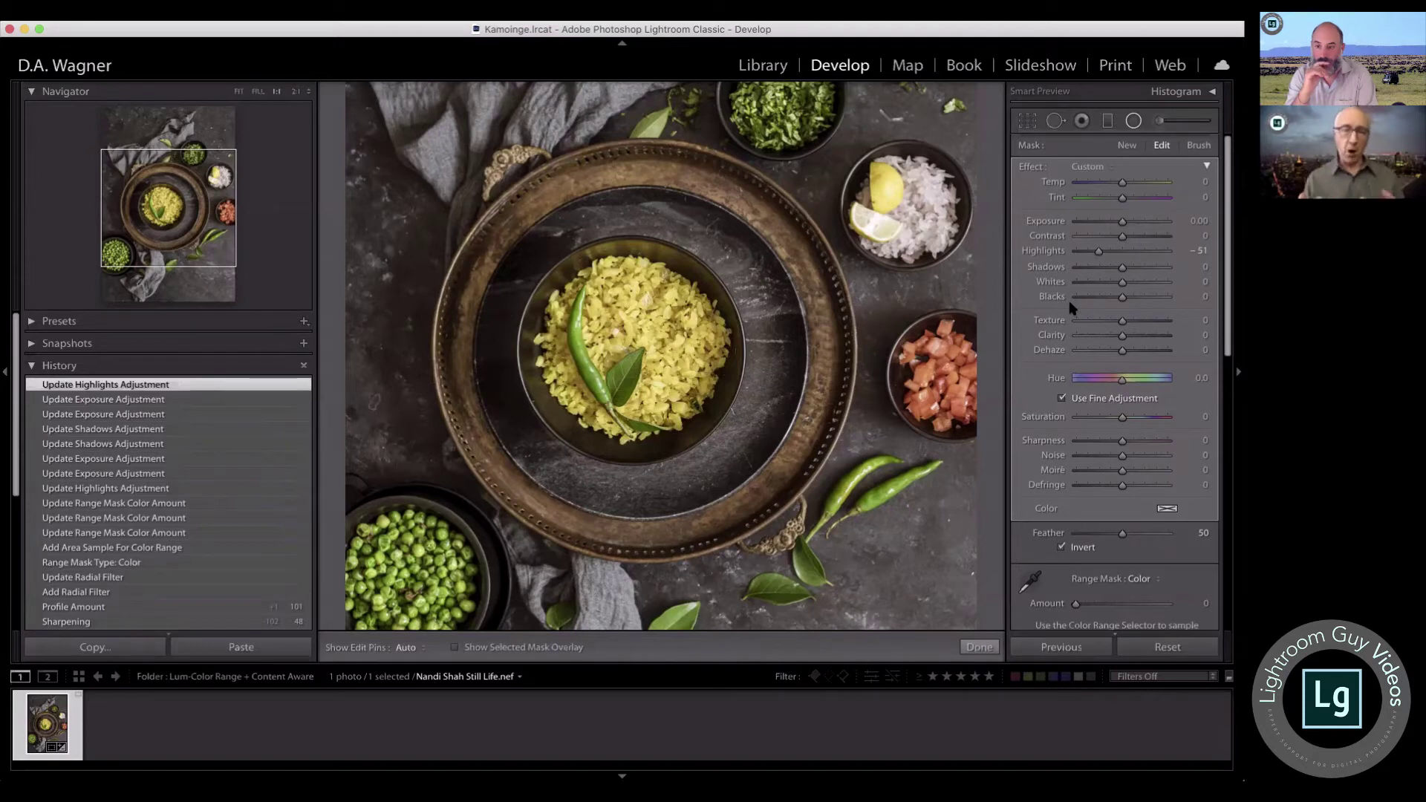
Step: Try a Hue shift of 180 without fine adjustment, reset Hue to 0 and re-enable Use Fine Adjustment
{"action": "left_click", "coordinate": [1062, 398]}
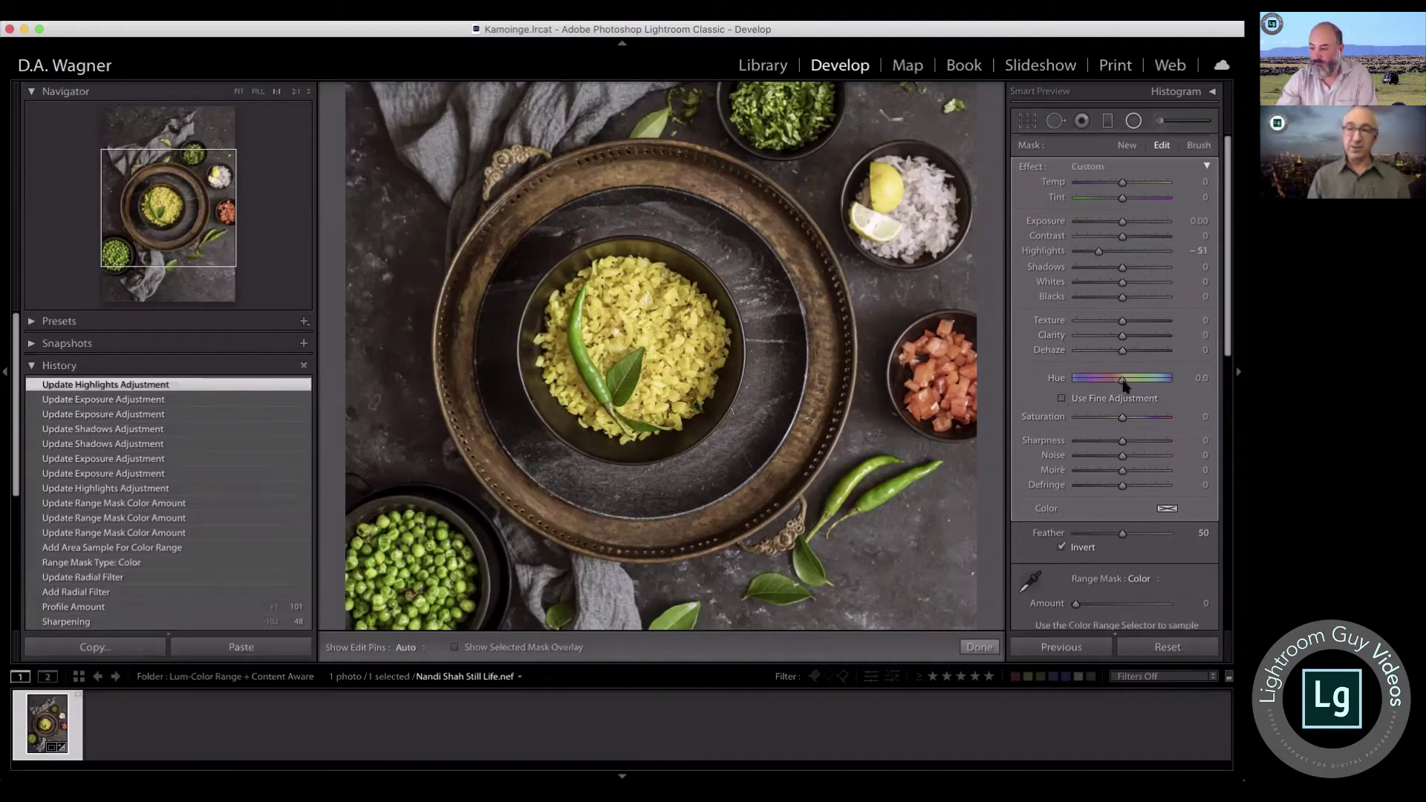
{"action": "left_click_drag", "start_coordinate": [1122, 379], "coordinate": [1179, 391]}
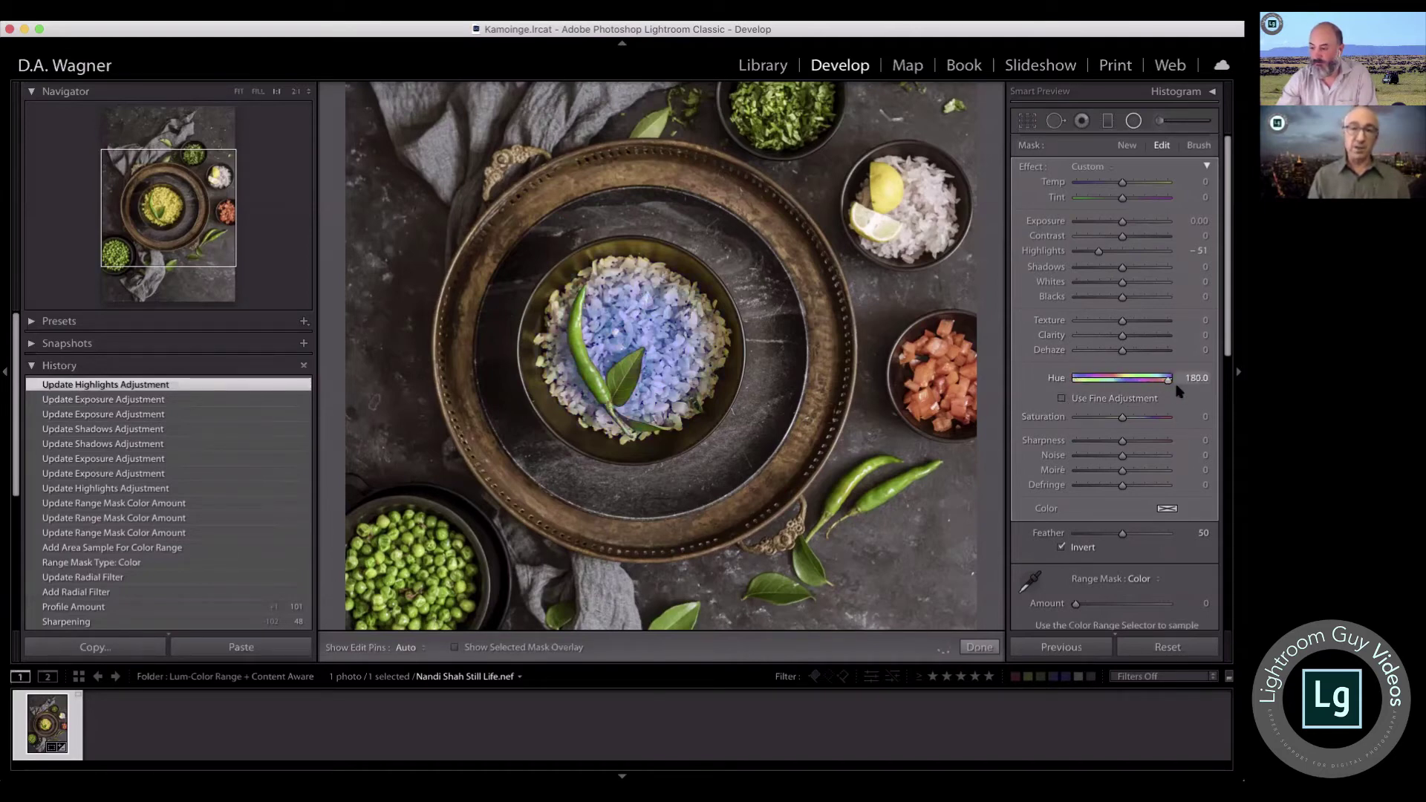
{"action": "left_click", "coordinate": [1068, 399]}
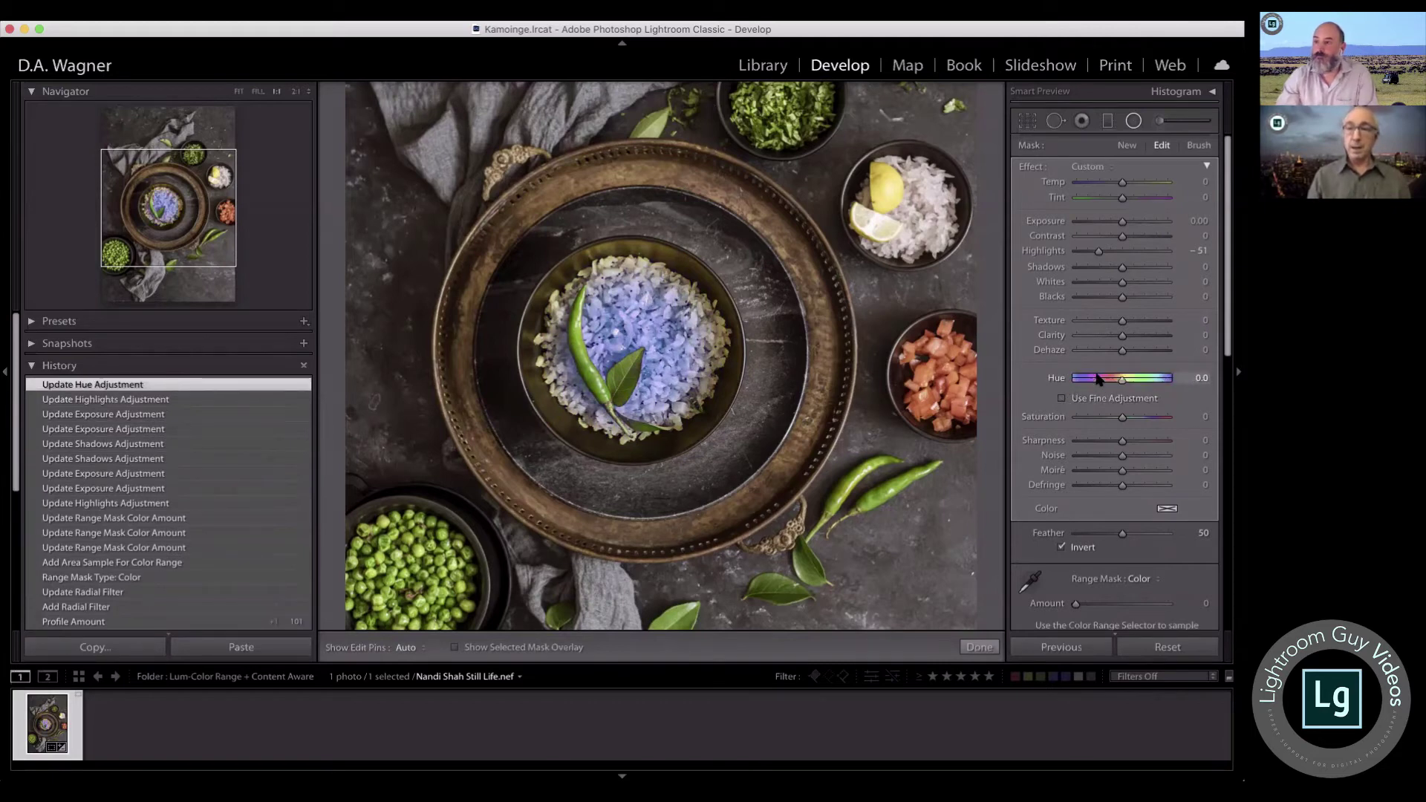
{"action": "left_click", "coordinate": [1062, 399]}
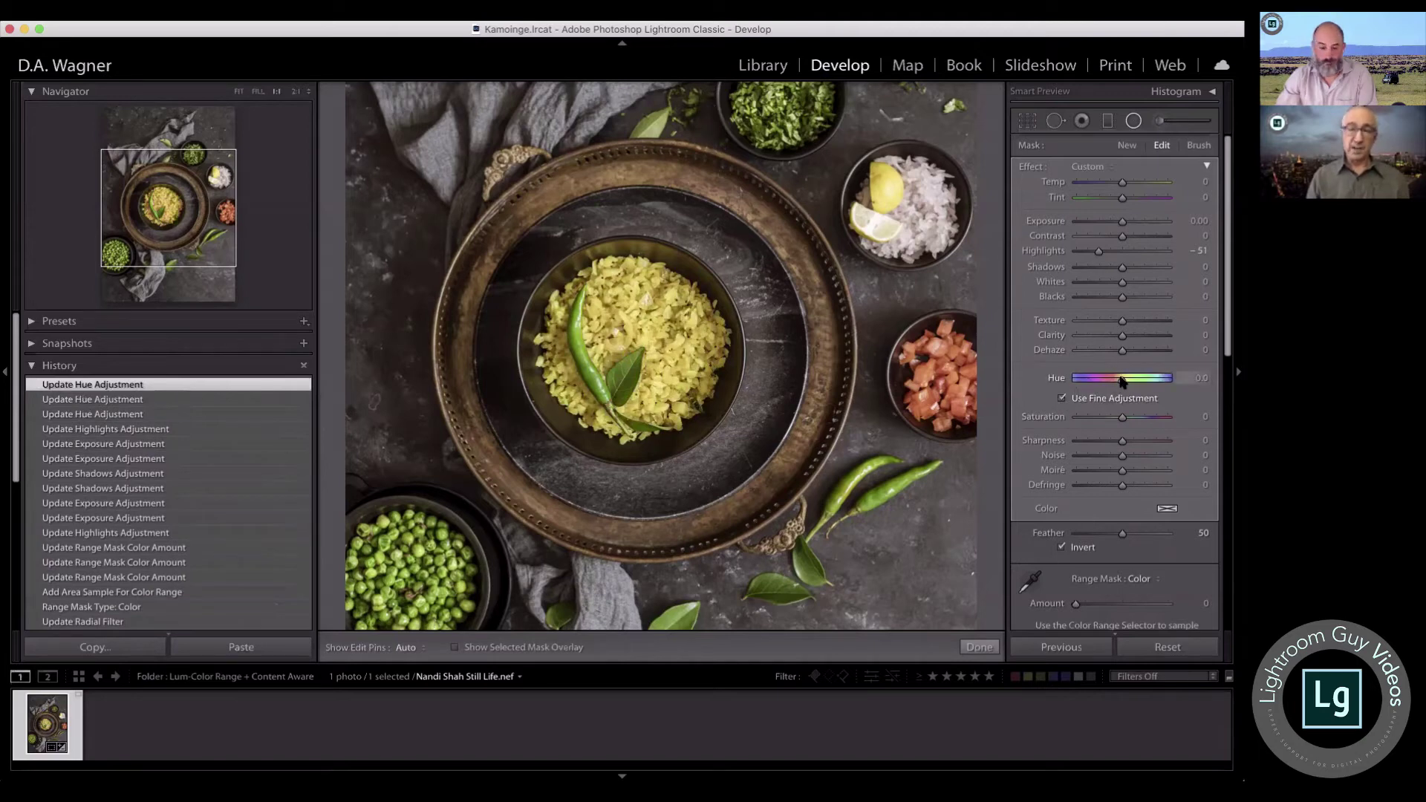
Step: Set the radial filter's Hue to -6.8 and compare the rice with an earlier Update Exposure Adjustment history state
{"action": "left_click_drag", "start_coordinate": [1123, 381], "coordinate": [1106, 382]}
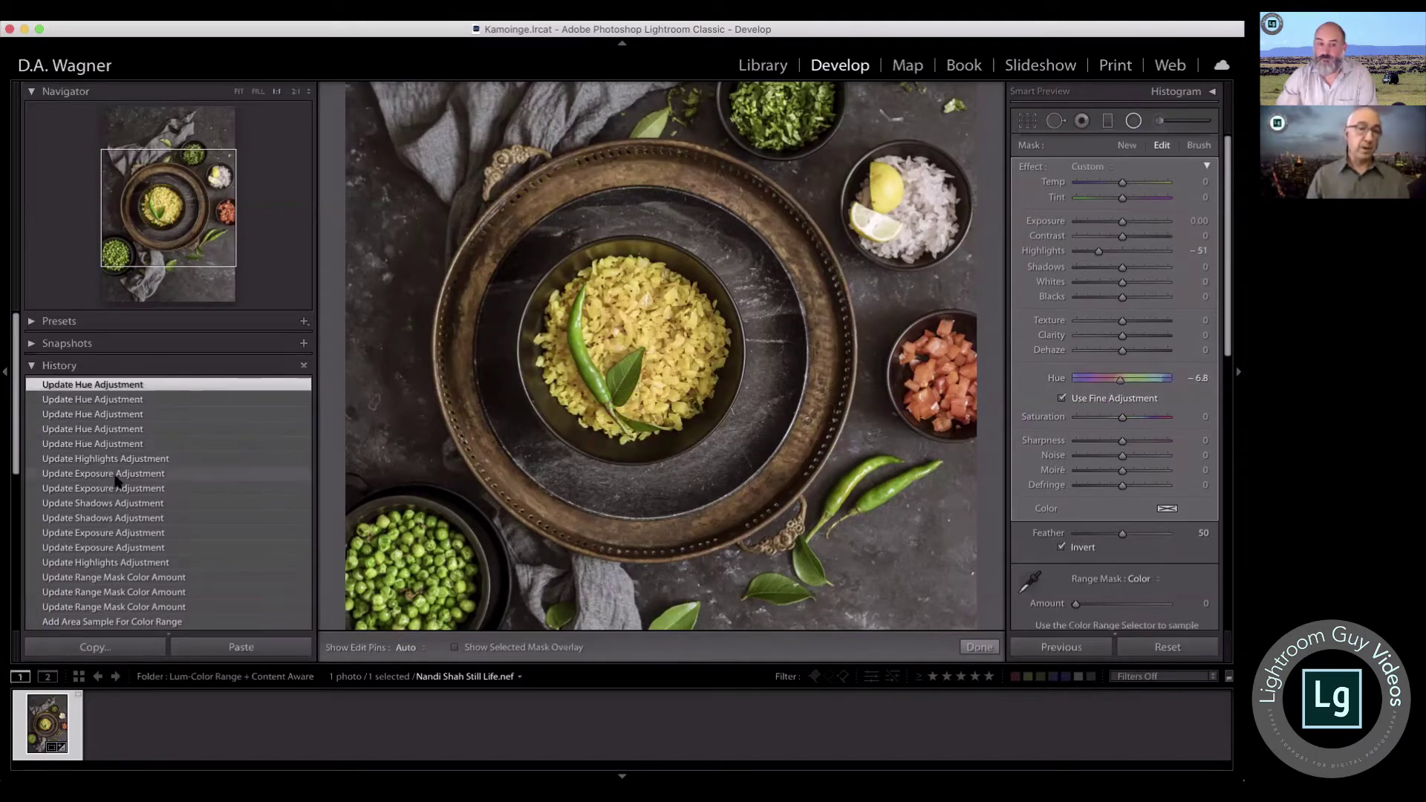
{"action": "left_click", "coordinate": [115, 476]}
{"action": "left_click", "coordinate": [105, 387]}
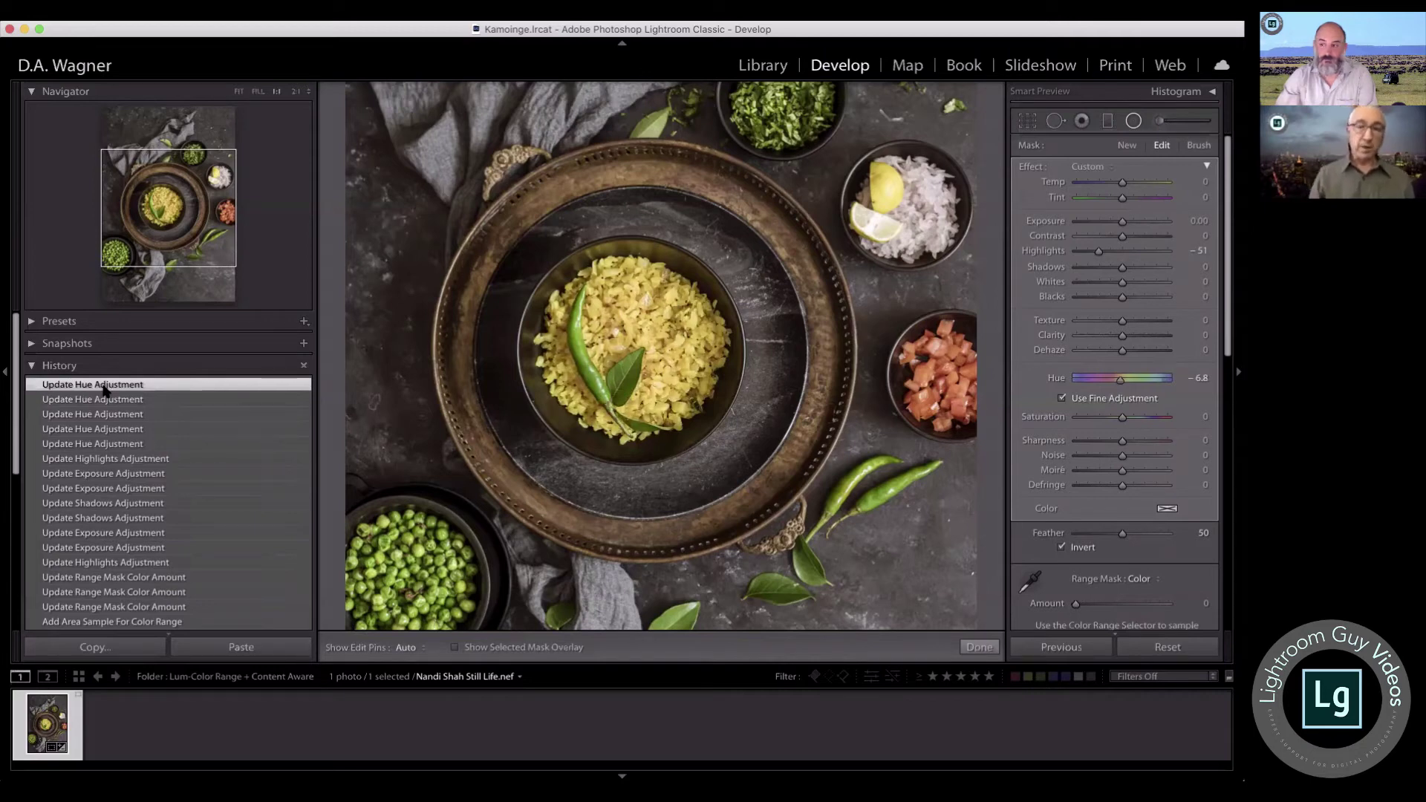
Step: Compare the Profile Amount history state with the latest Update Hue Adjustment state
{"action": "scroll", "coordinate": [118, 503], "scroll_direction": "down", "scroll_amount": 10}
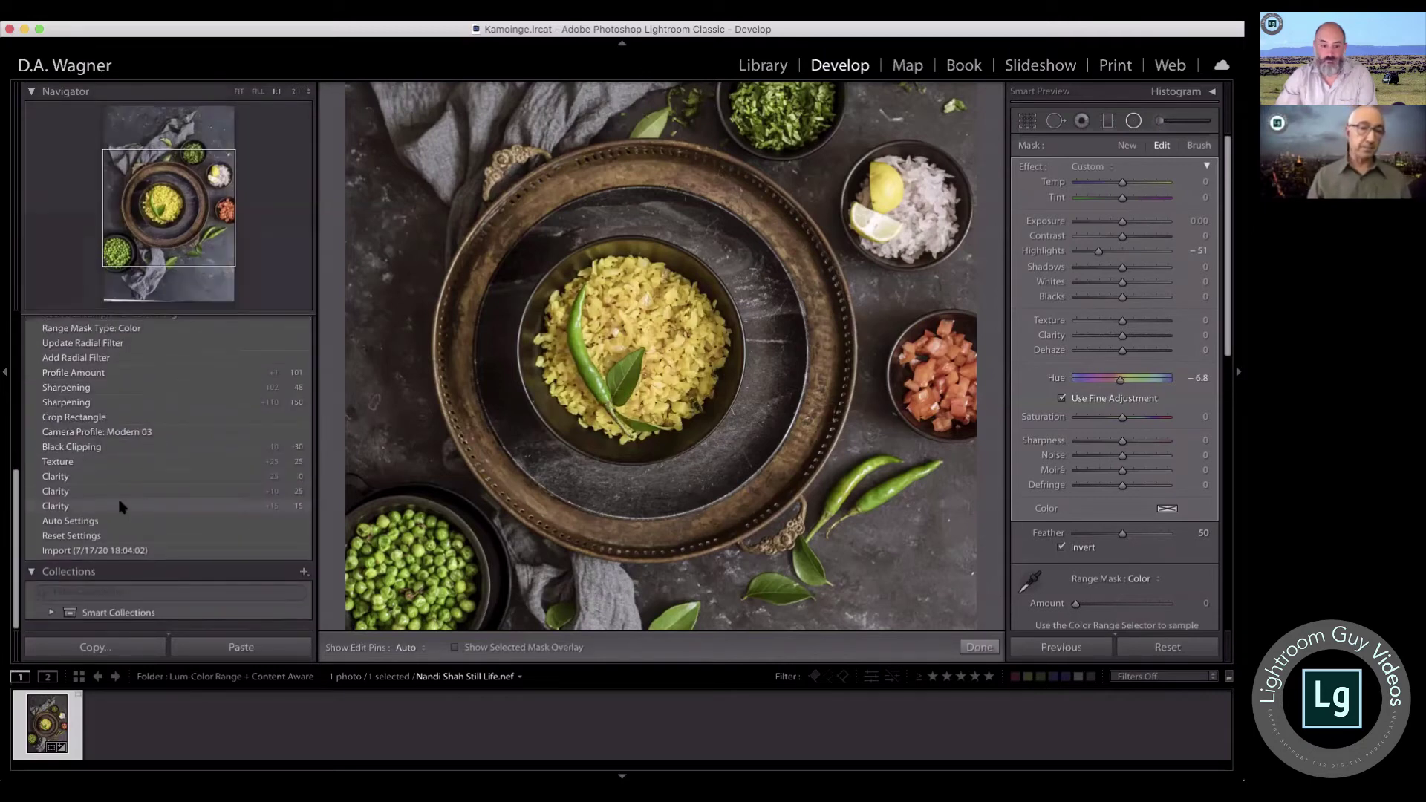
{"action": "left_click", "coordinate": [83, 377]}
{"action": "scroll", "coordinate": [89, 371], "scroll_direction": "up", "scroll_amount": 10}
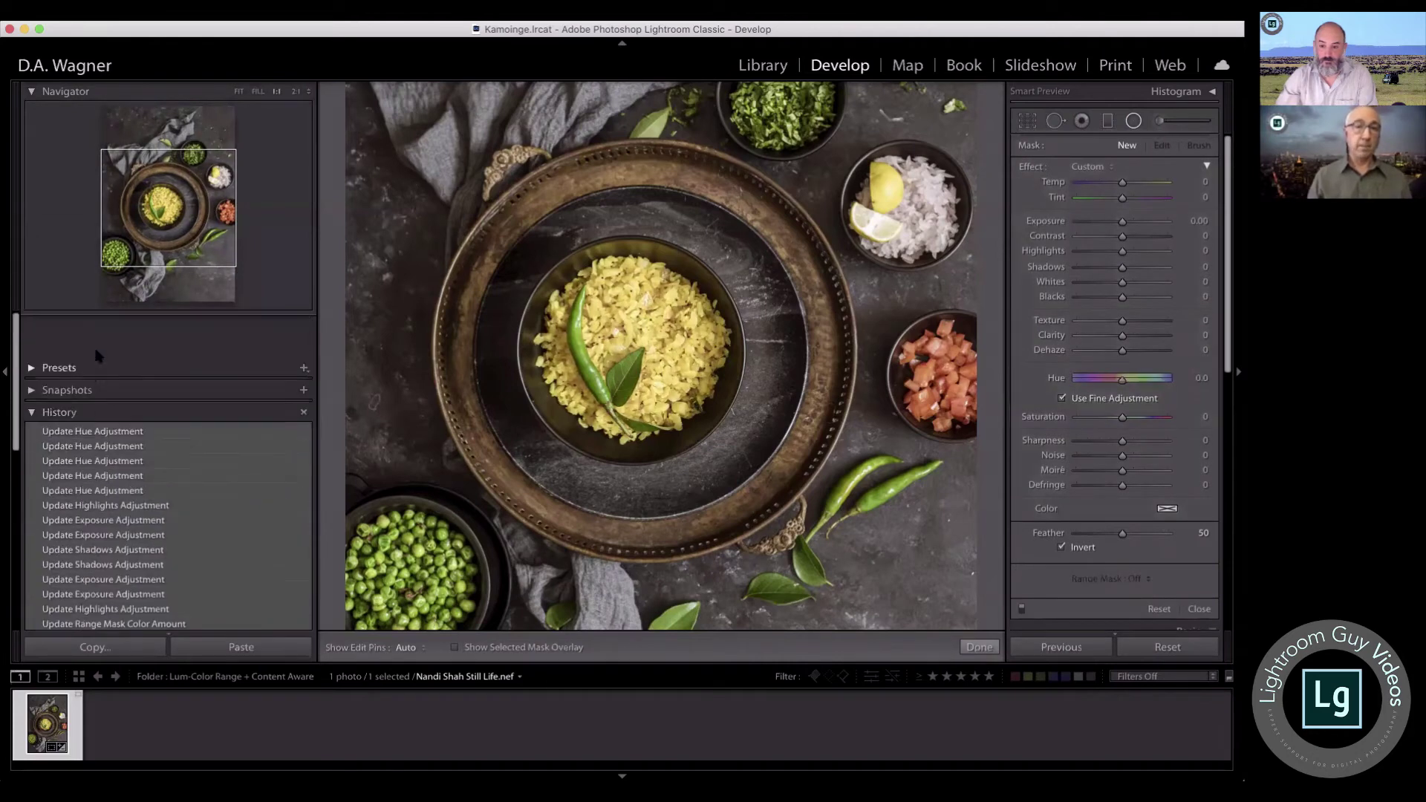
{"action": "left_click", "coordinate": [115, 385]}
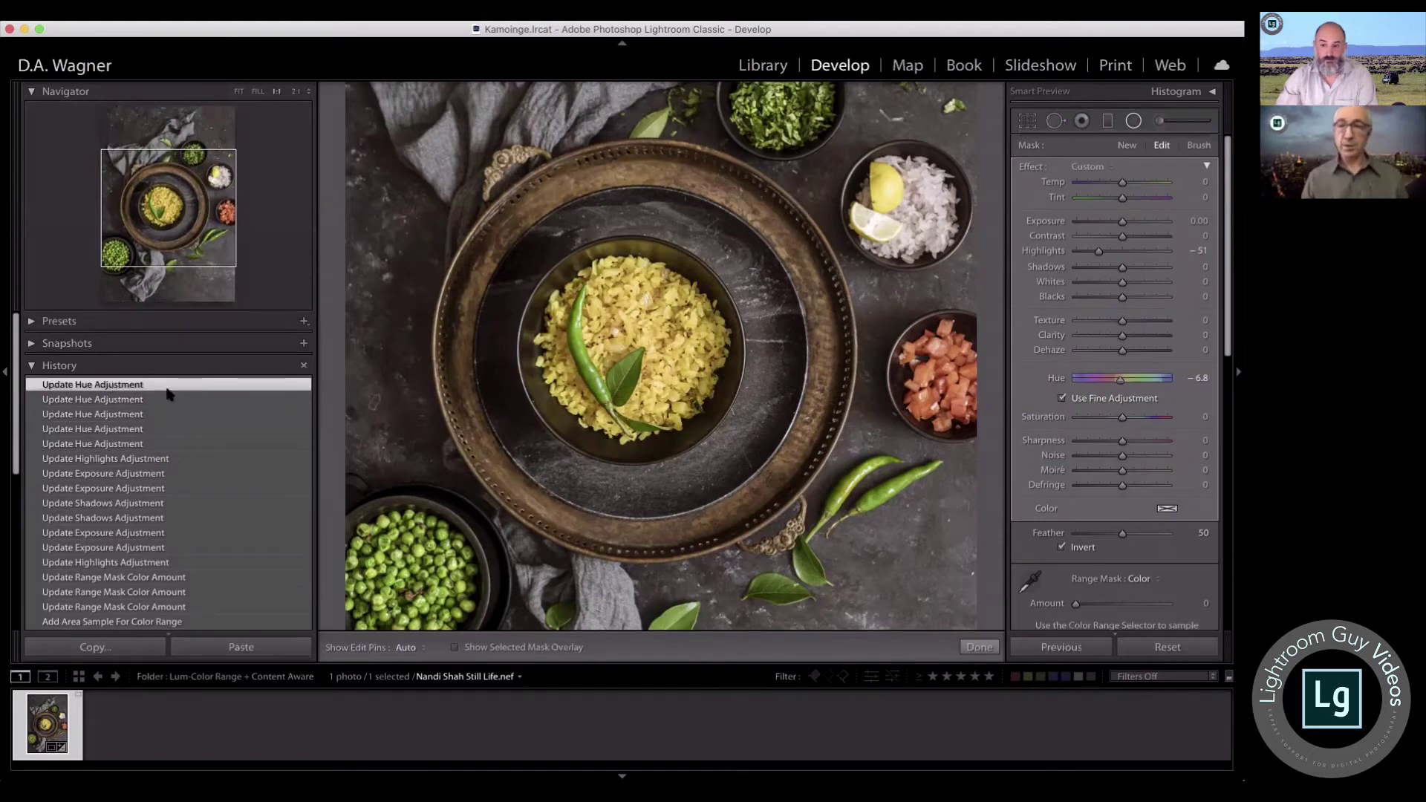
Step: Check the selected mask overlay on the rice, hide it again and finish editing the radial filter
{"action": "mouse_move", "coordinate": [627, 350]}
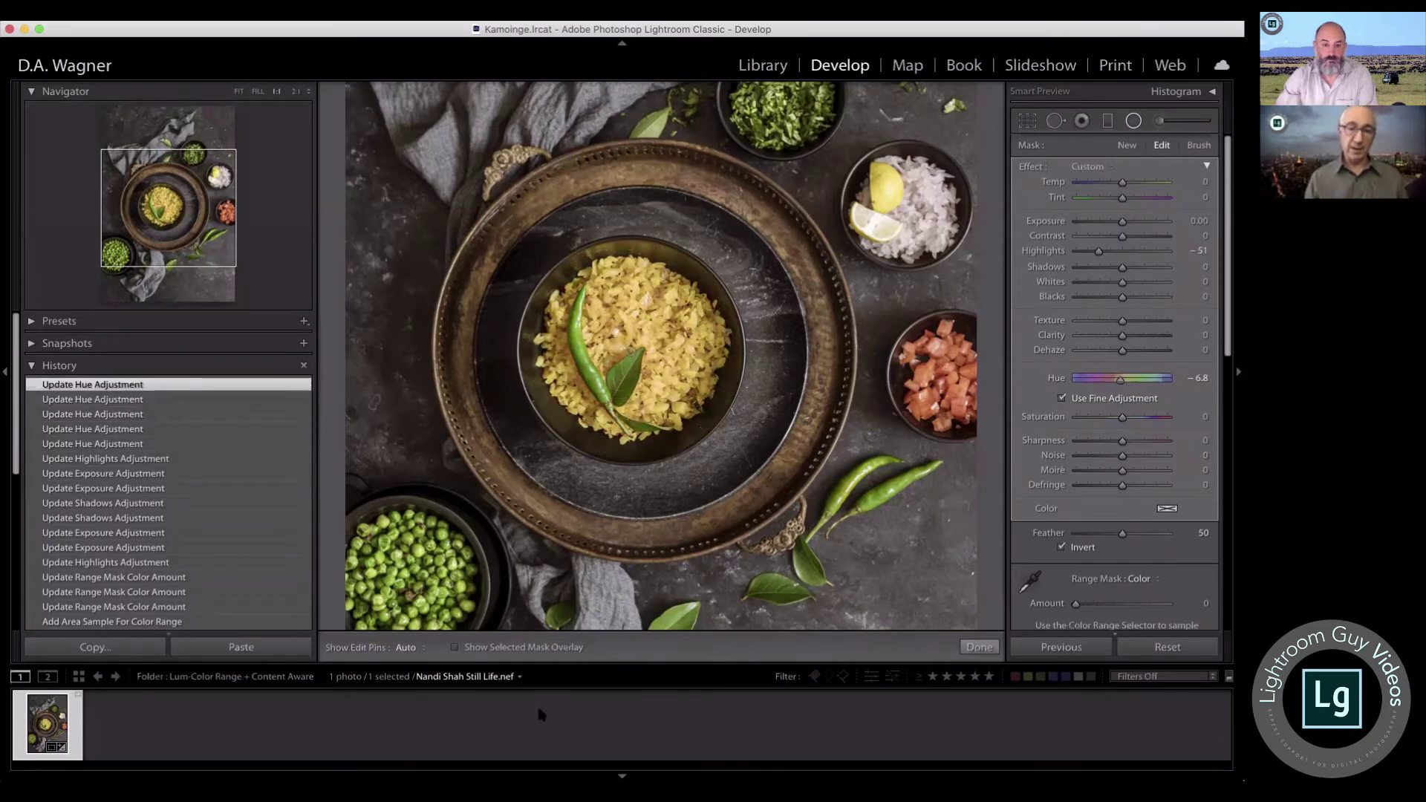
{"action": "left_click", "coordinate": [455, 649]}
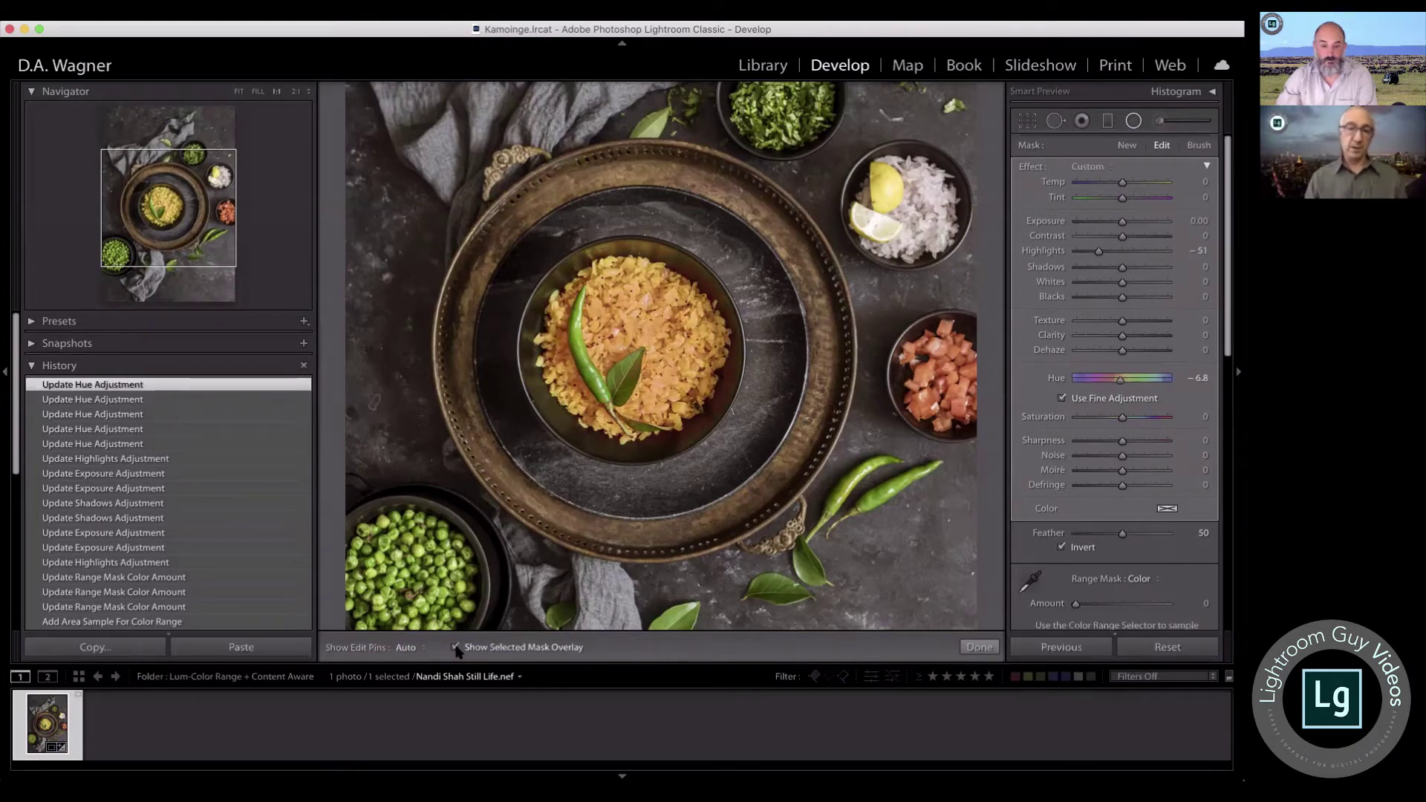
{"action": "left_click", "coordinate": [455, 648]}
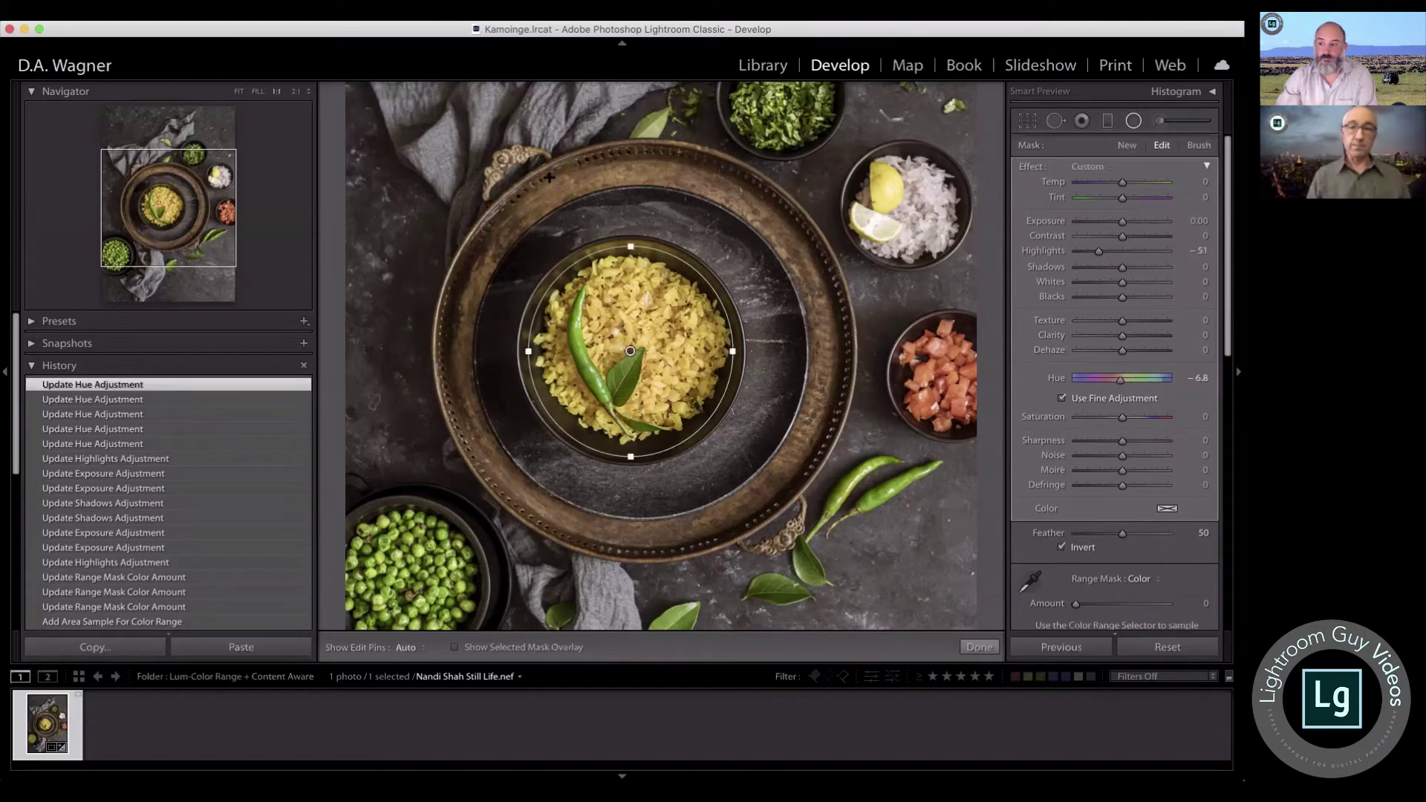
{"action": "left_click", "coordinate": [979, 647]}
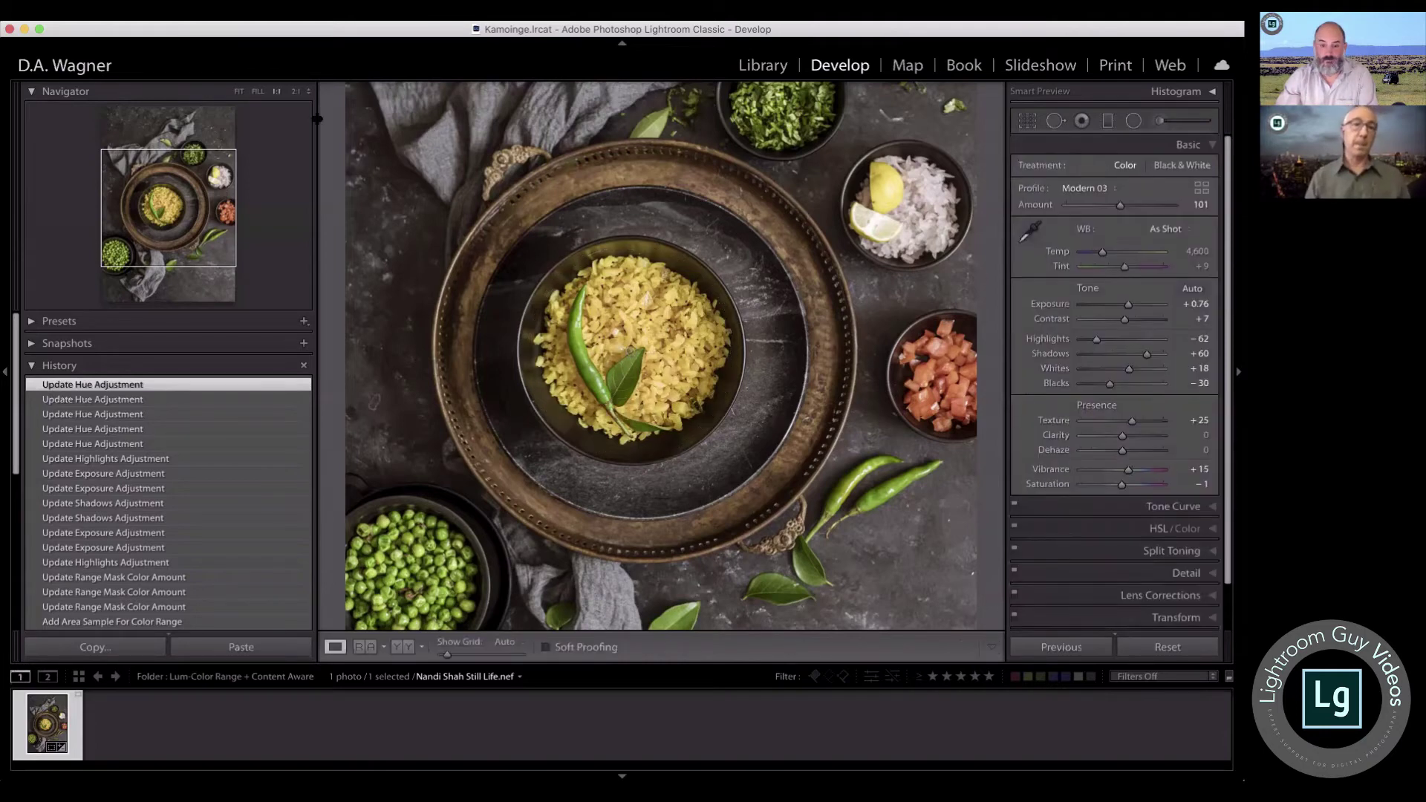
Step: Fit the whole photo in view, compare its before and after versions, and zoom in around the white rice bowl
{"action": "left_click", "coordinate": [238, 92]}
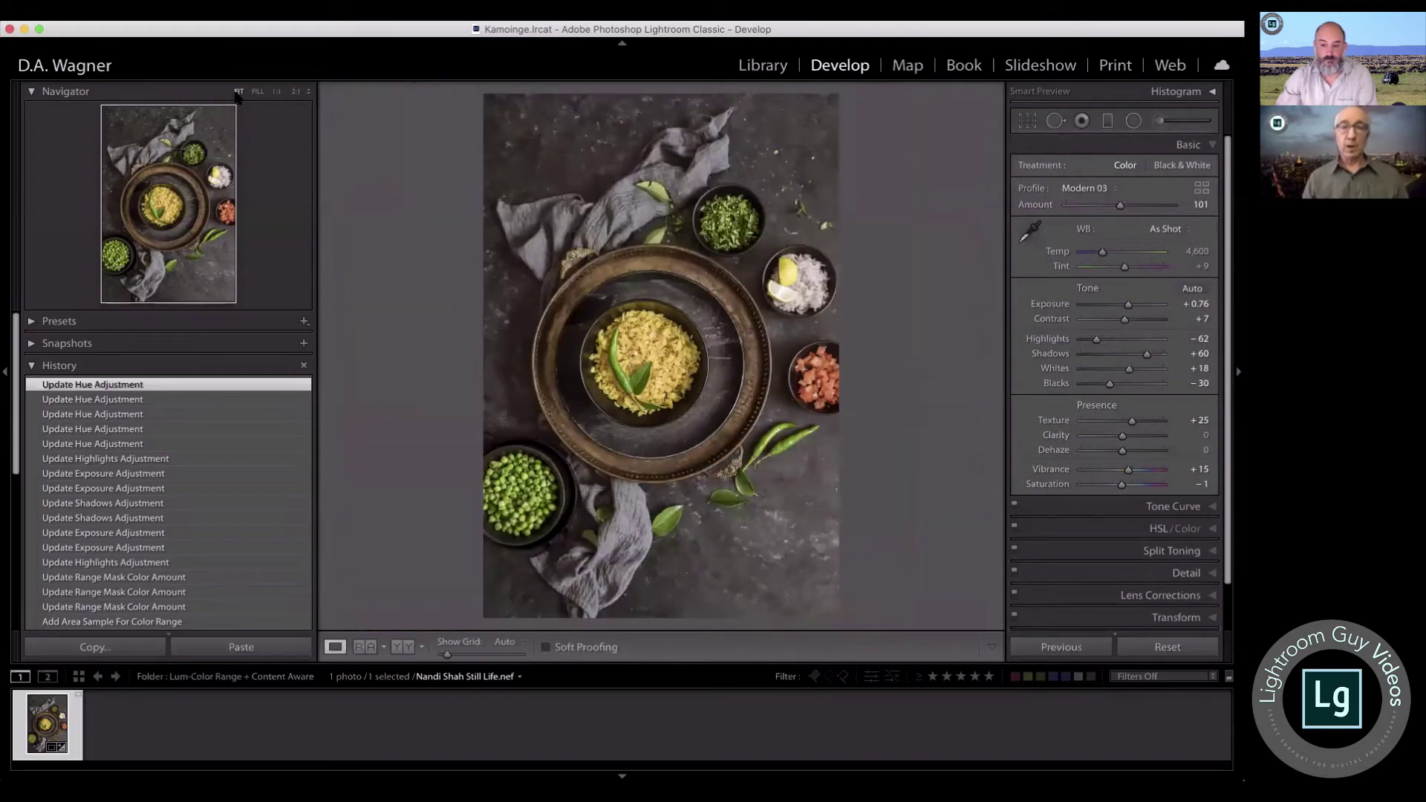
{"action": "key", "text": "backslash"}
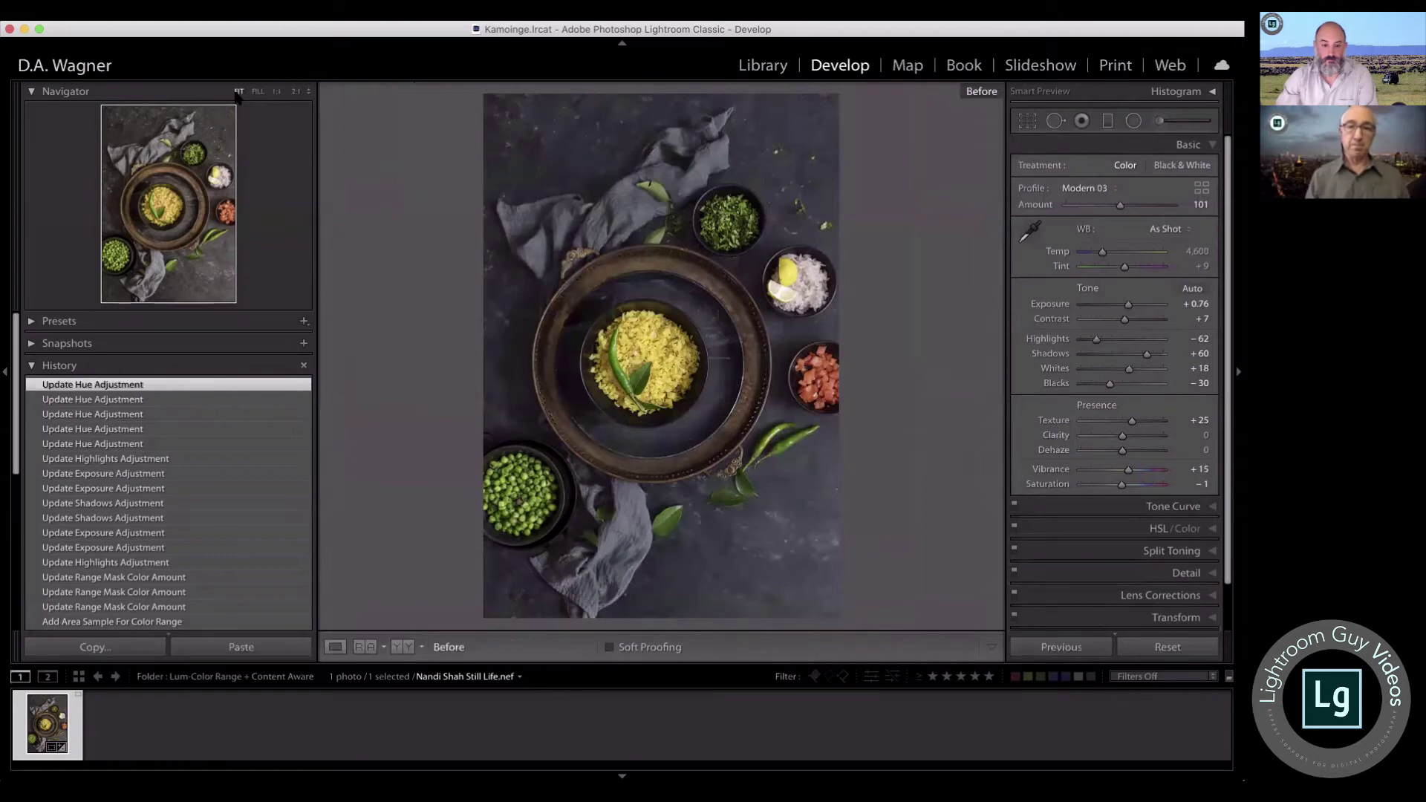
{"action": "key", "text": "backslash"}
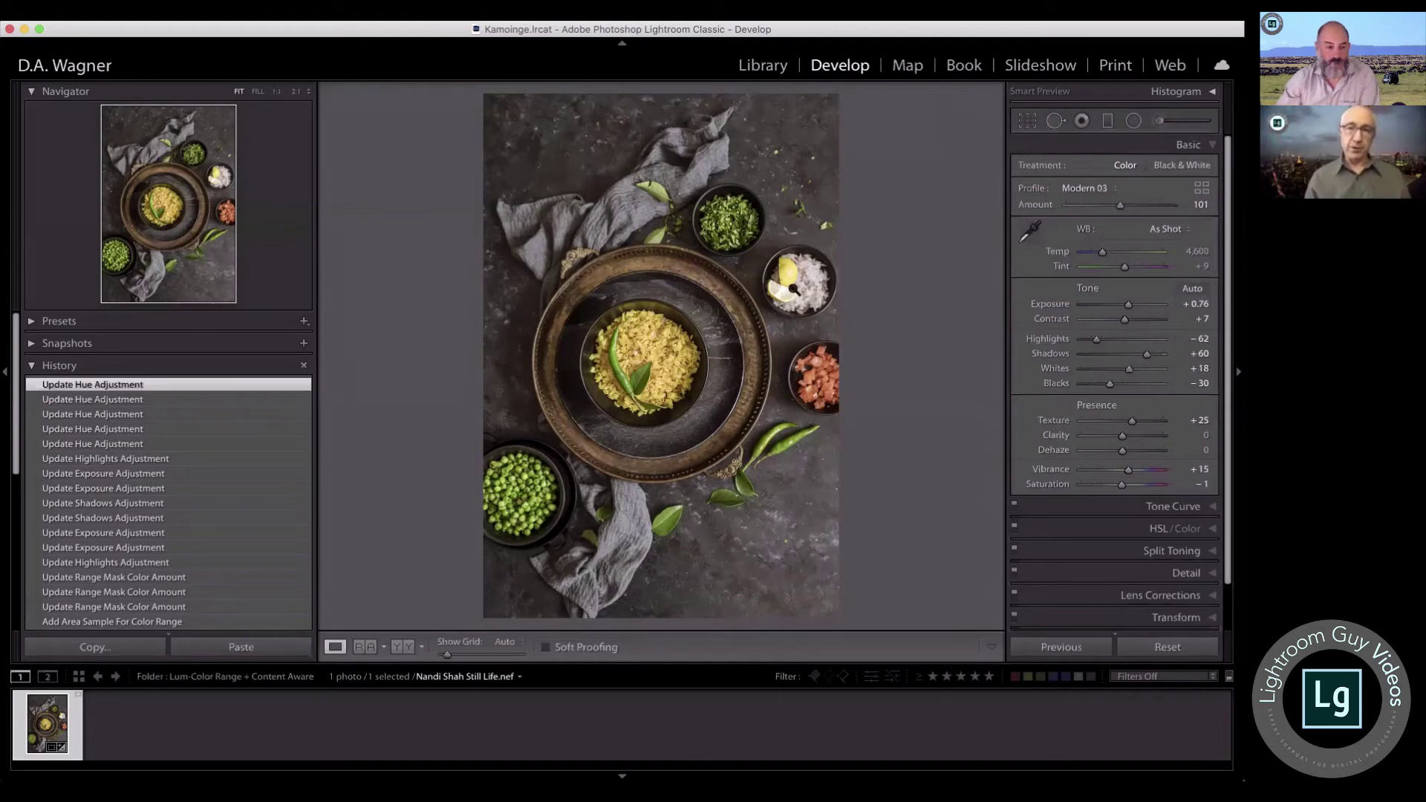
{"action": "left_click", "coordinate": [804, 283]}
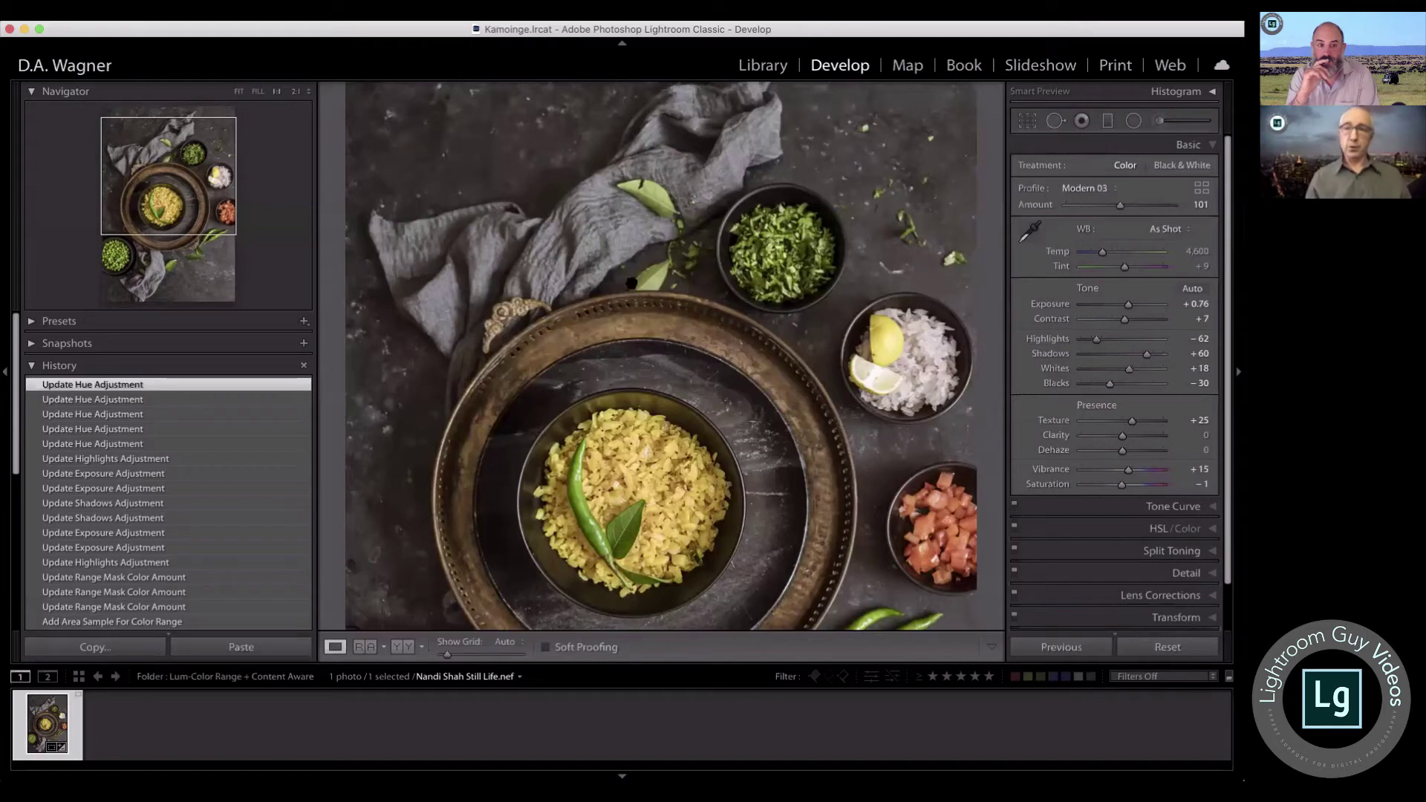
Step: Zoom in on the white rice bowl, fit a circular radial filter to its rim and adjust the filter's position slightly
{"action": "scroll", "coordinate": [699, 338], "scroll_direction": "down", "scroll_amount": 2}
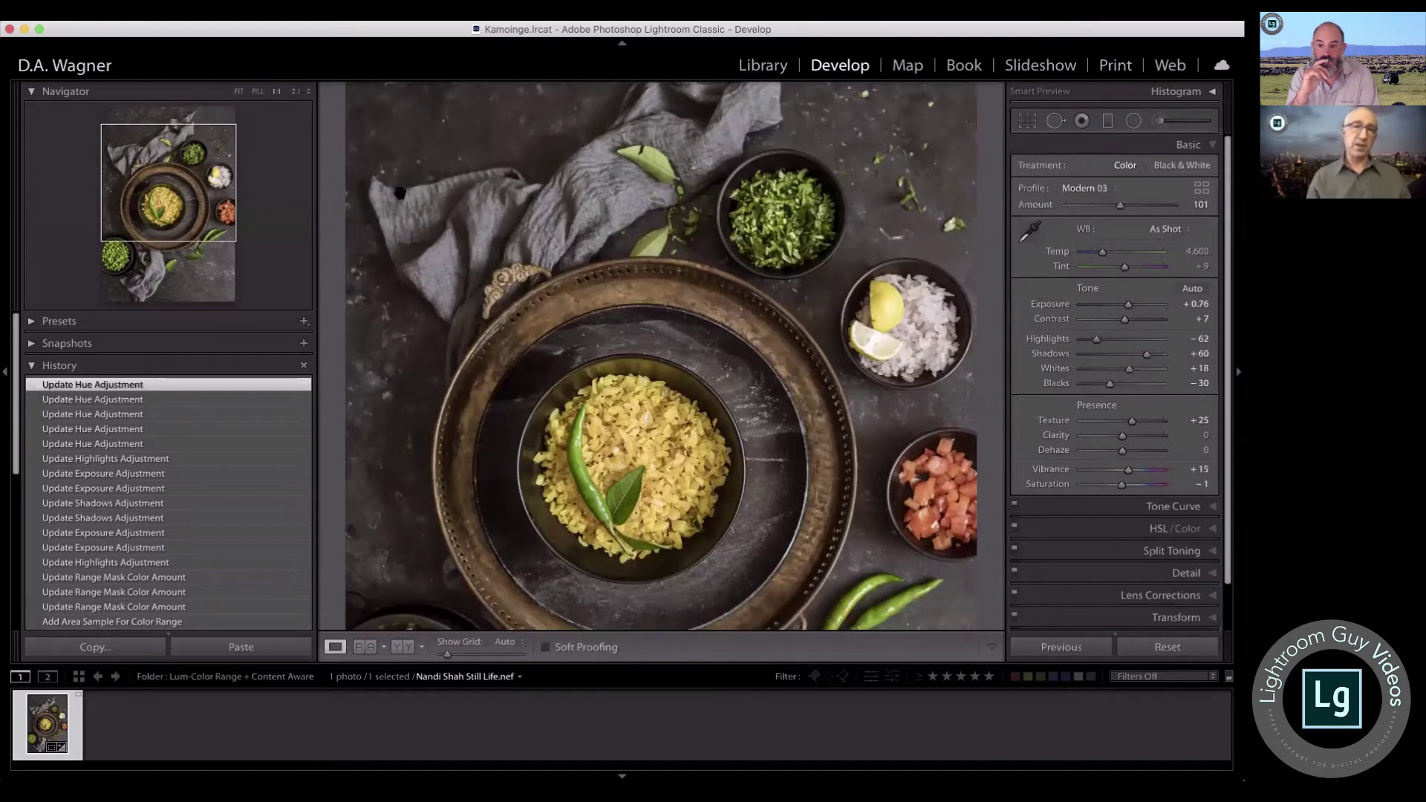
{"action": "left_click", "coordinate": [295, 92]}
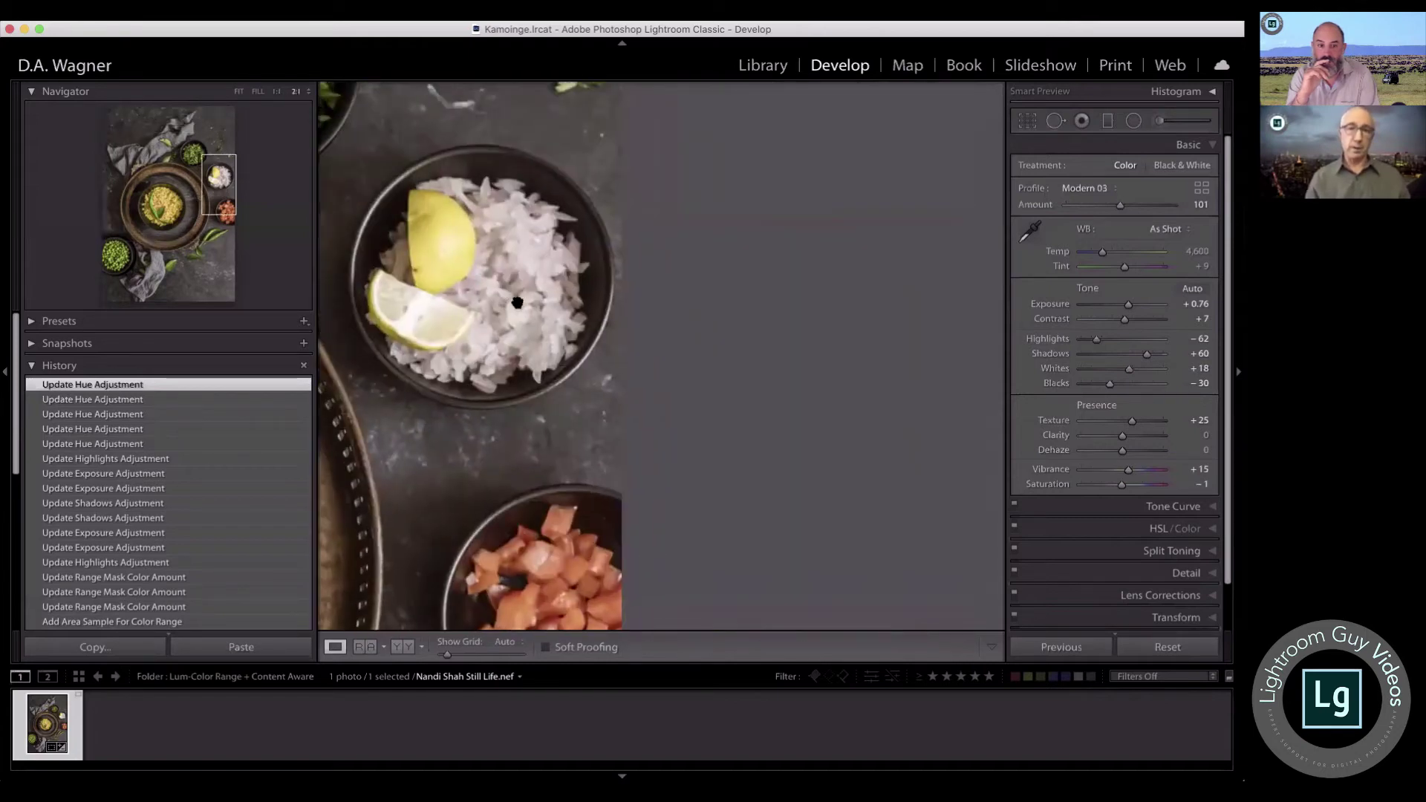
{"action": "left_click_drag", "start_coordinate": [454, 245], "coordinate": [821, 326]}
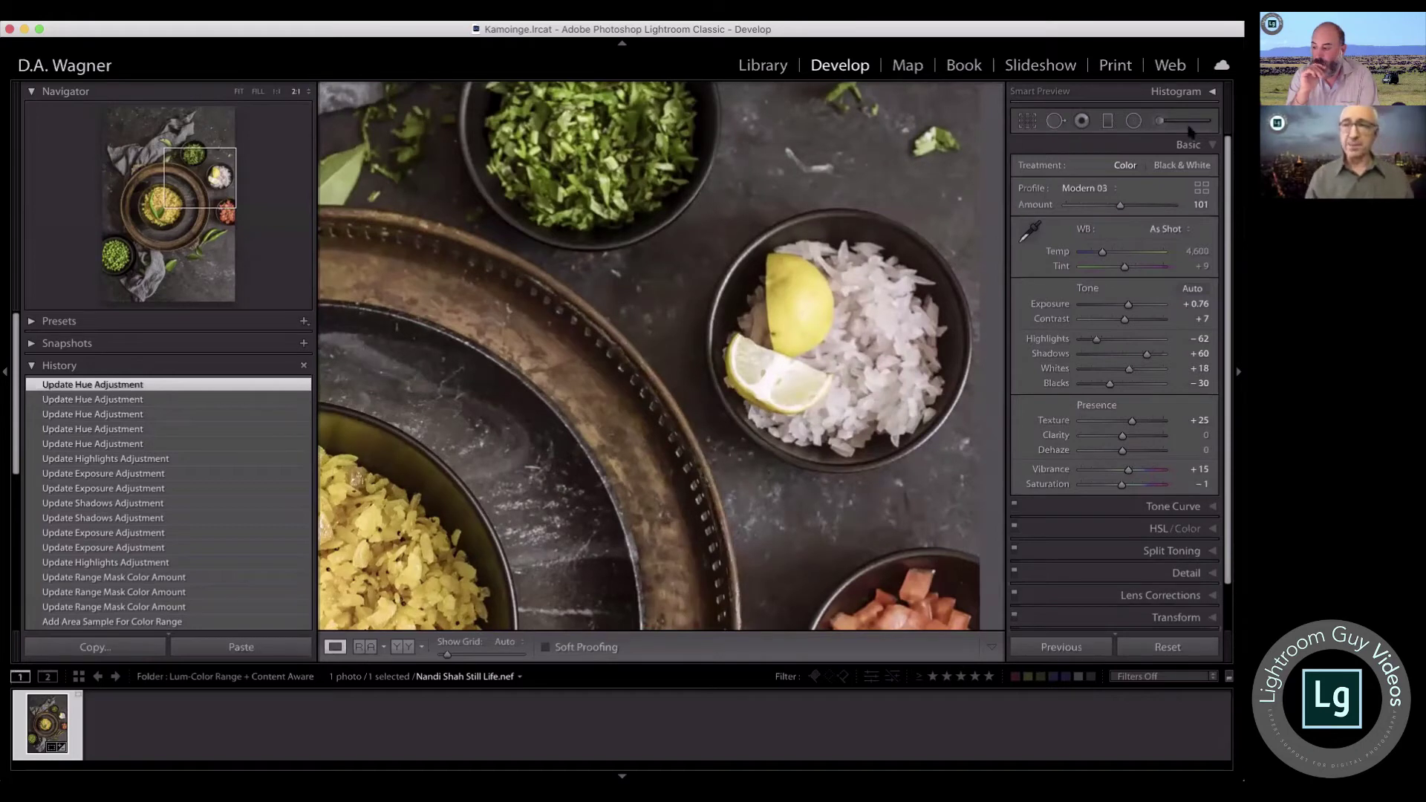
{"action": "left_click", "coordinate": [1137, 121]}
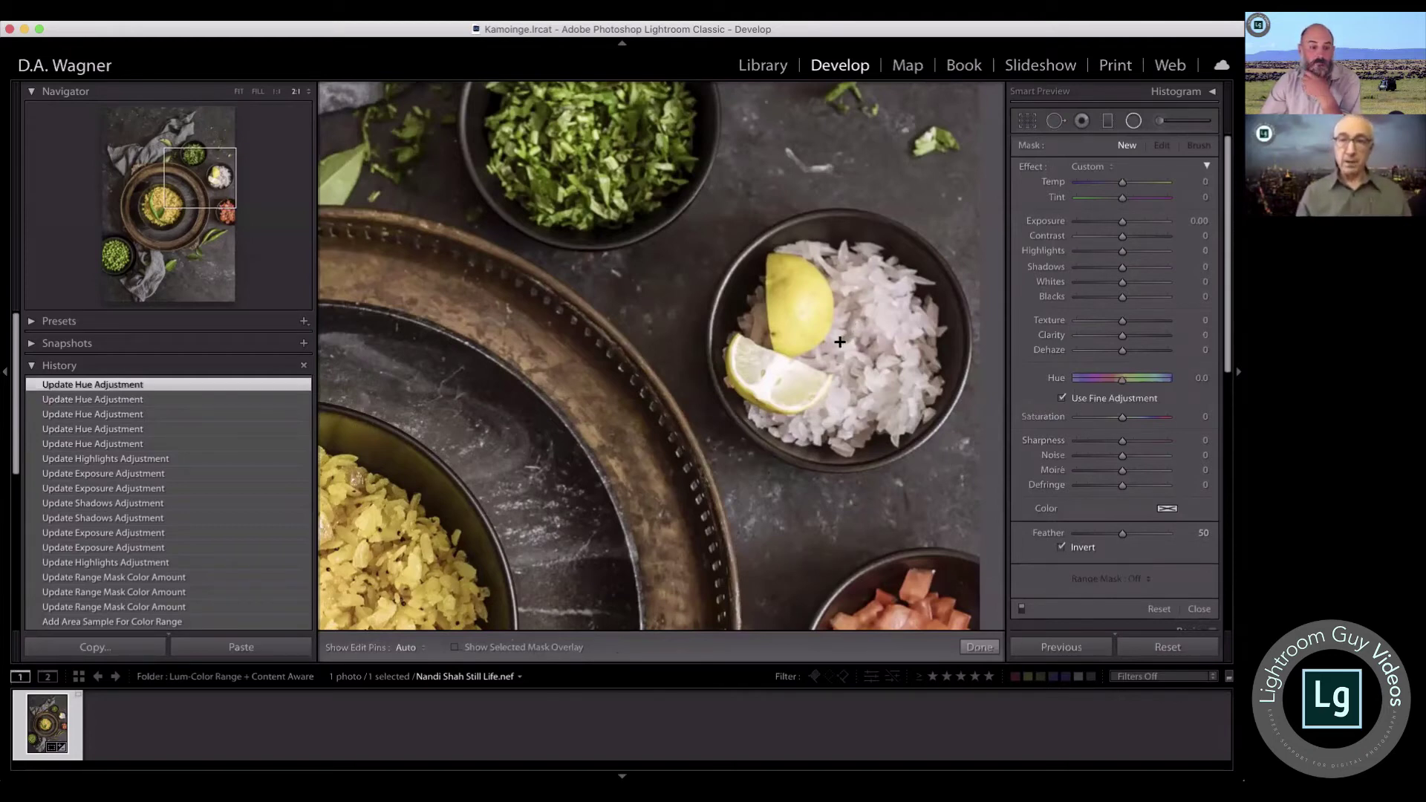
{"action": "left_click_drag", "start_coordinate": [839, 342], "coordinate": [707, 217]}
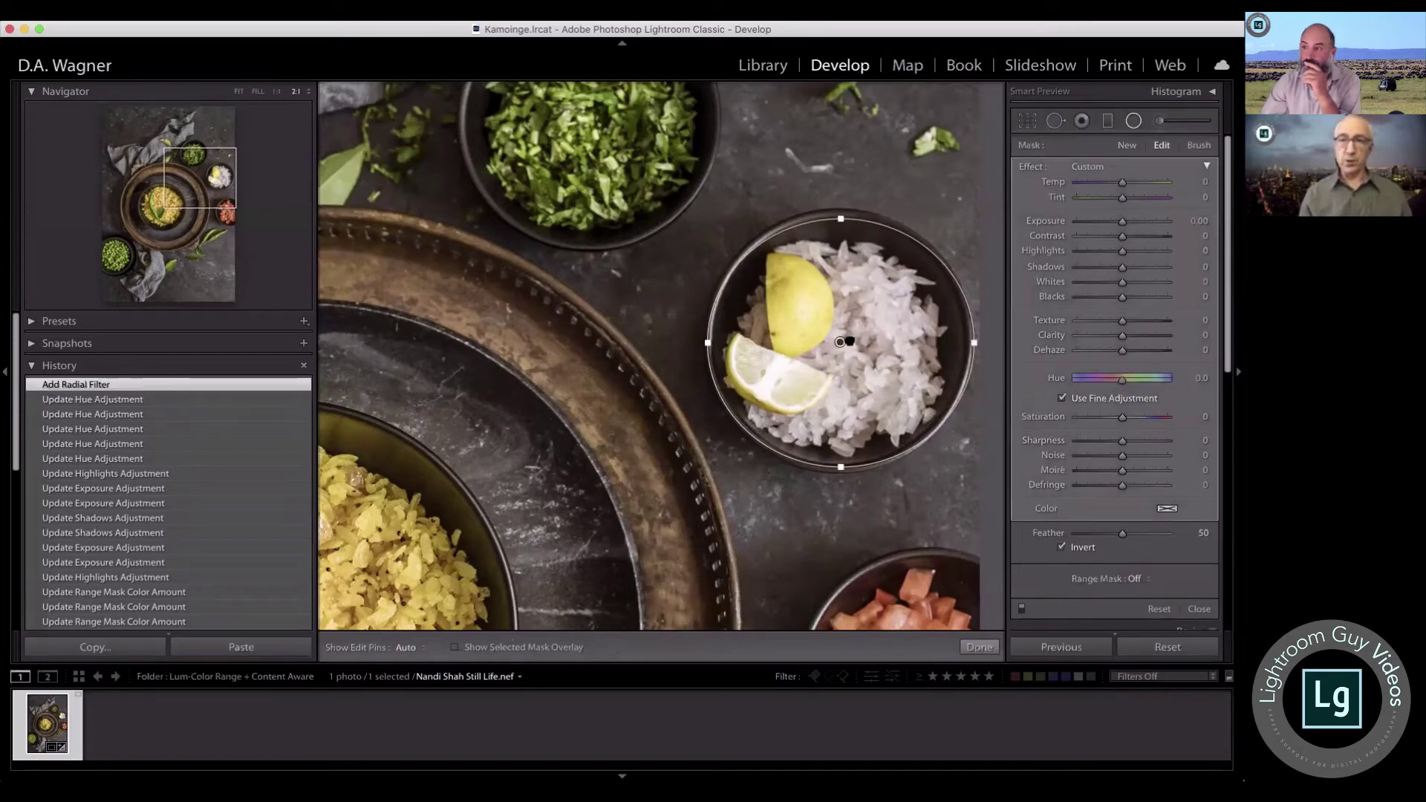
{"action": "key", "text": "h"}
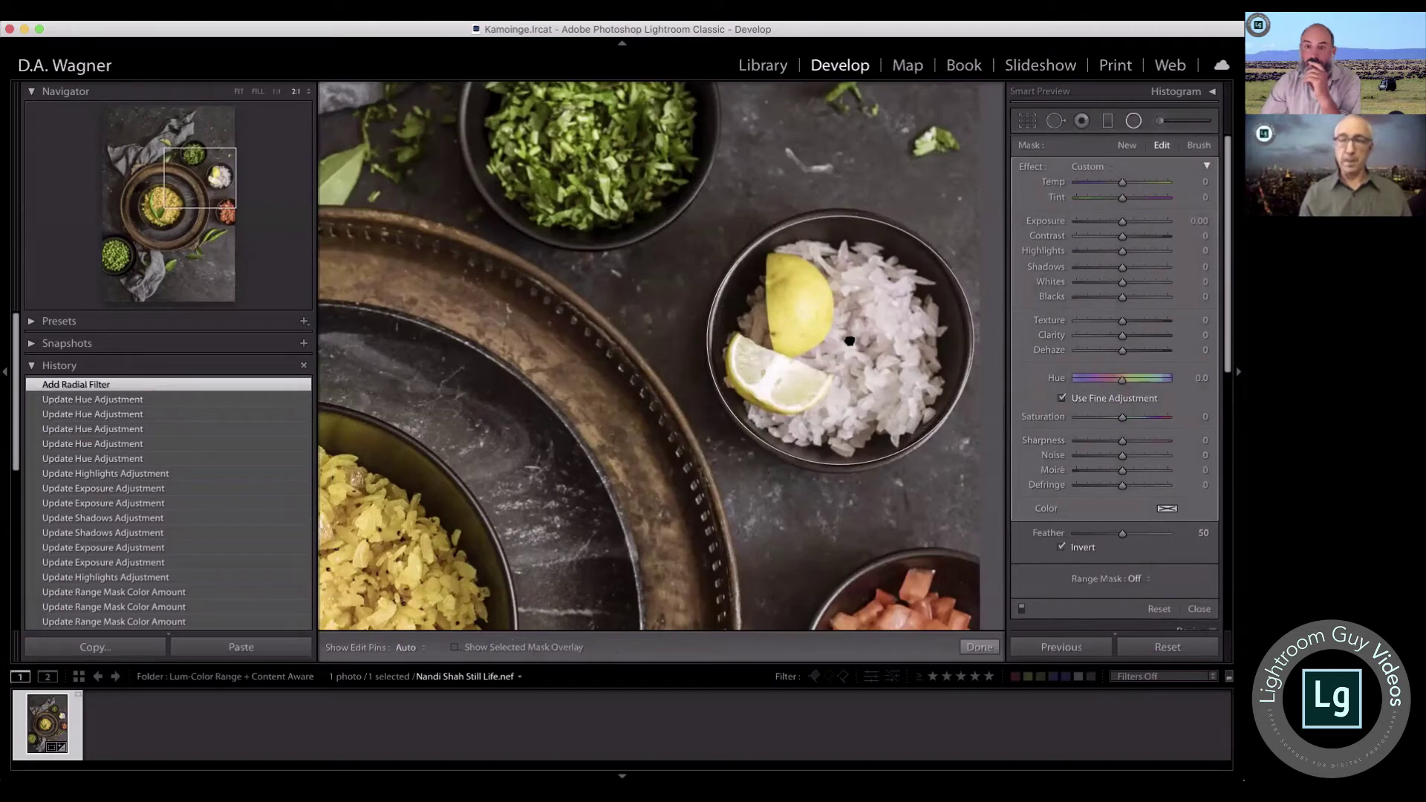
{"action": "left_click", "coordinate": [846, 341]}
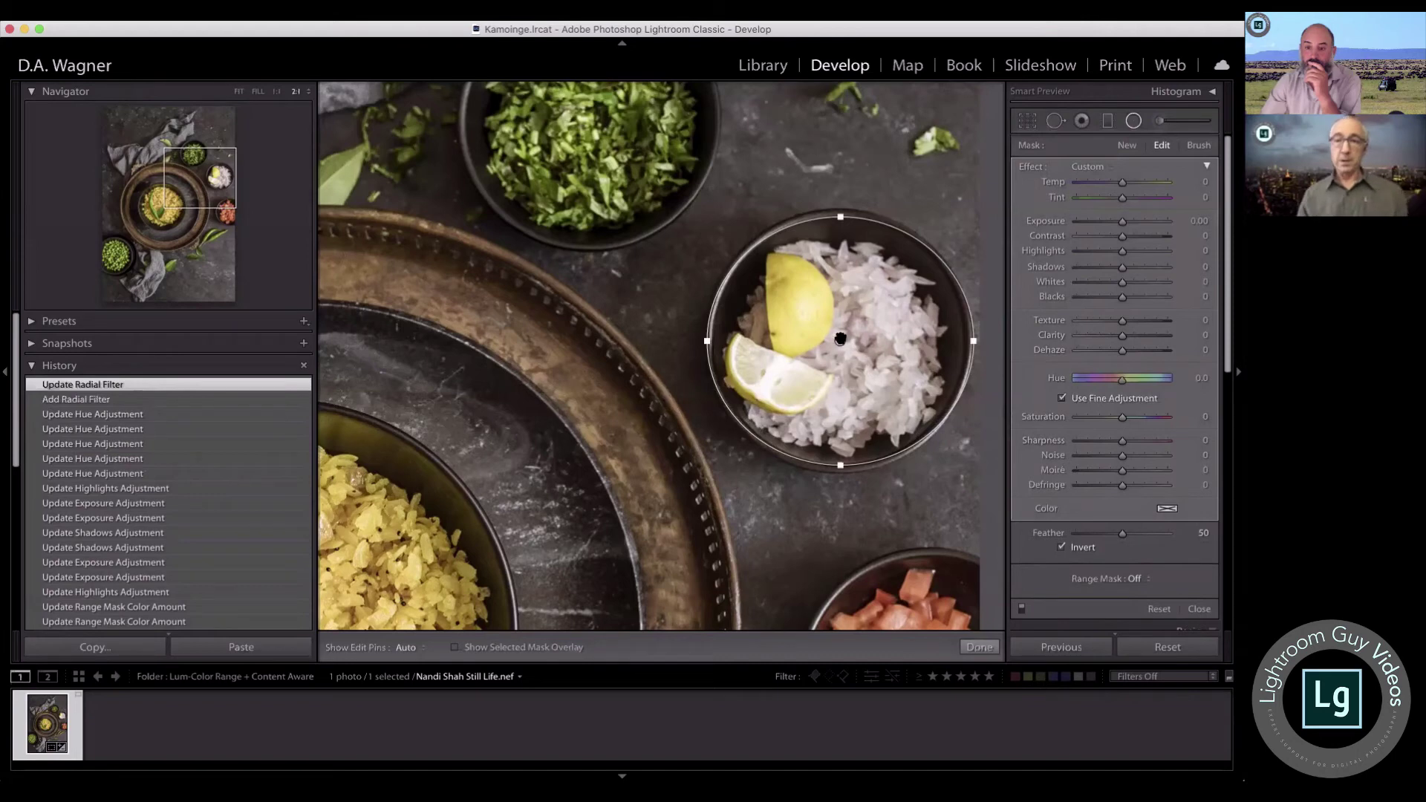
Step: Show the selected mask overlay on the rice bowl and set the radial filter's Feather to 13
{"action": "mouse_move", "coordinate": [840, 339]}
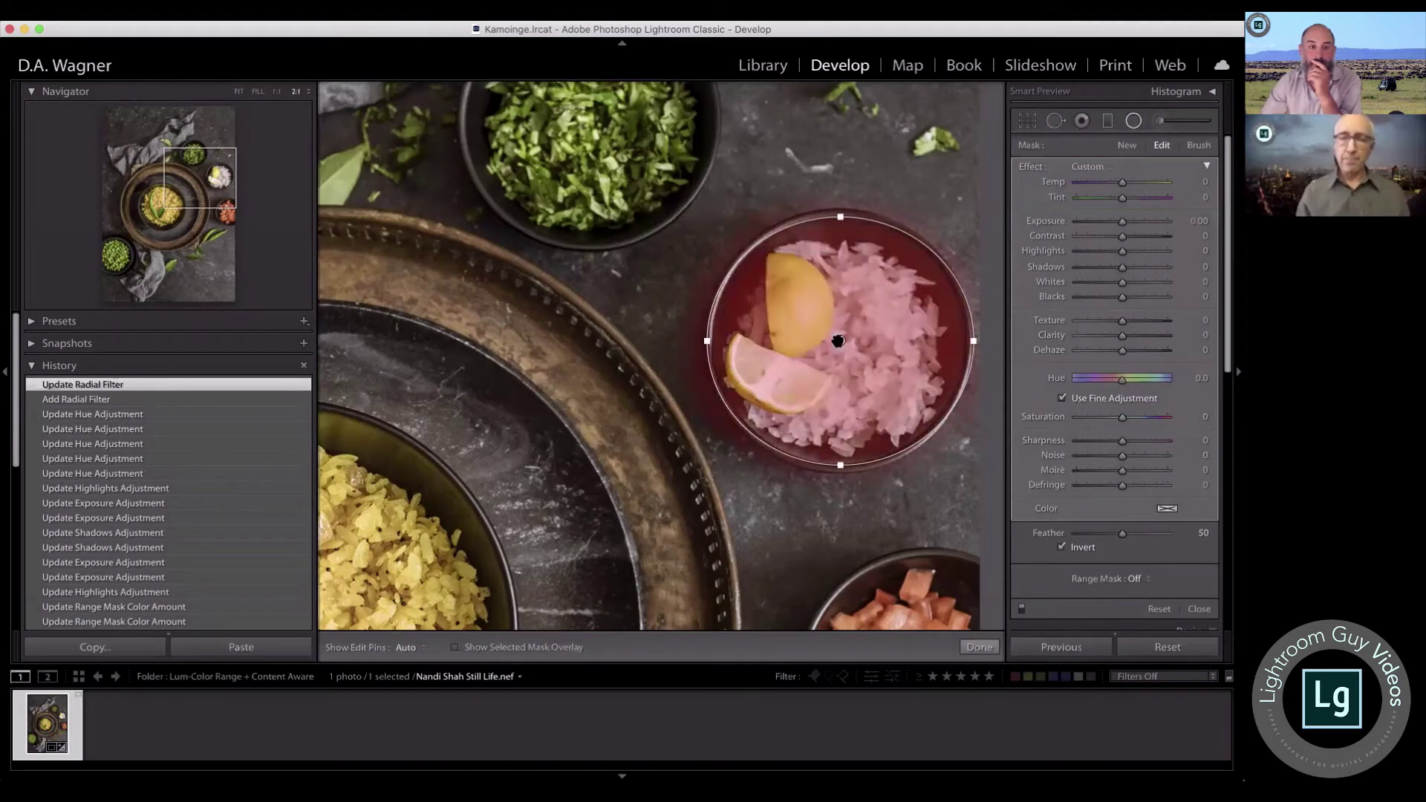
{"action": "left_click", "coordinate": [455, 649]}
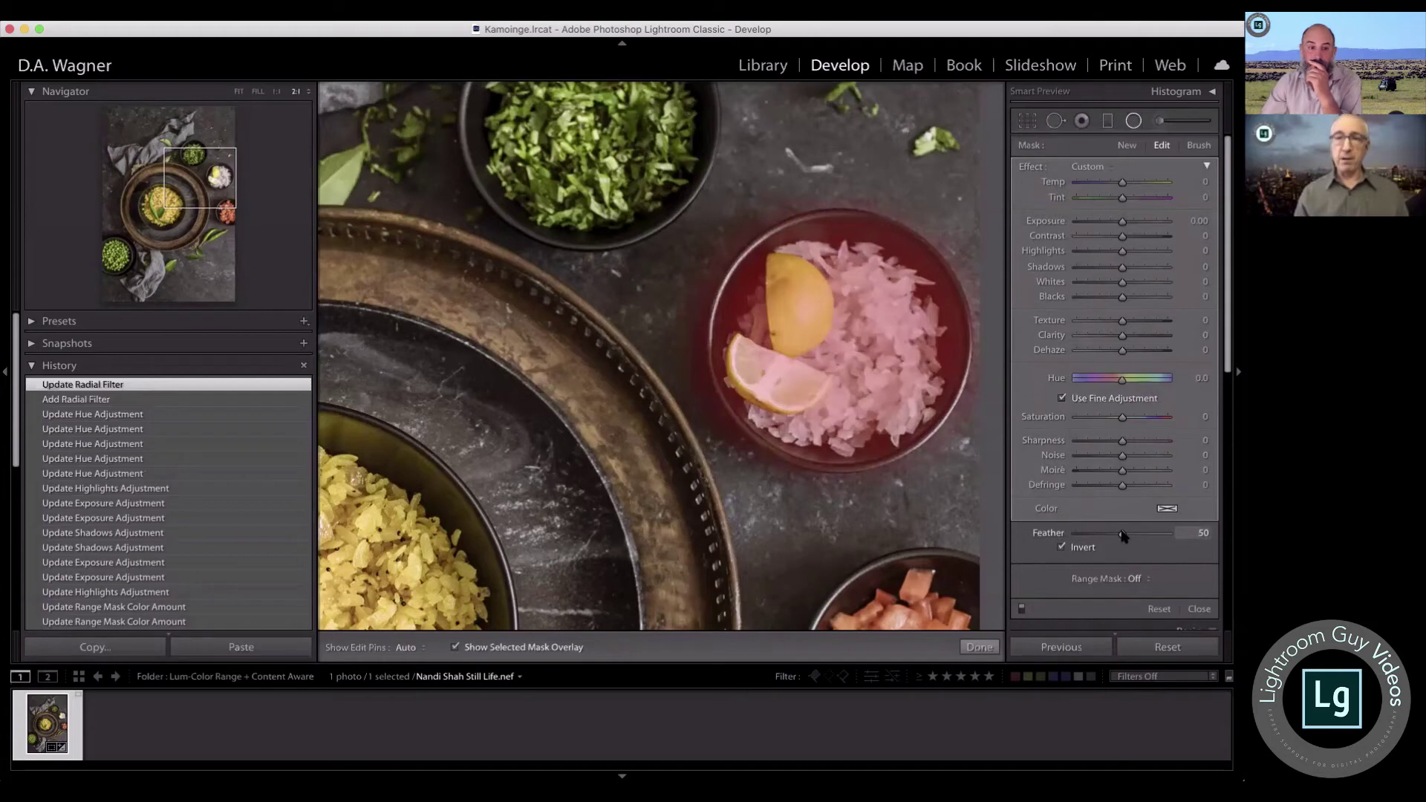
{"action": "left_click_drag", "start_coordinate": [1122, 535], "coordinate": [1029, 530]}
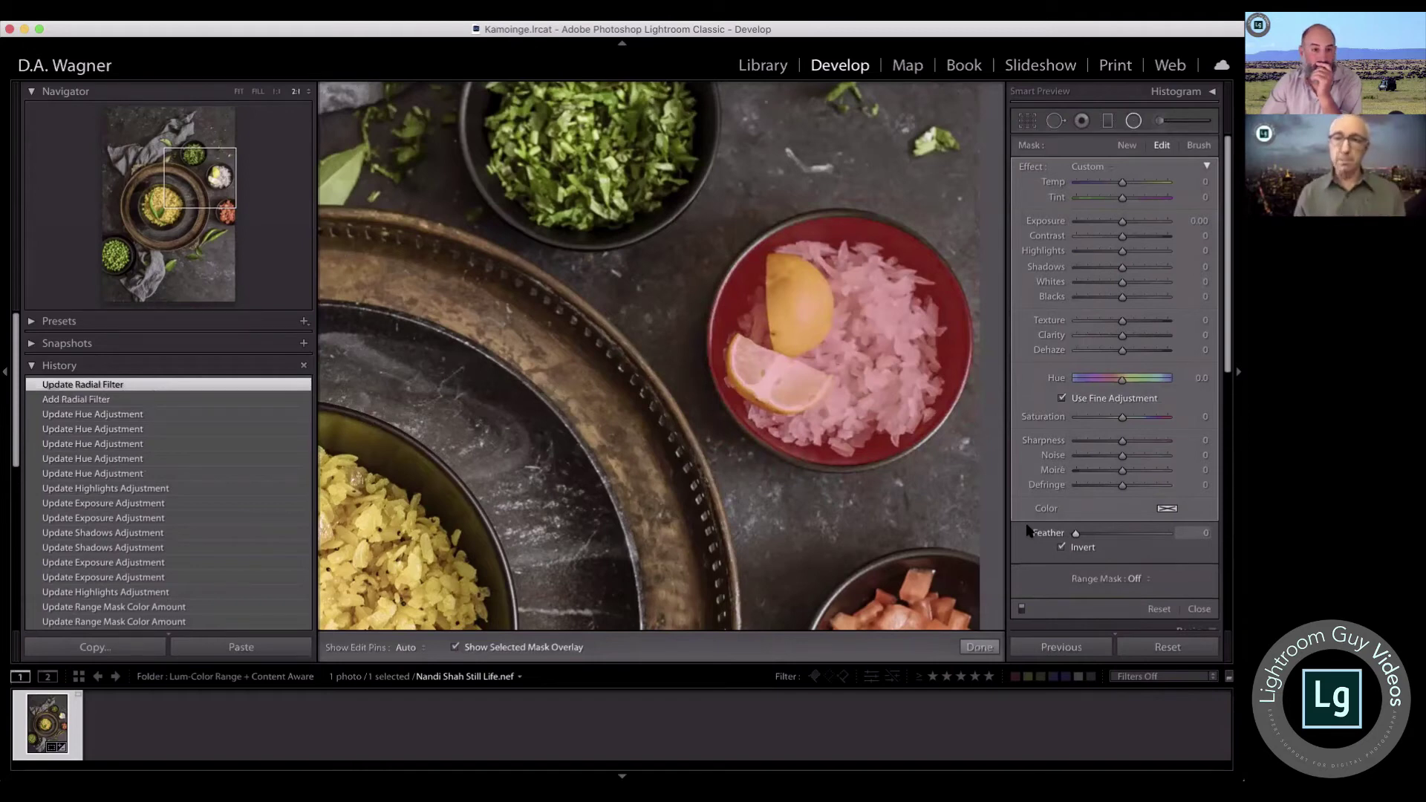
{"action": "left_click_drag", "start_coordinate": [1075, 535], "coordinate": [1089, 536]}
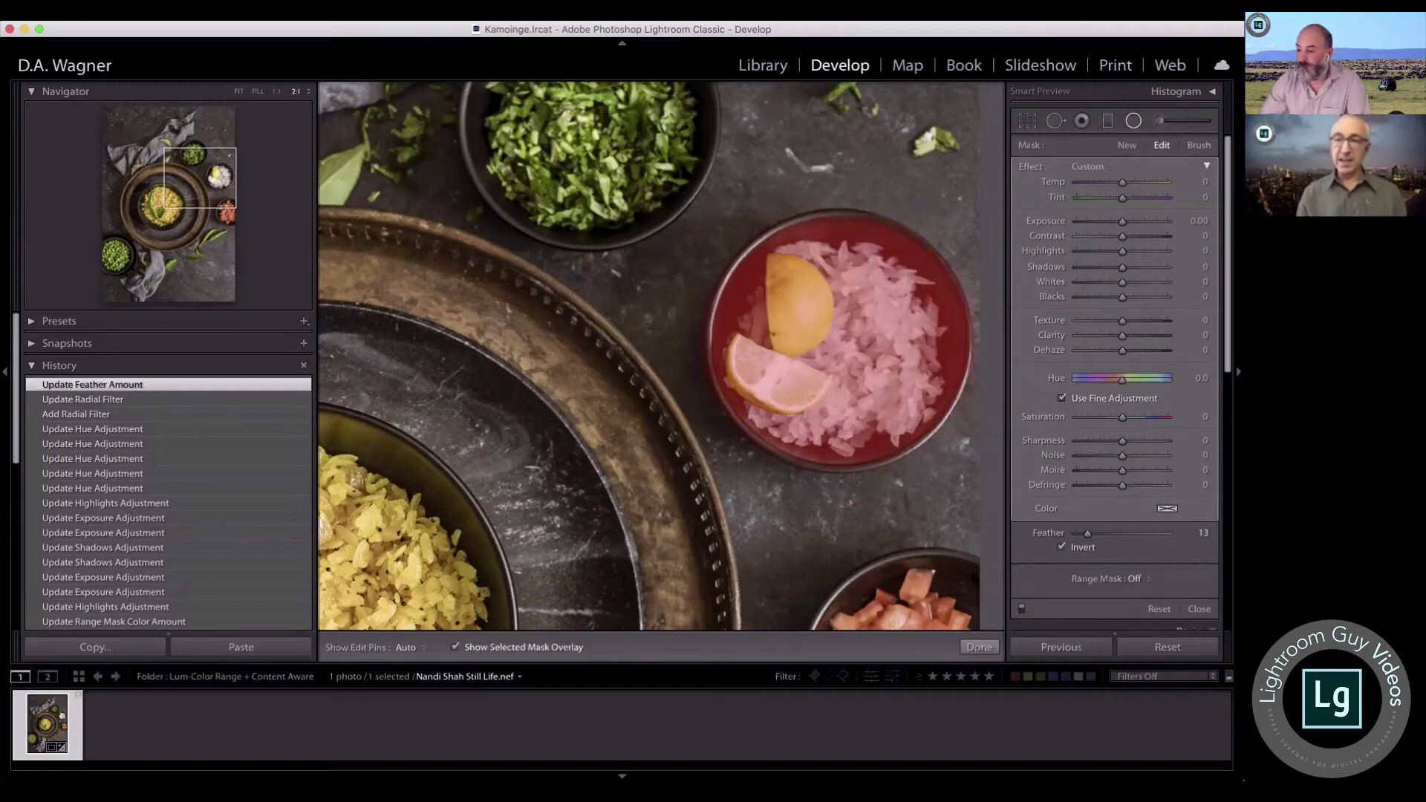
Step: Set the radial filter's range mask to Luminance, hide the selected mask overlay and briefly preview the luminance mask
{"action": "left_click", "coordinate": [1137, 579]}
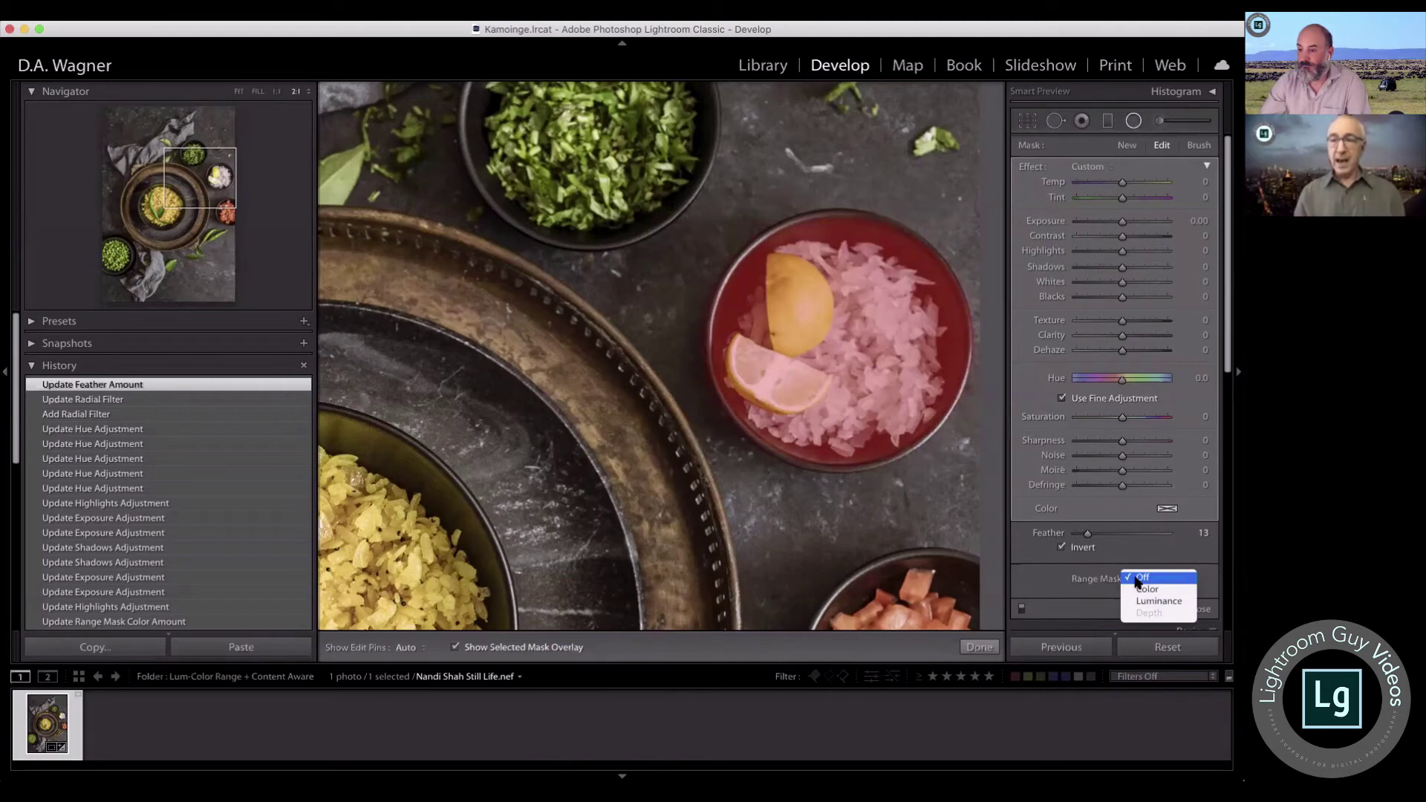
{"action": "left_click", "coordinate": [1160, 603]}
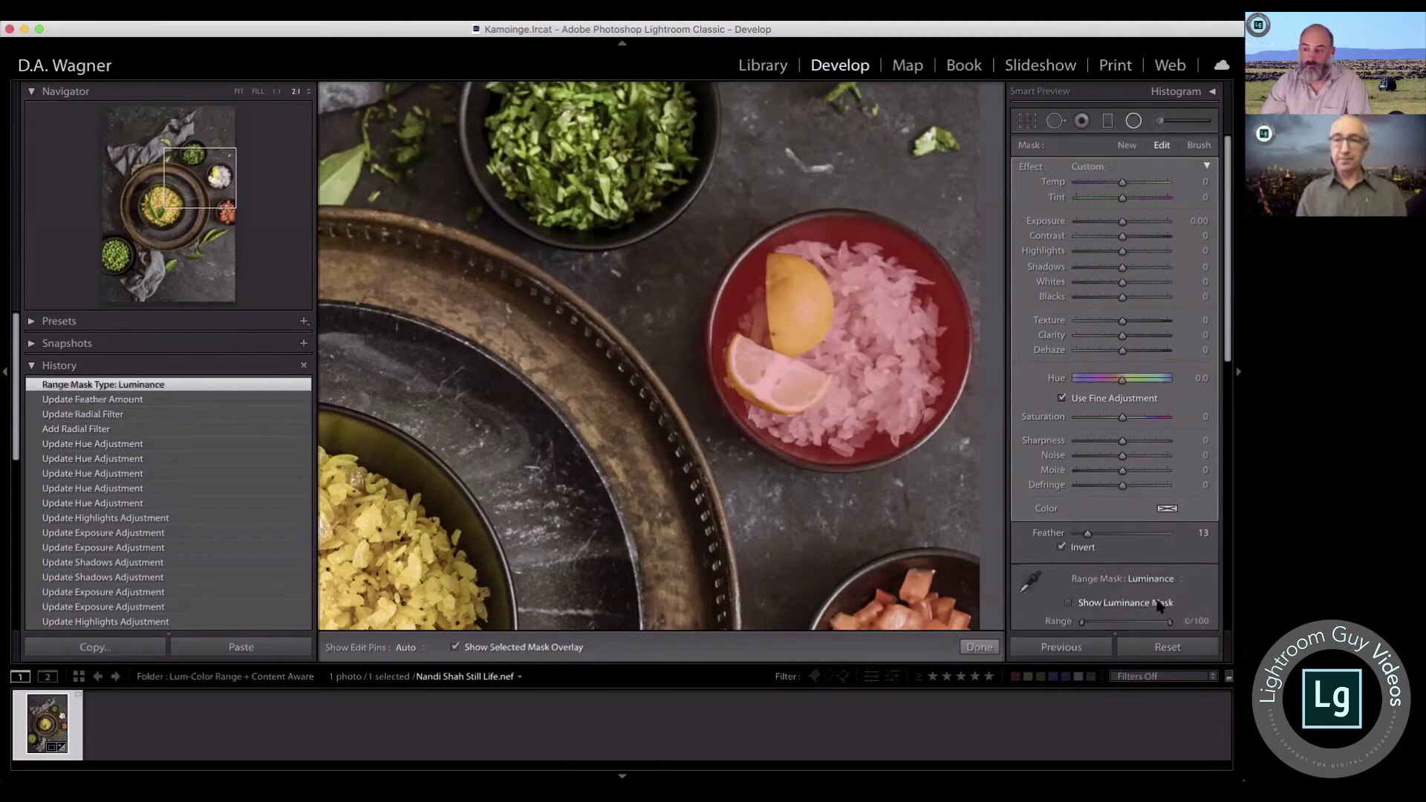
{"action": "scroll", "coordinate": [1160, 605], "scroll_direction": "down", "scroll_amount": 5}
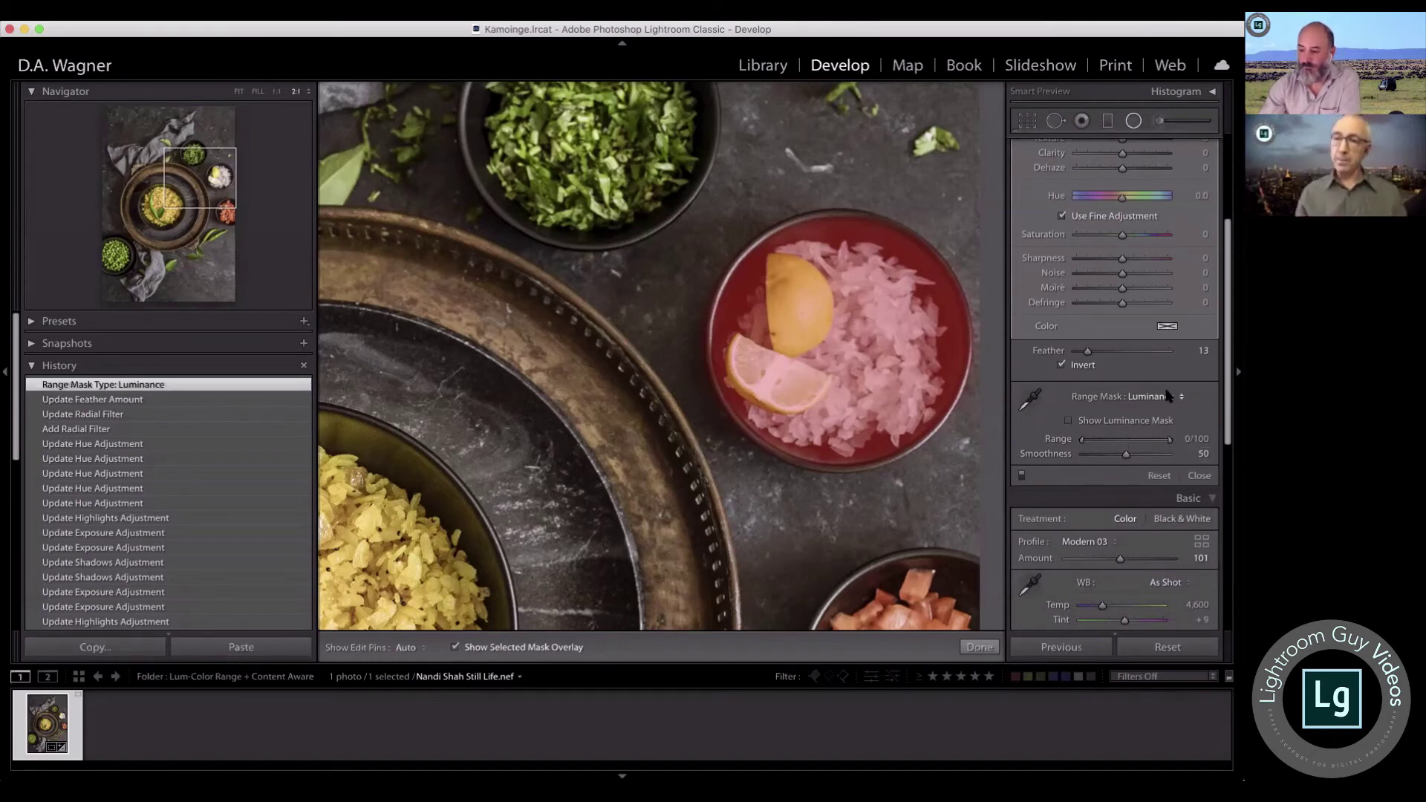
{"action": "left_click", "coordinate": [454, 648]}
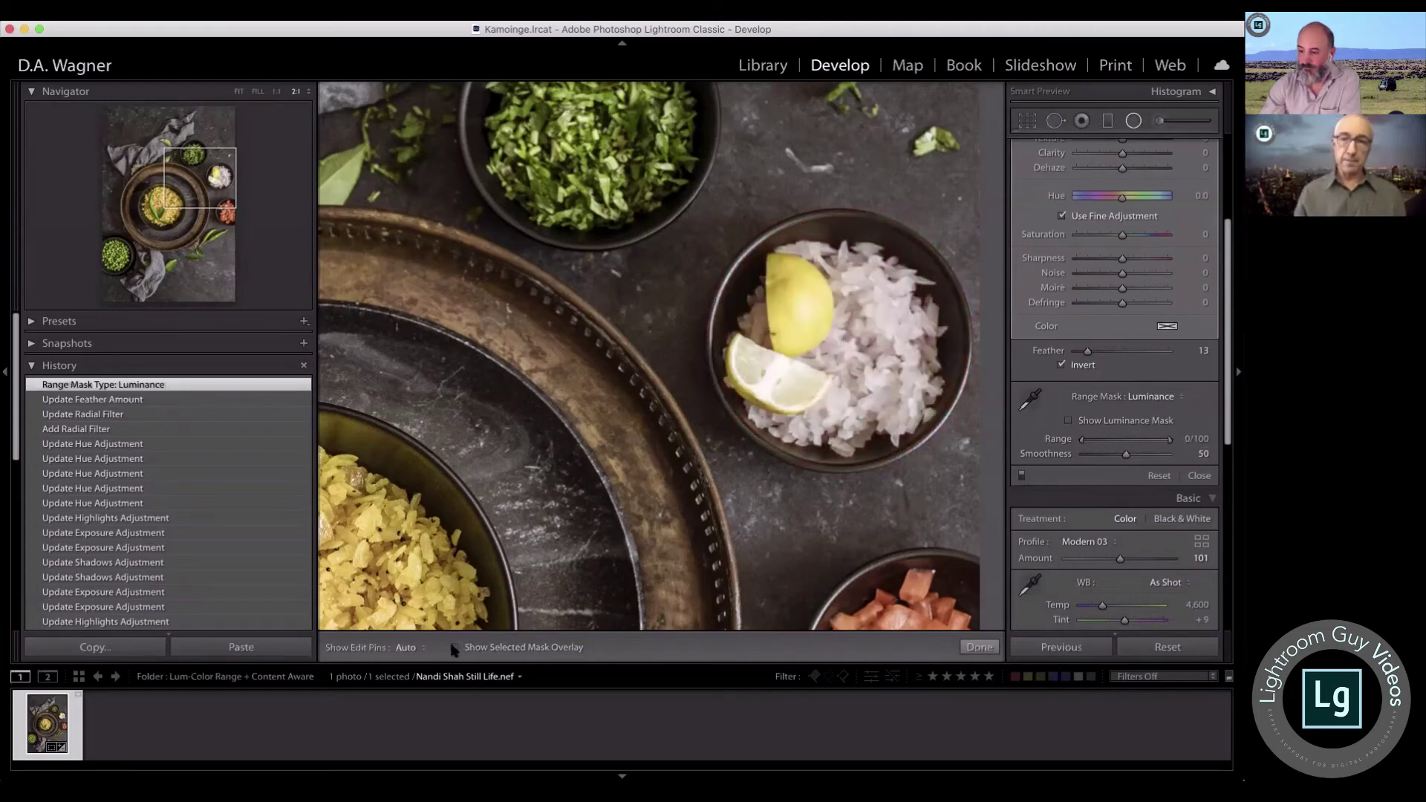
{"action": "left_click", "coordinate": [1069, 421]}
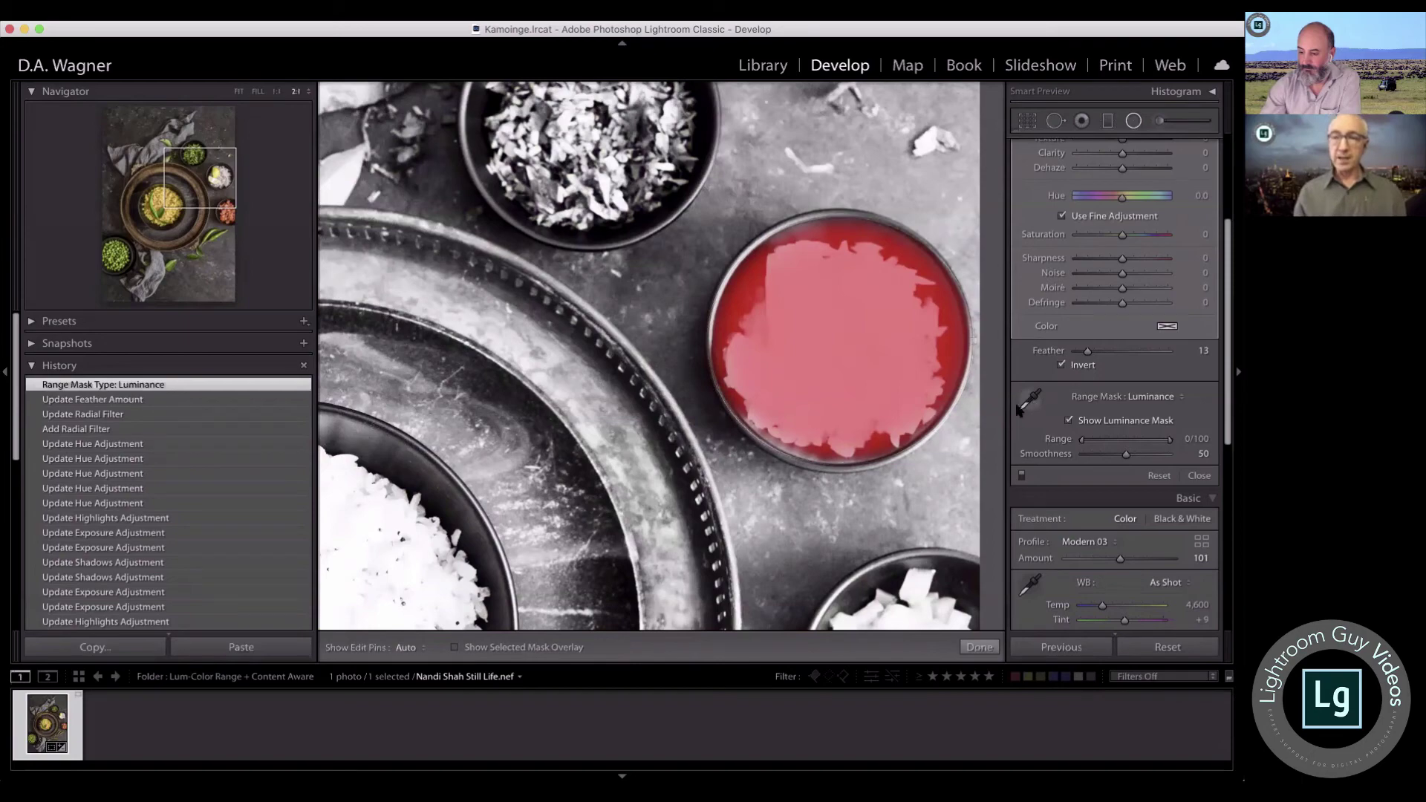
{"action": "left_click", "coordinate": [1070, 421]}
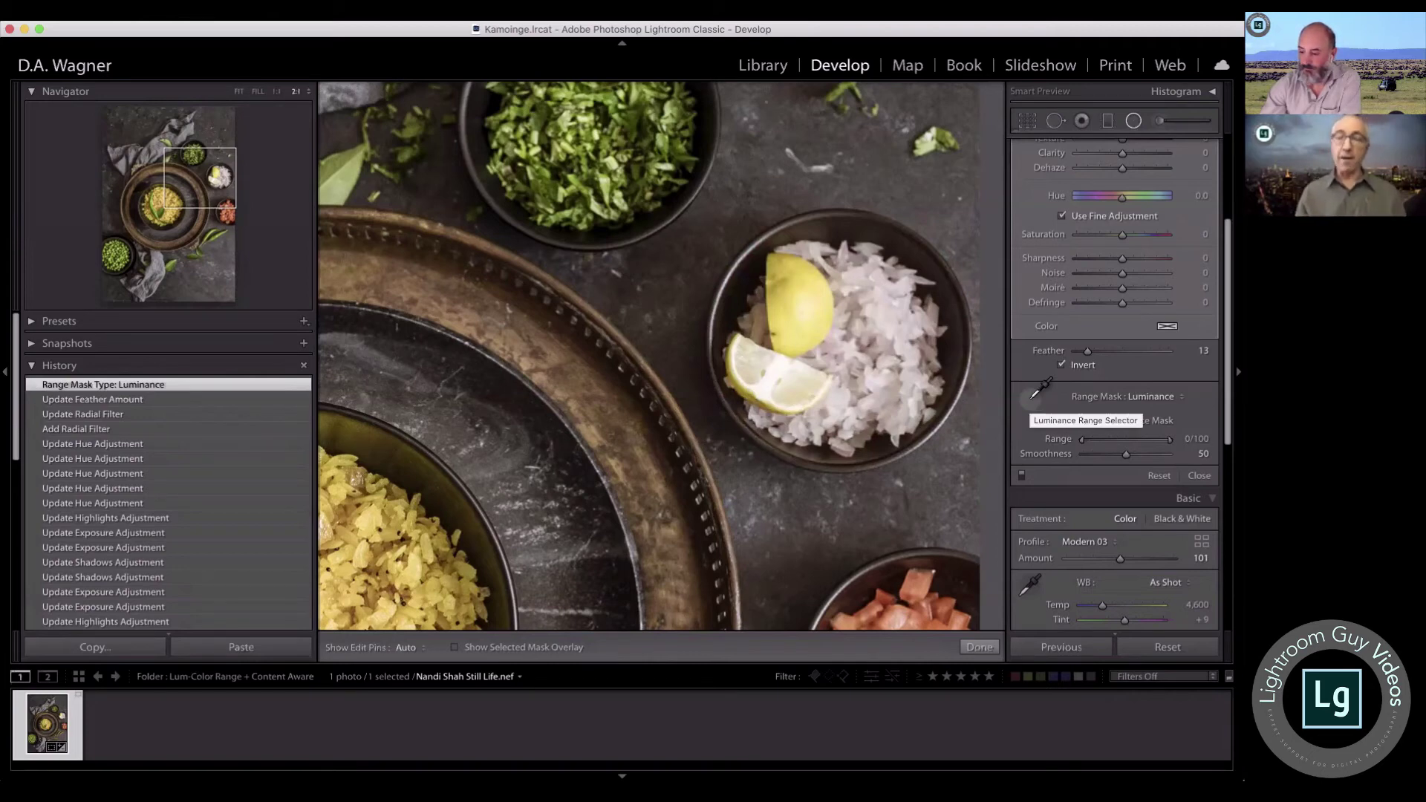
Step: Sample an area of the white rice for a luminance range of 43/100 and show the luminance mask
{"action": "left_click", "coordinate": [1040, 389]}
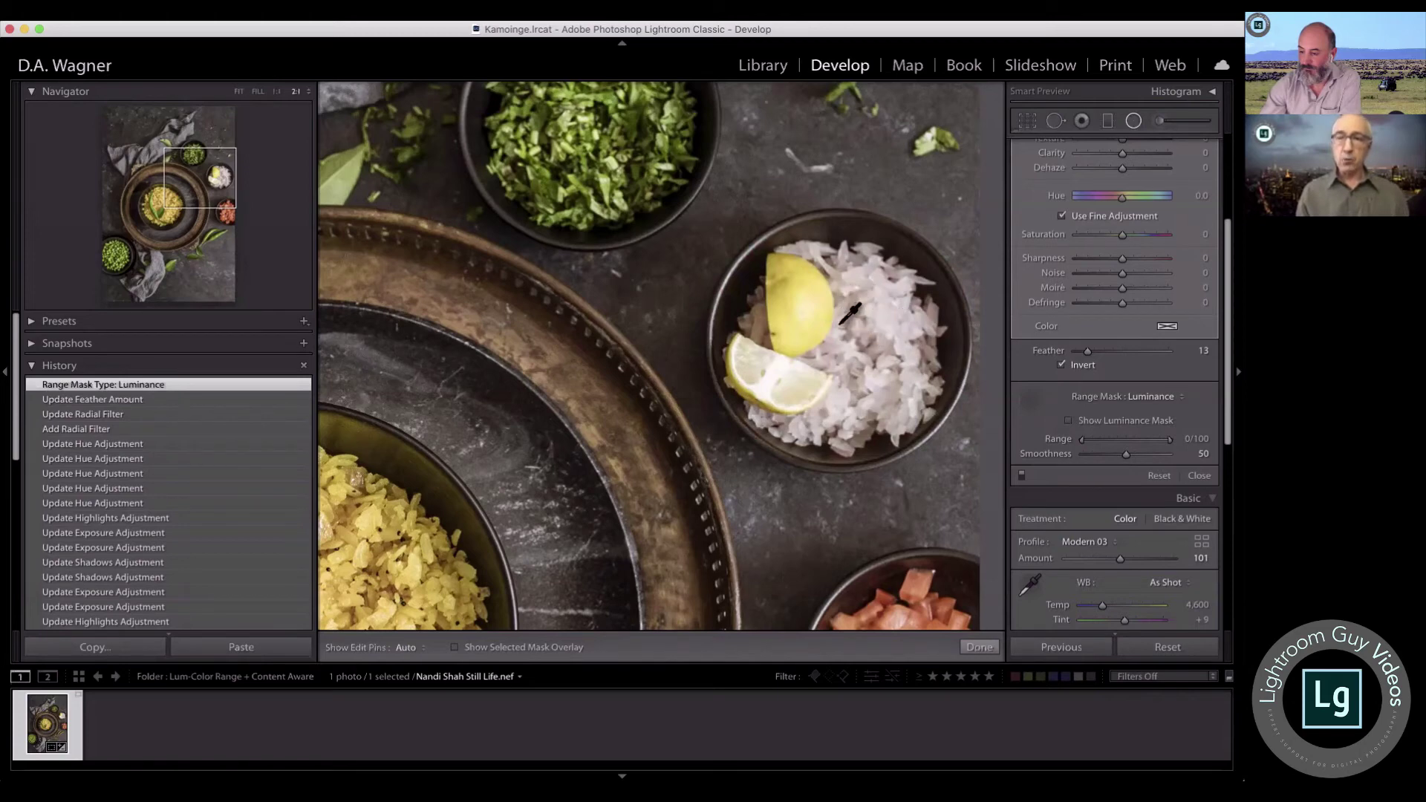
{"action": "mouse_move", "coordinate": [842, 304]}
{"action": "left_mouse_down"}
{"action": "mouse_move", "coordinate": [880, 376]}
{"action": "mouse_move", "coordinate": [908, 363]}
{"action": "mouse_move", "coordinate": [911, 398]}
{"action": "left_mouse_up"}
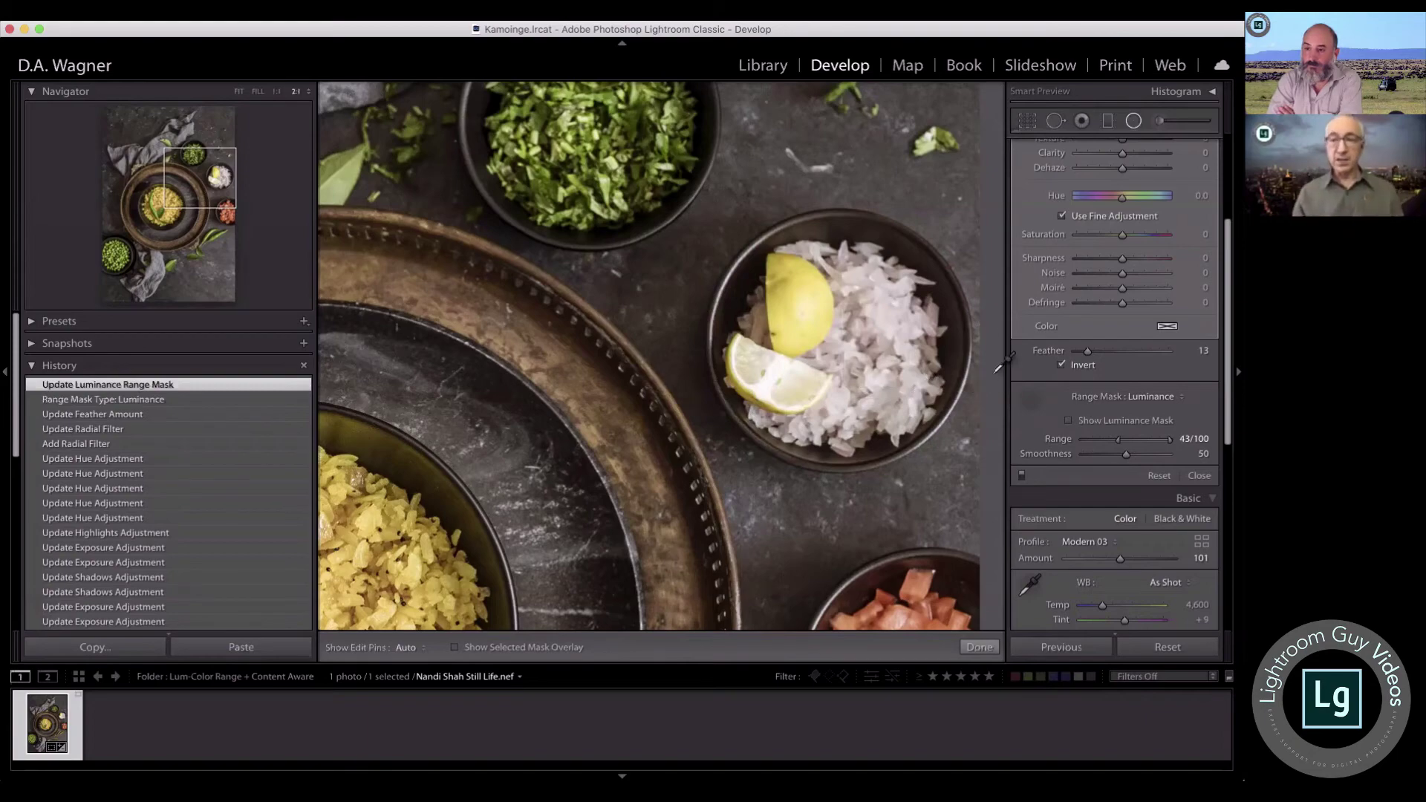
{"action": "left_click", "coordinate": [1068, 421]}
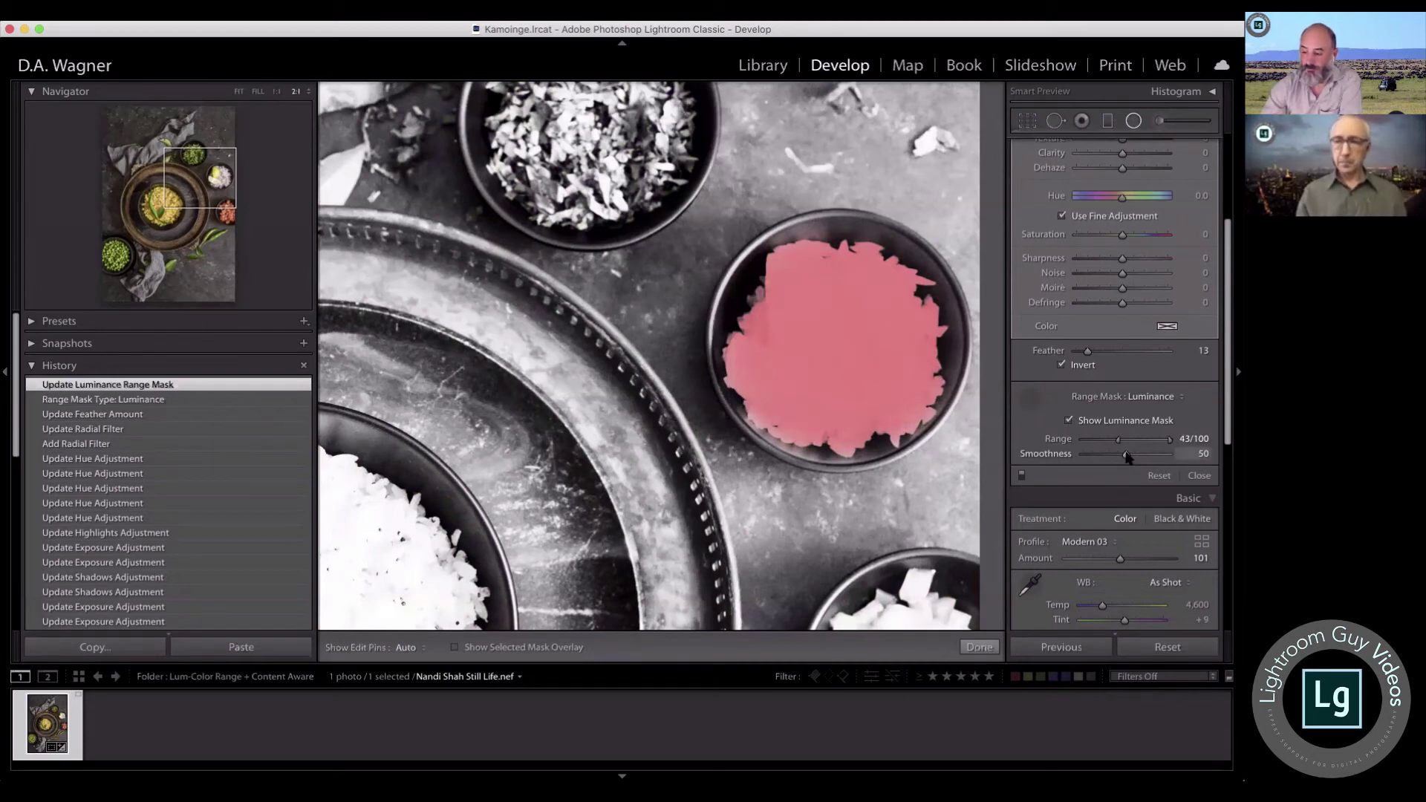
Step: Try the luminance mask's Smoothness at 0 and at other values, and reset it to 50
{"action": "left_click_drag", "start_coordinate": [1127, 456], "coordinate": [1074, 460]}
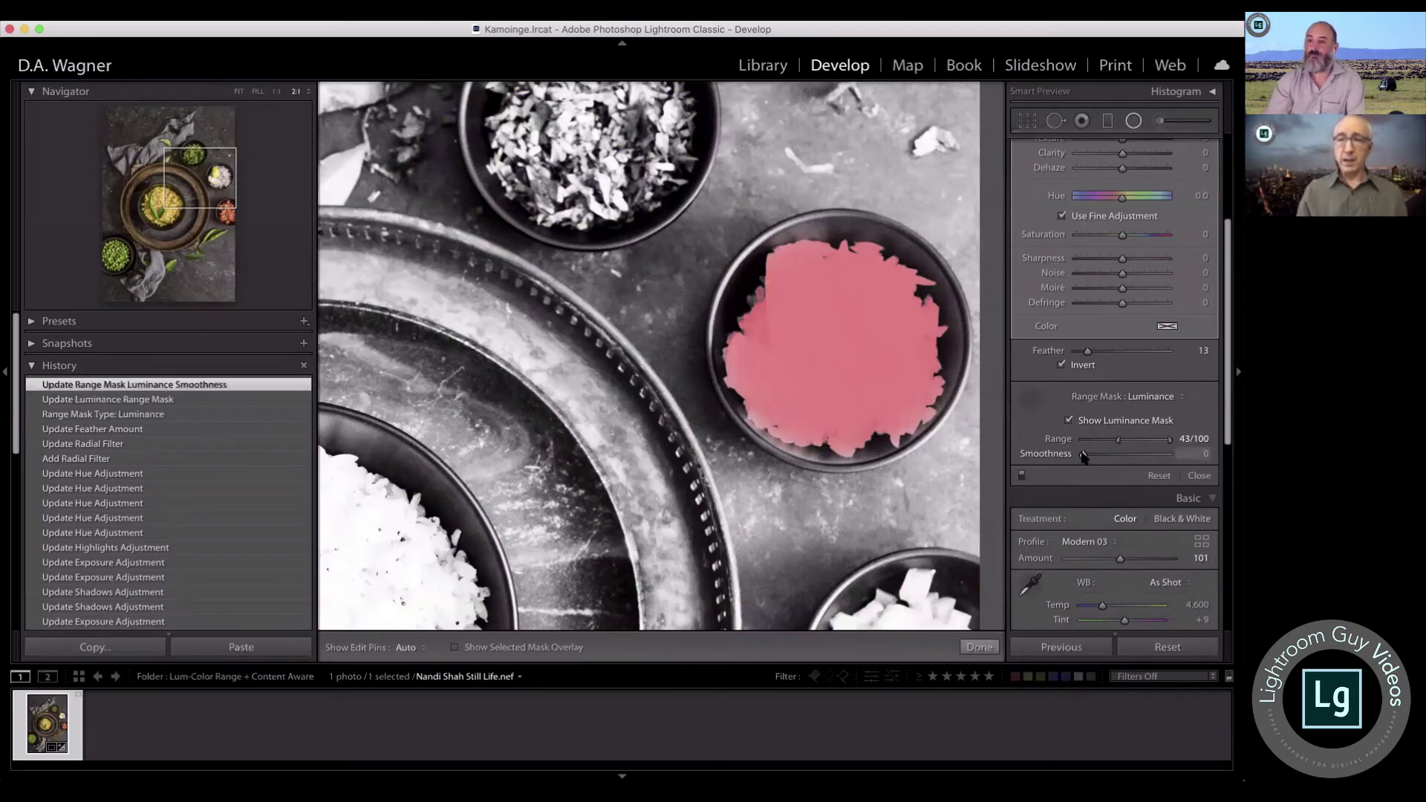
{"action": "mouse_move", "coordinate": [1107, 452]}
{"action": "left_mouse_down"}
{"action": "mouse_move", "coordinate": [1180, 452]}
{"action": "mouse_move", "coordinate": [1067, 458]}
{"action": "mouse_move", "coordinate": [1114, 456]}
{"action": "left_mouse_up"}
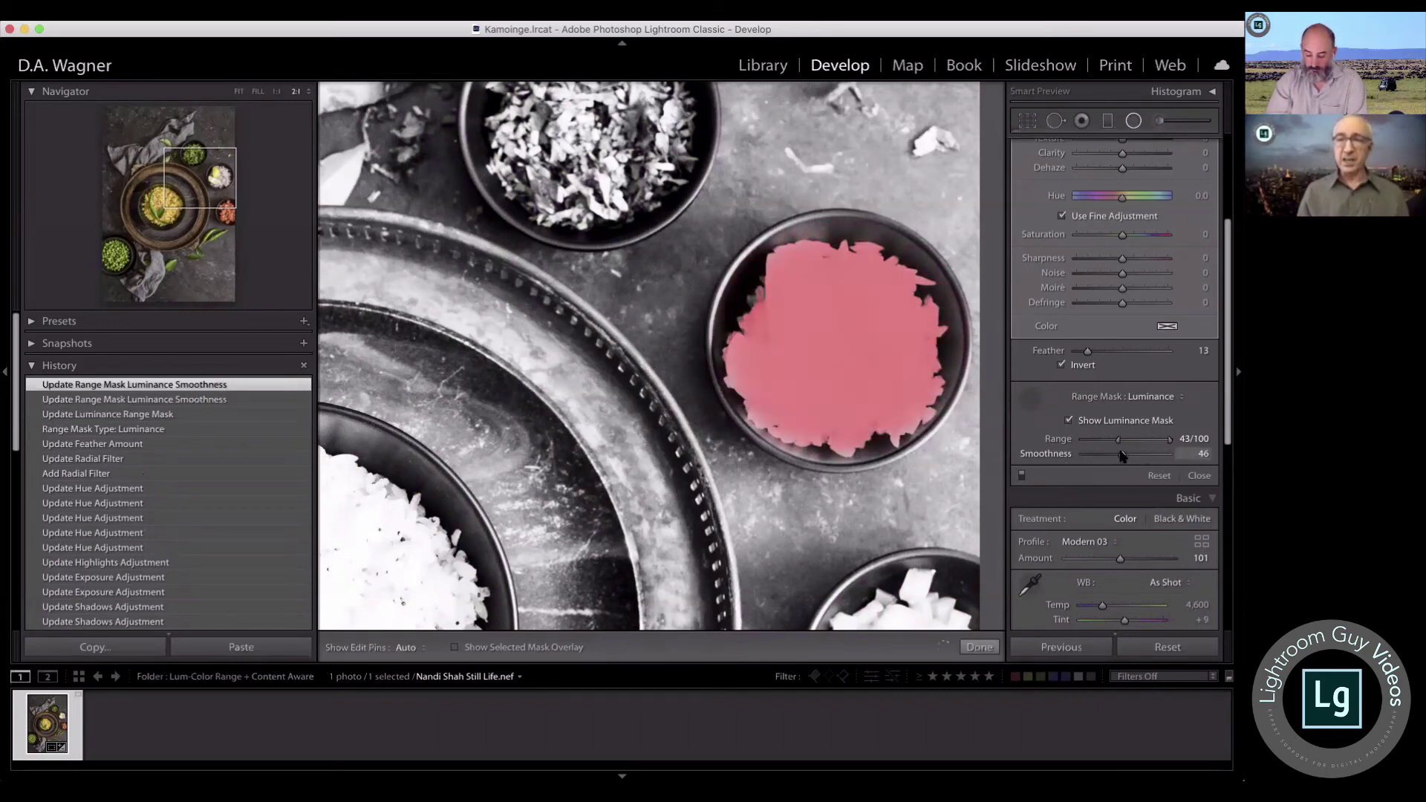
{"action": "double_click", "coordinate": [1059, 455]}
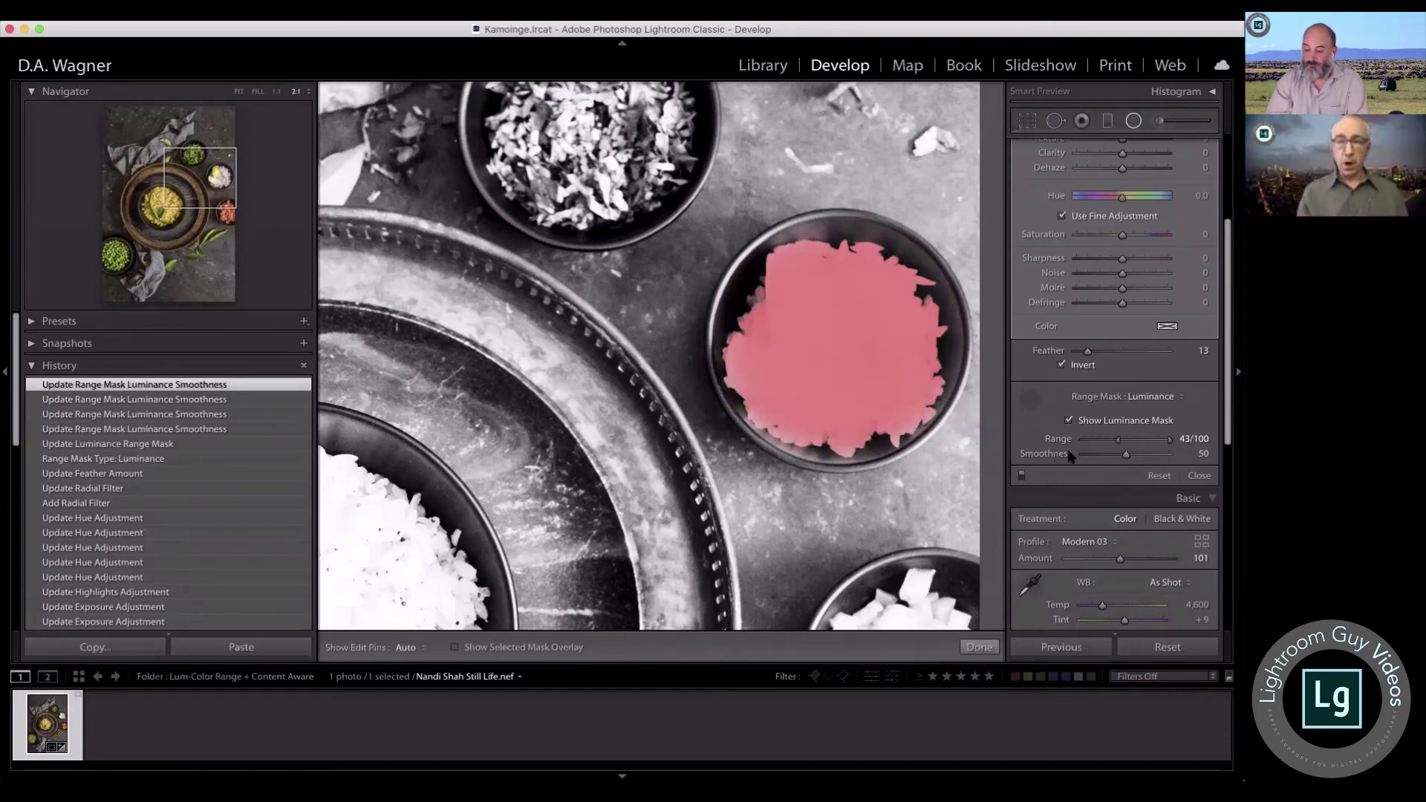
{"action": "double_click", "coordinate": [1049, 456]}
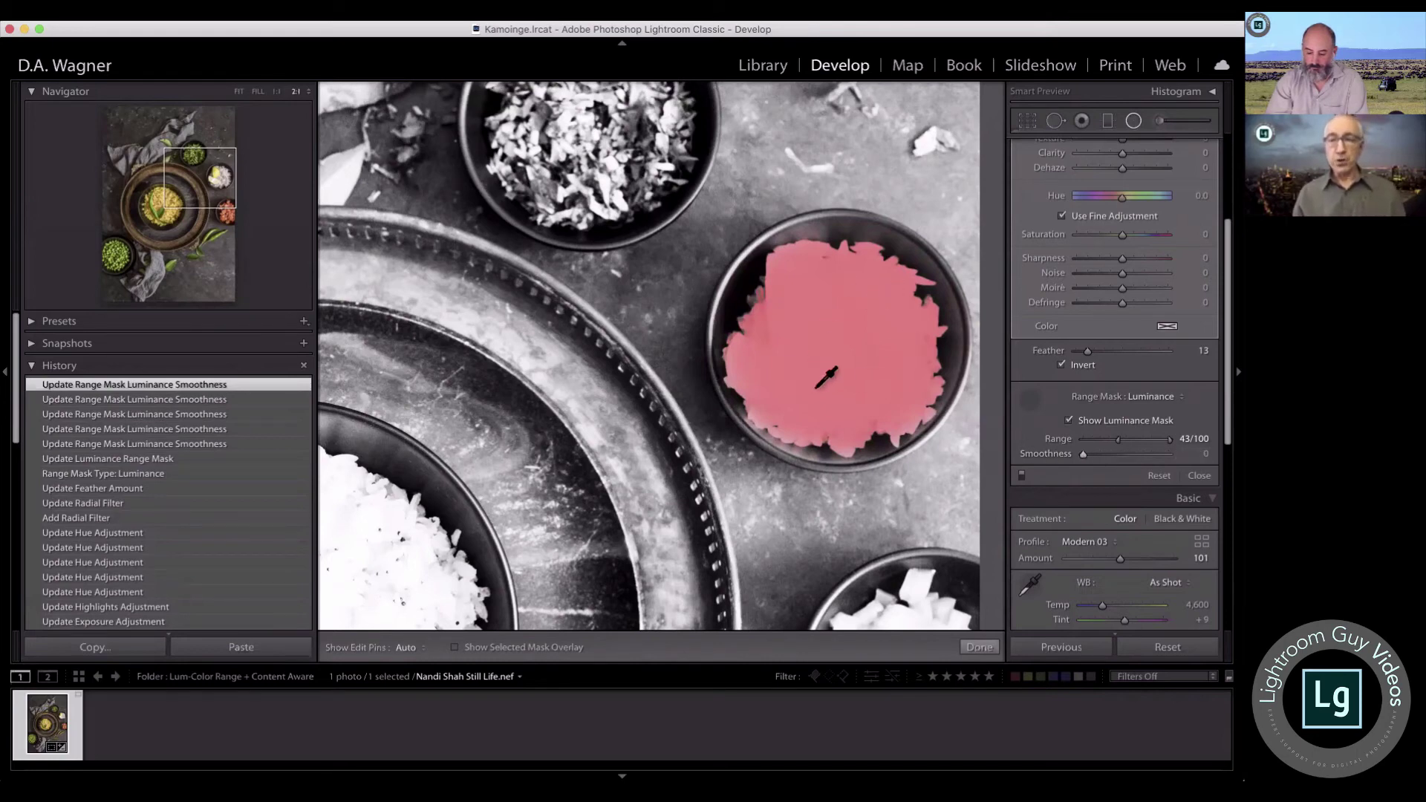
{"action": "double_click", "coordinate": [1051, 457]}
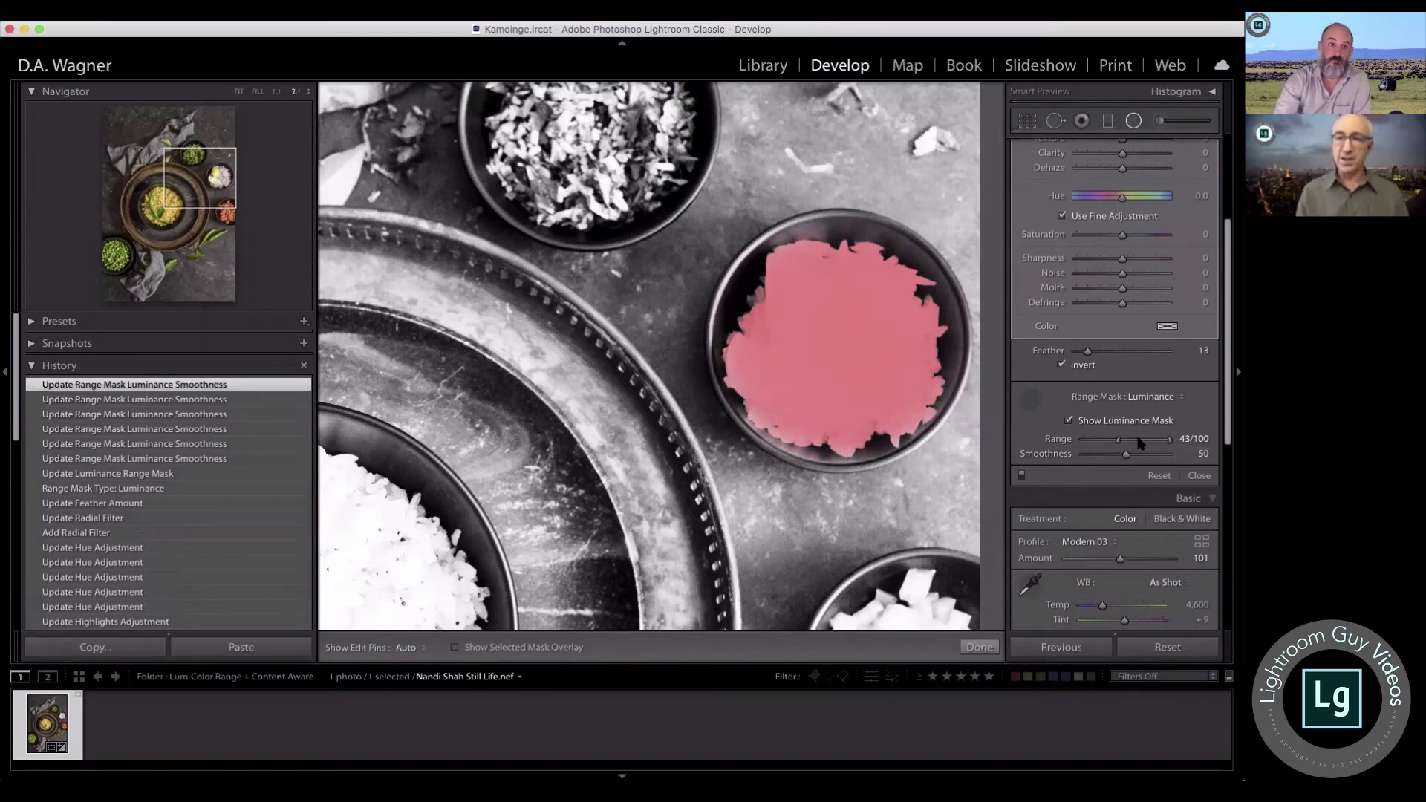
Step: Try a luminance range of 0/68 on the rice bowl mask and undo the range changes
{"action": "left_click_drag", "start_coordinate": [1171, 444], "coordinate": [1066, 444]}
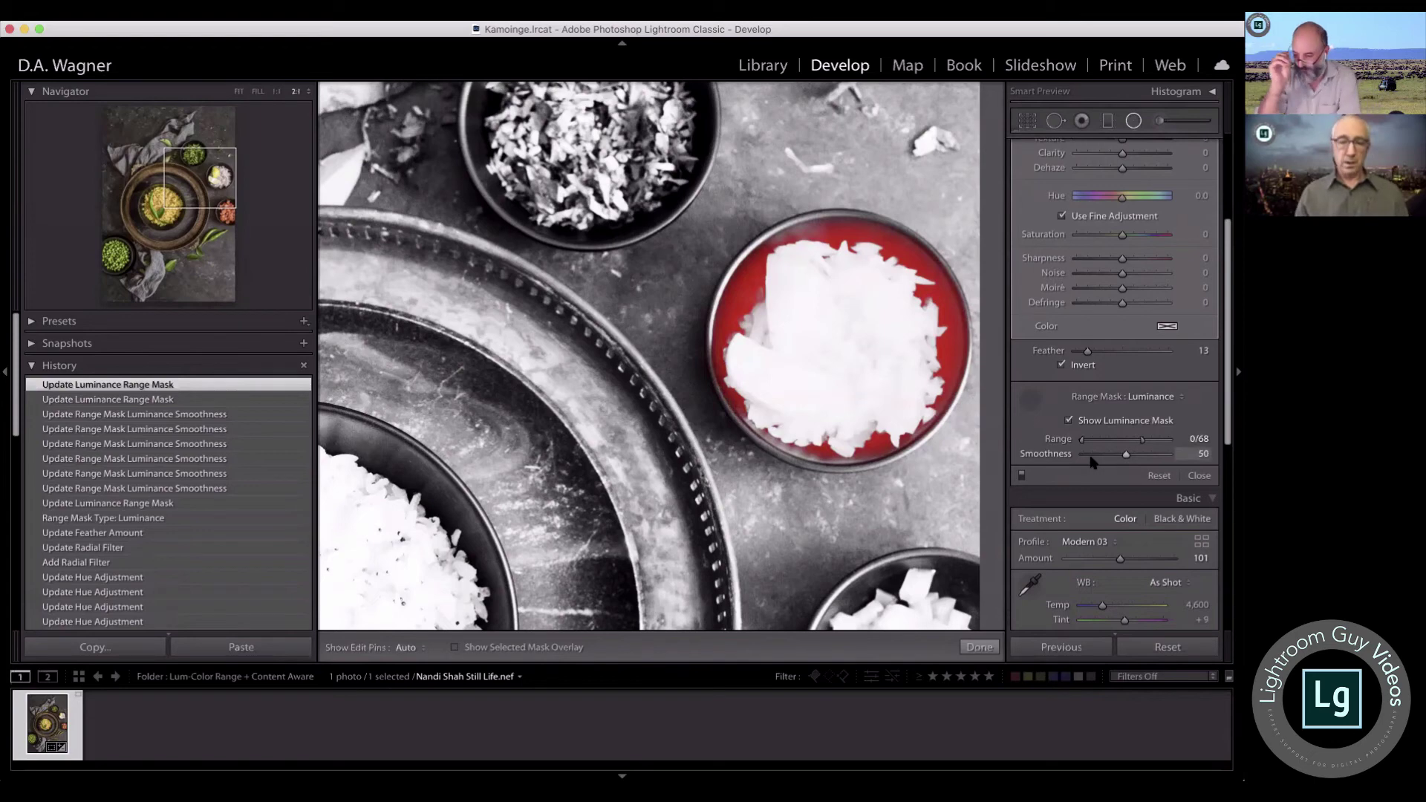
{"action": "key", "text": "cmd+z"}
{"action": "key", "text": "cmd+z"}
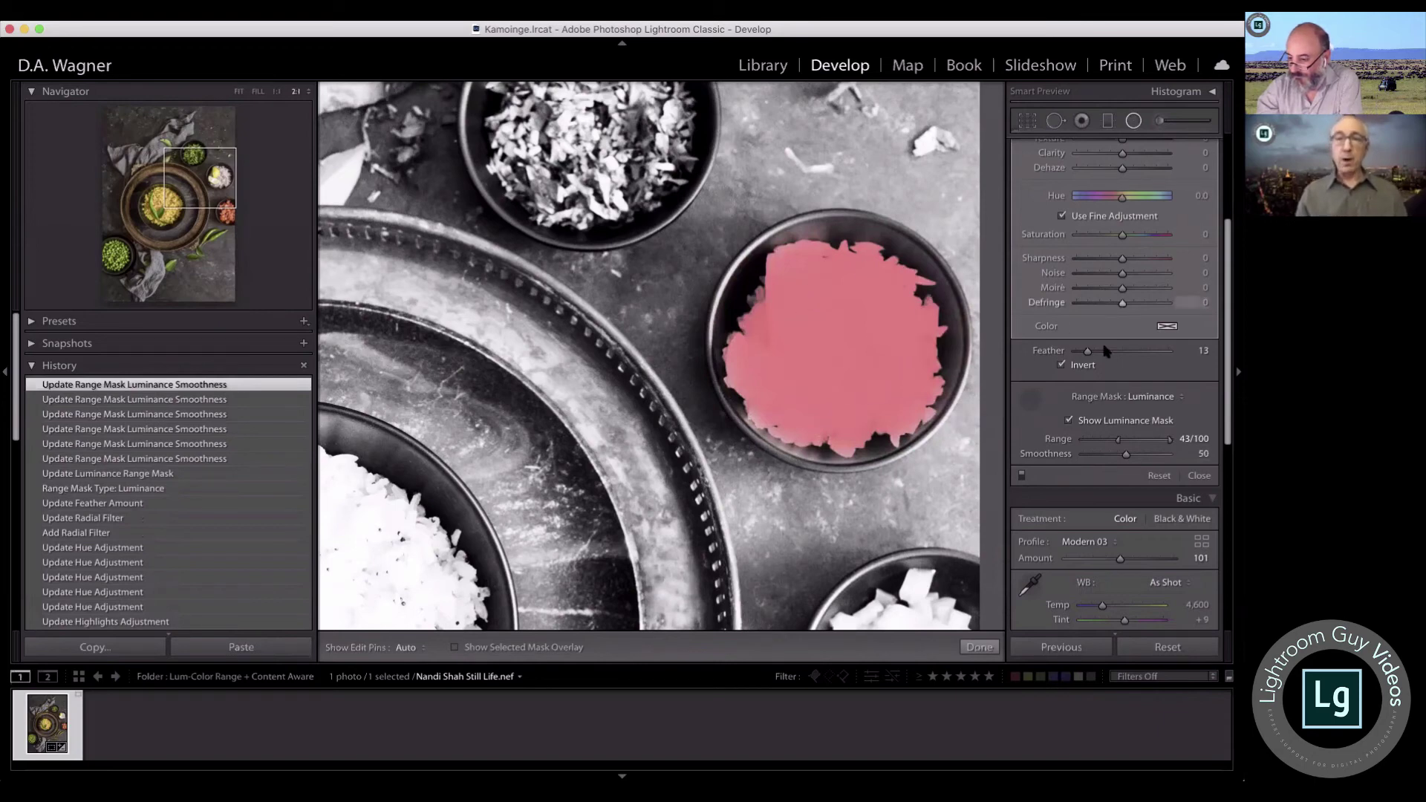
Step: Hide the luminance mask, set the radial filter's Highlights to -44 and finish editing the filter
{"action": "left_click", "coordinate": [1068, 421]}
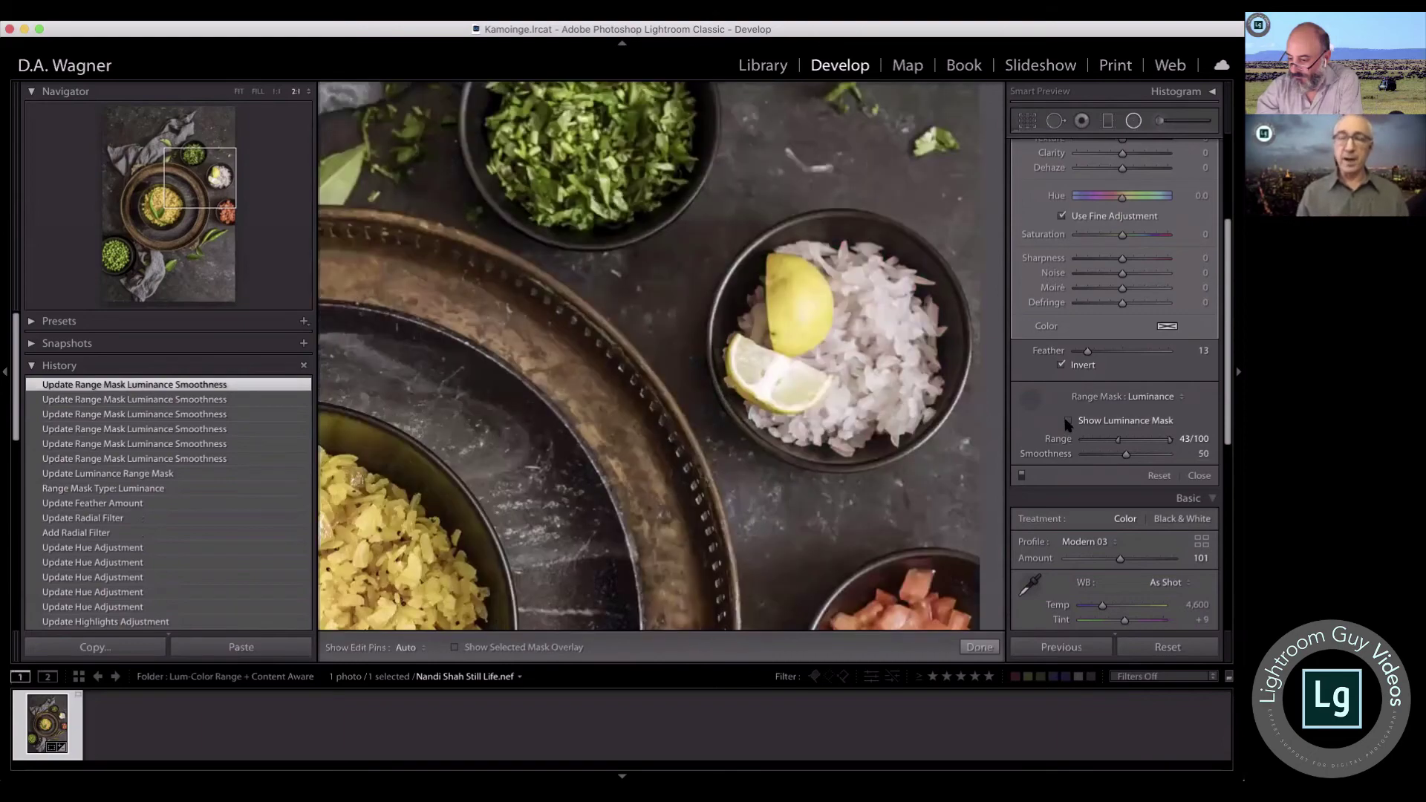
{"action": "scroll", "coordinate": [1102, 268], "scroll_direction": "up", "scroll_amount": 5}
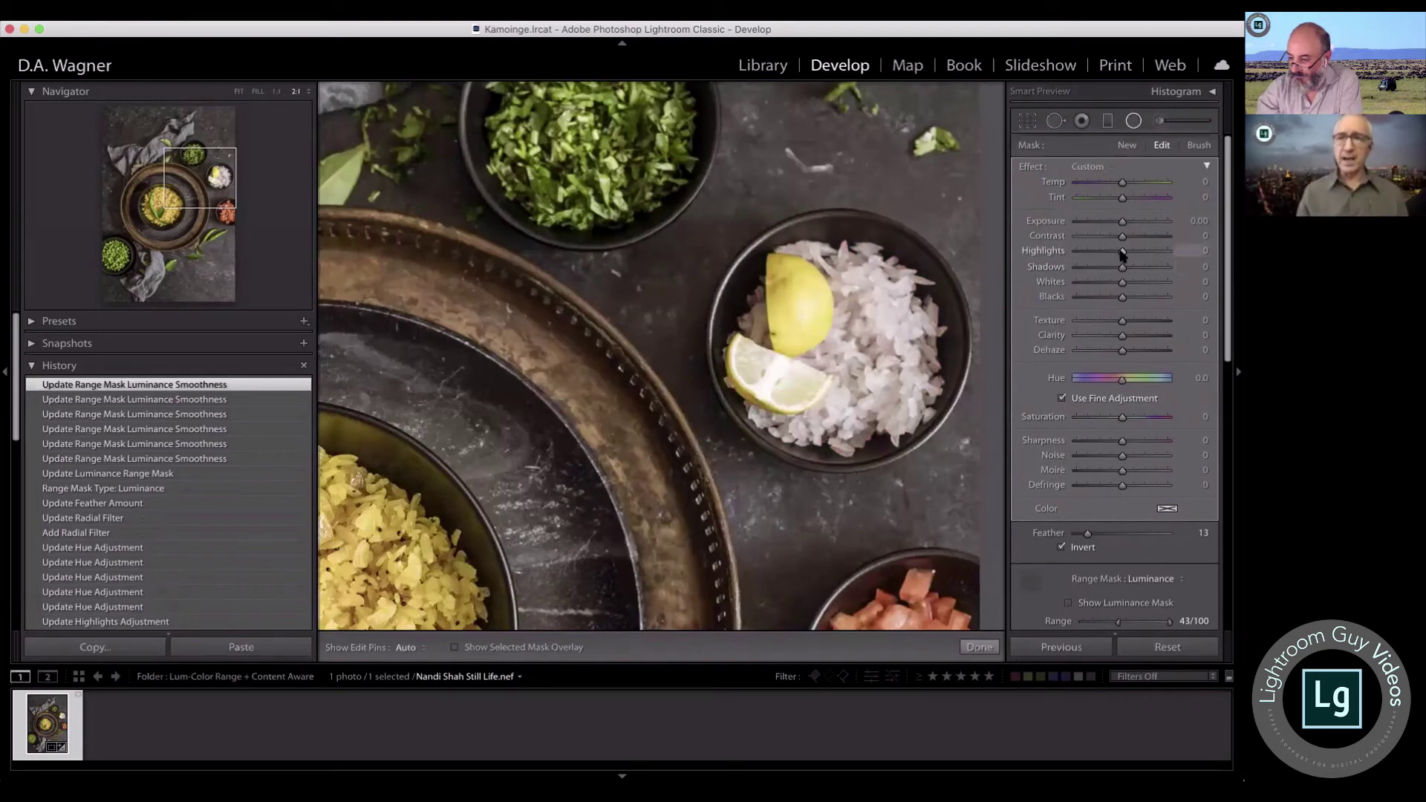
{"action": "mouse_move", "coordinate": [1122, 252]}
{"action": "left_mouse_down"}
{"action": "mouse_move", "coordinate": [1084, 255]}
{"action": "mouse_move", "coordinate": [1101, 253]}
{"action": "left_mouse_up"}
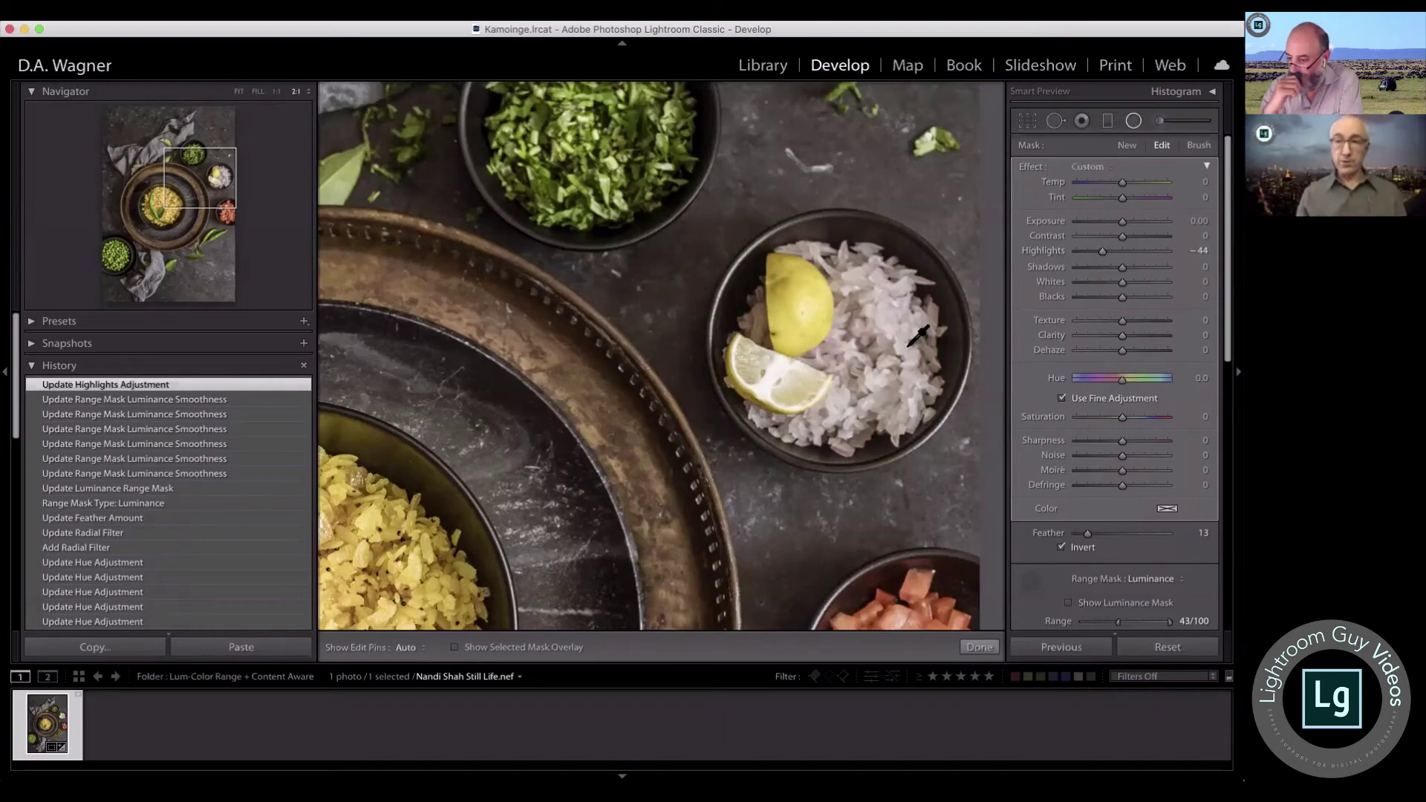
{"action": "left_click", "coordinate": [975, 648]}
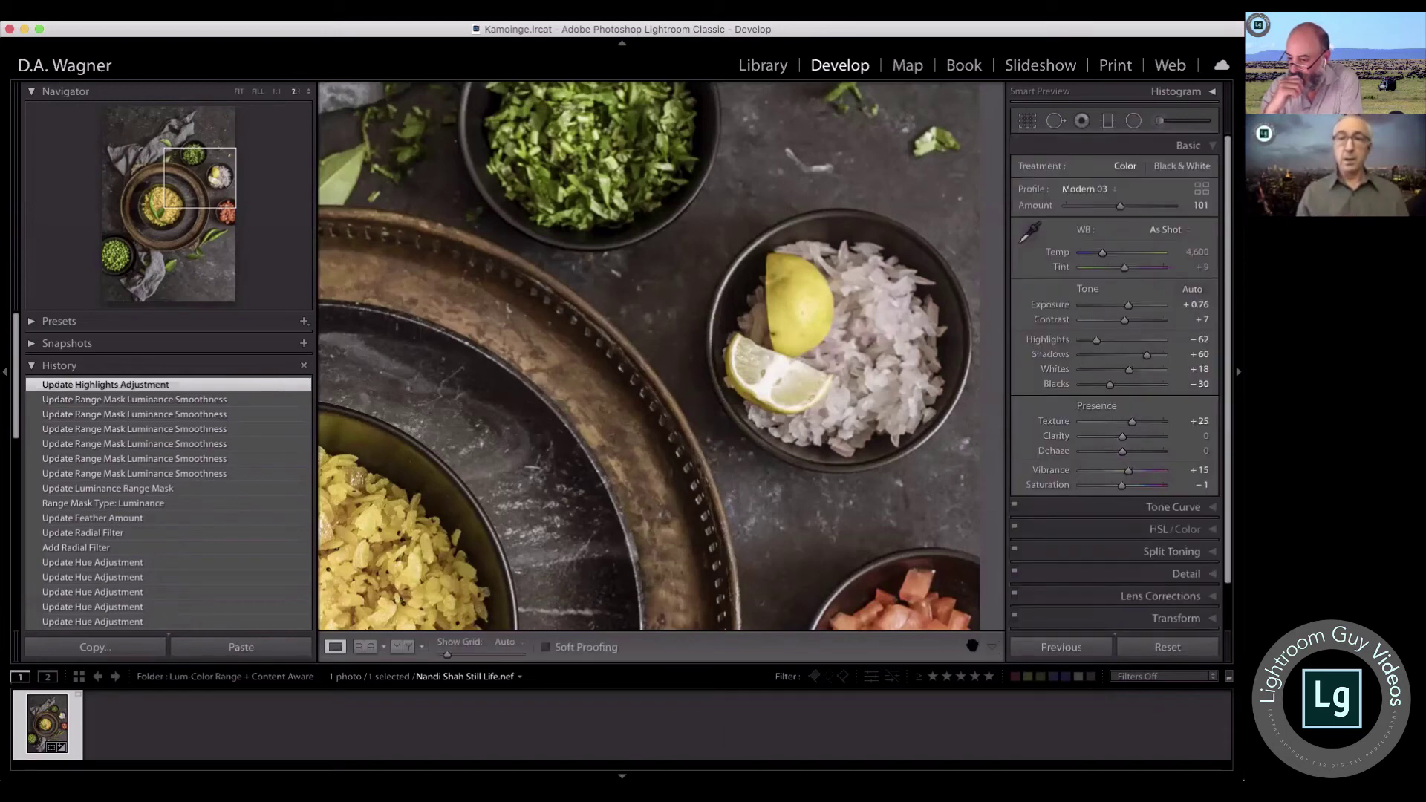
Step: Compare the whole photo at the first Add Radial Filter history state with the latest Highlights adjustment state
{"action": "left_click", "coordinate": [480, 315]}
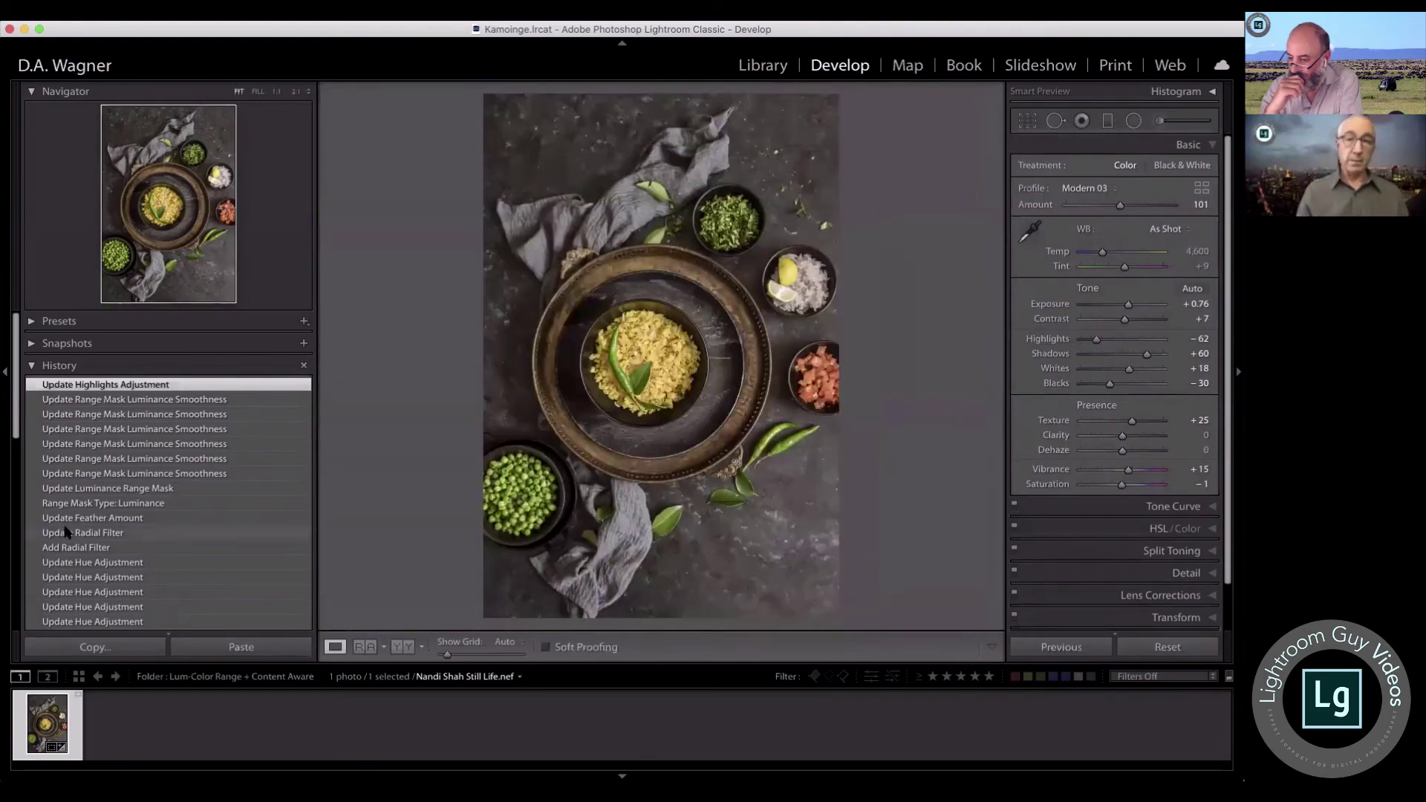
{"action": "scroll", "coordinate": [65, 529], "scroll_direction": "down", "scroll_amount": 10}
{"action": "scroll", "coordinate": [65, 529], "scroll_direction": "down", "scroll_amount": 3}
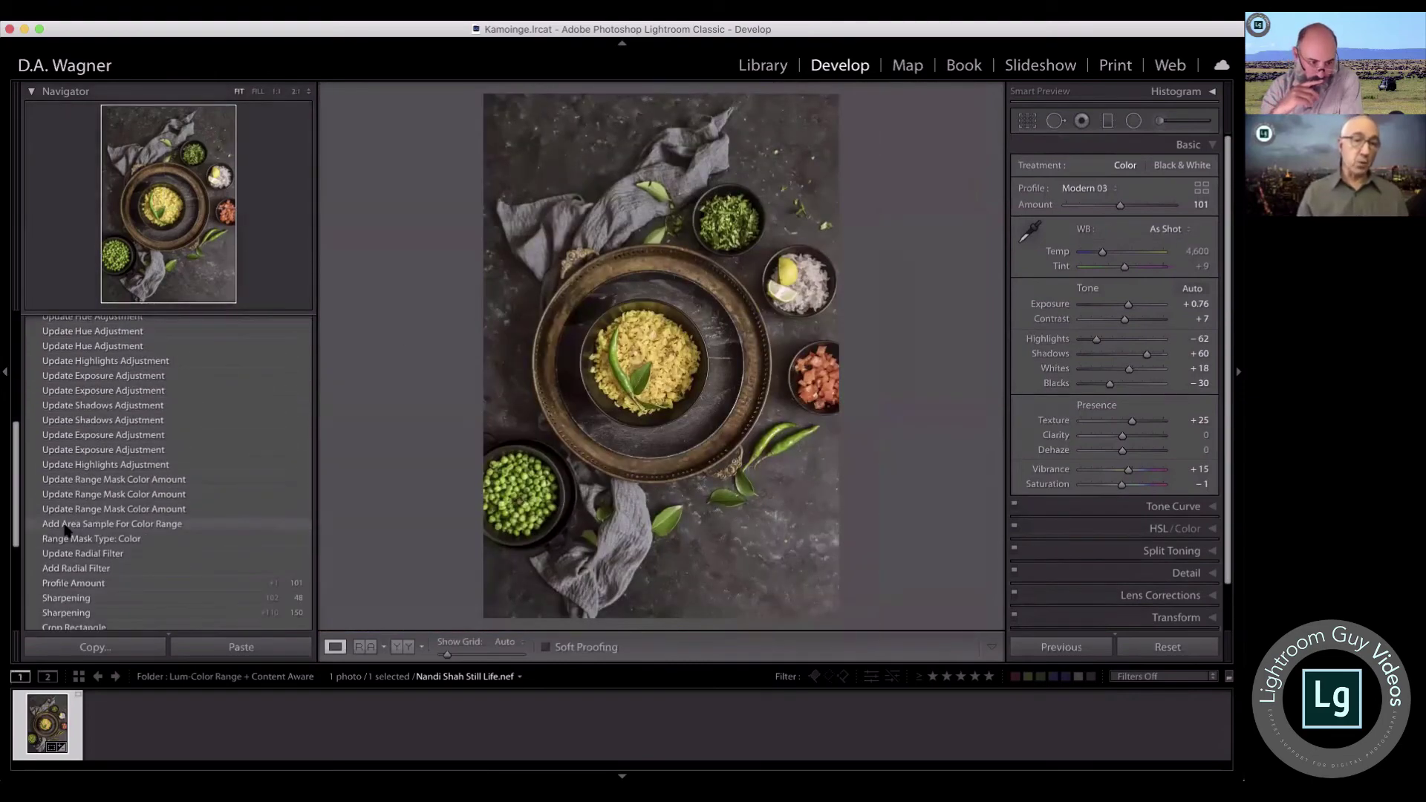
{"action": "left_click", "coordinate": [101, 569]}
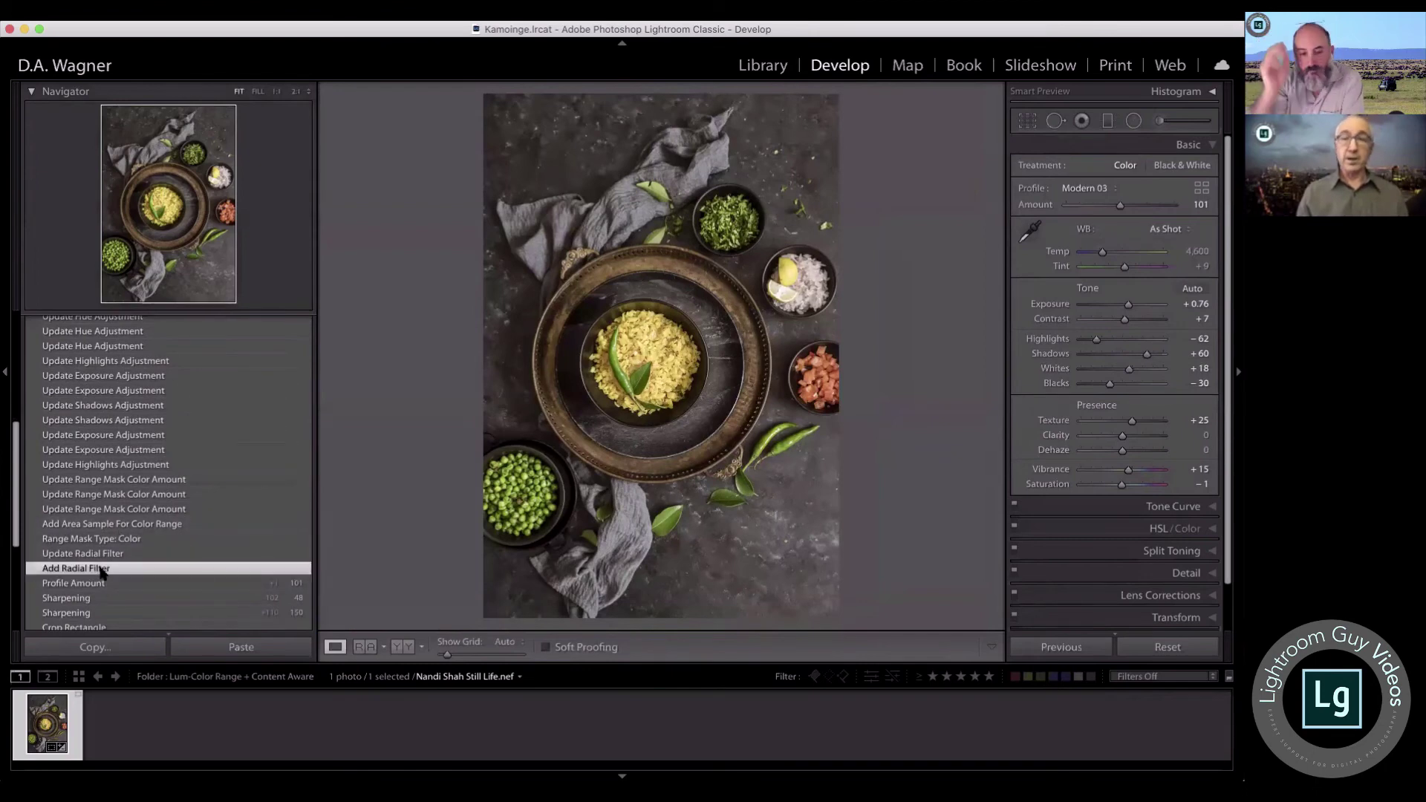
{"action": "scroll", "coordinate": [119, 449], "scroll_direction": "up", "scroll_amount": 15}
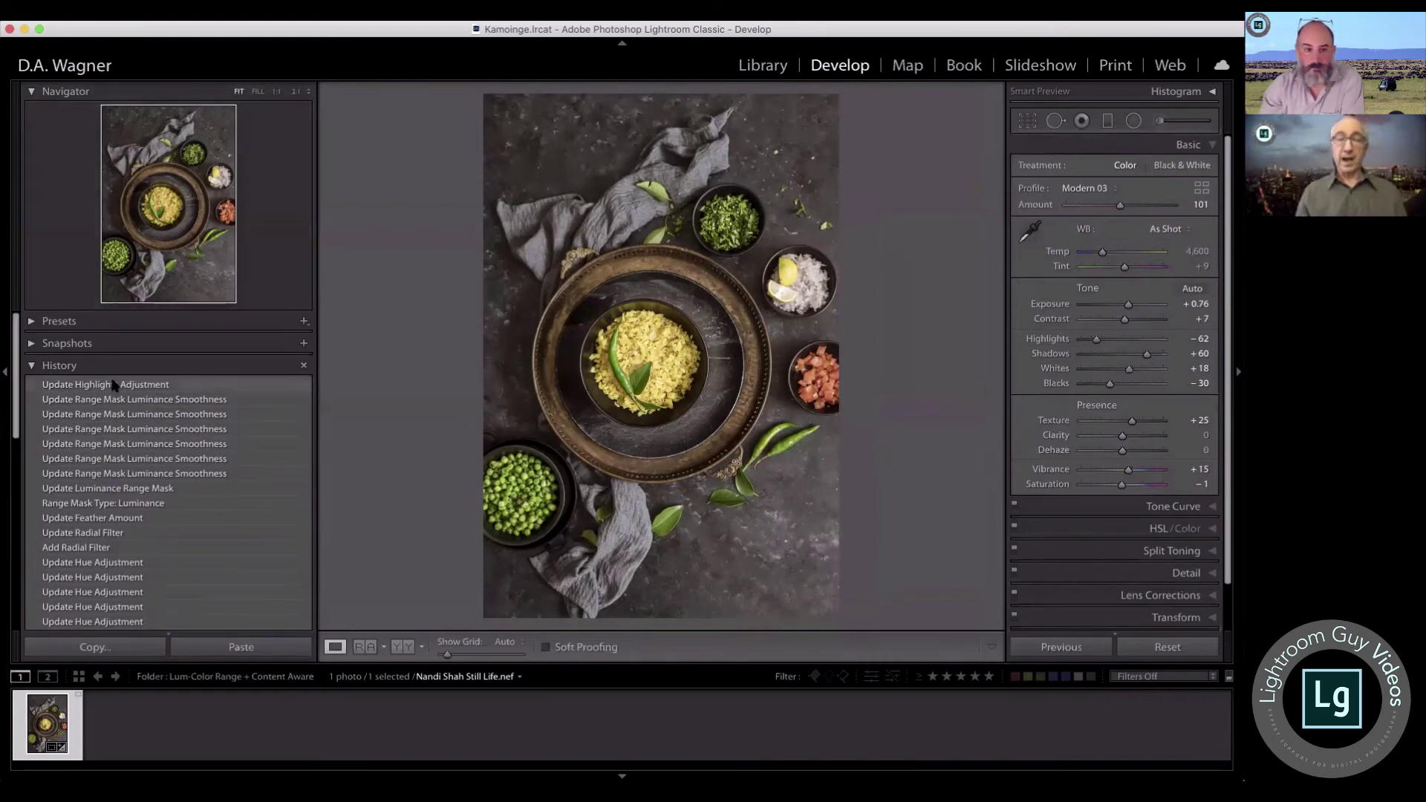
{"action": "left_click", "coordinate": [115, 385]}
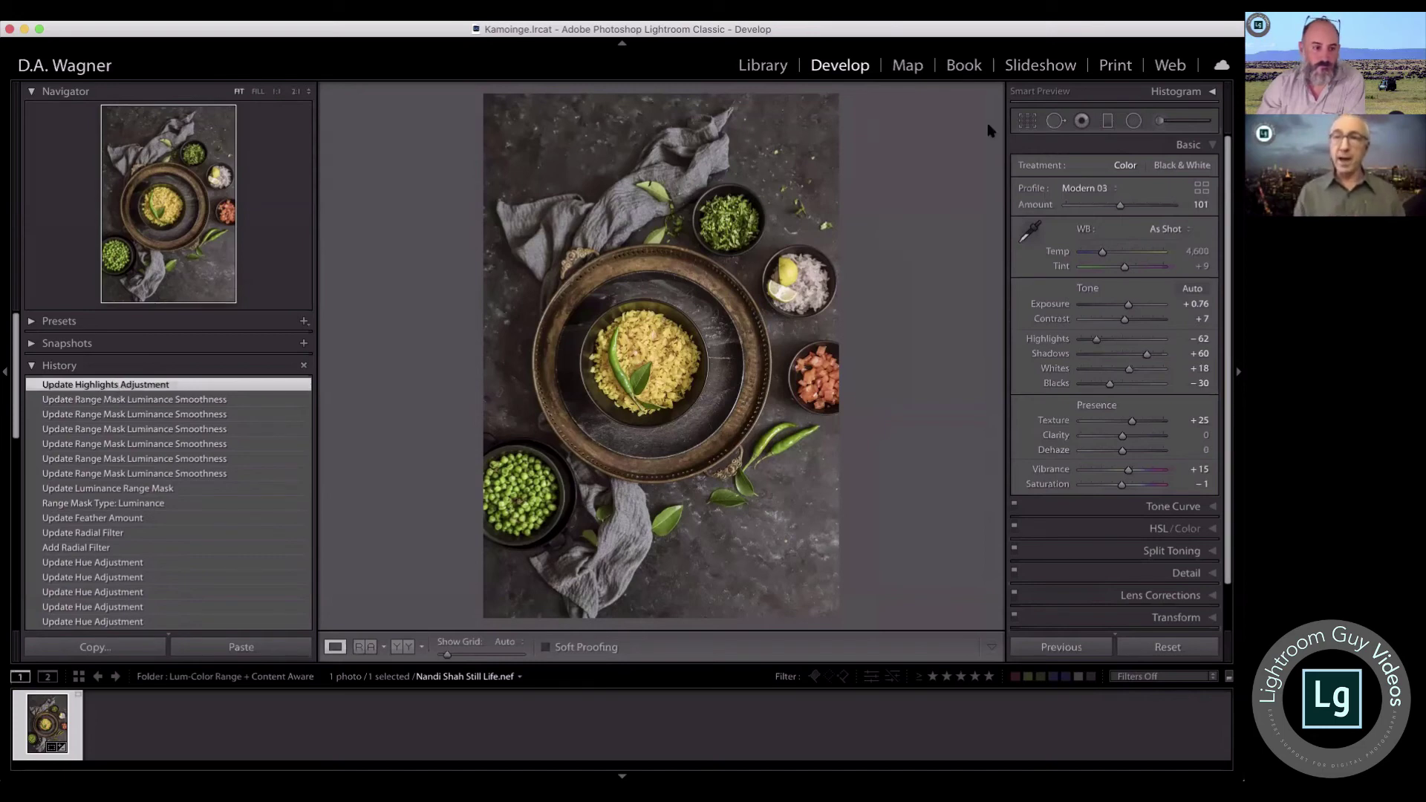
Step: Review the settings of the radial filter on the yellow rice bowl and delete that filter
{"action": "left_click", "coordinate": [1133, 120]}
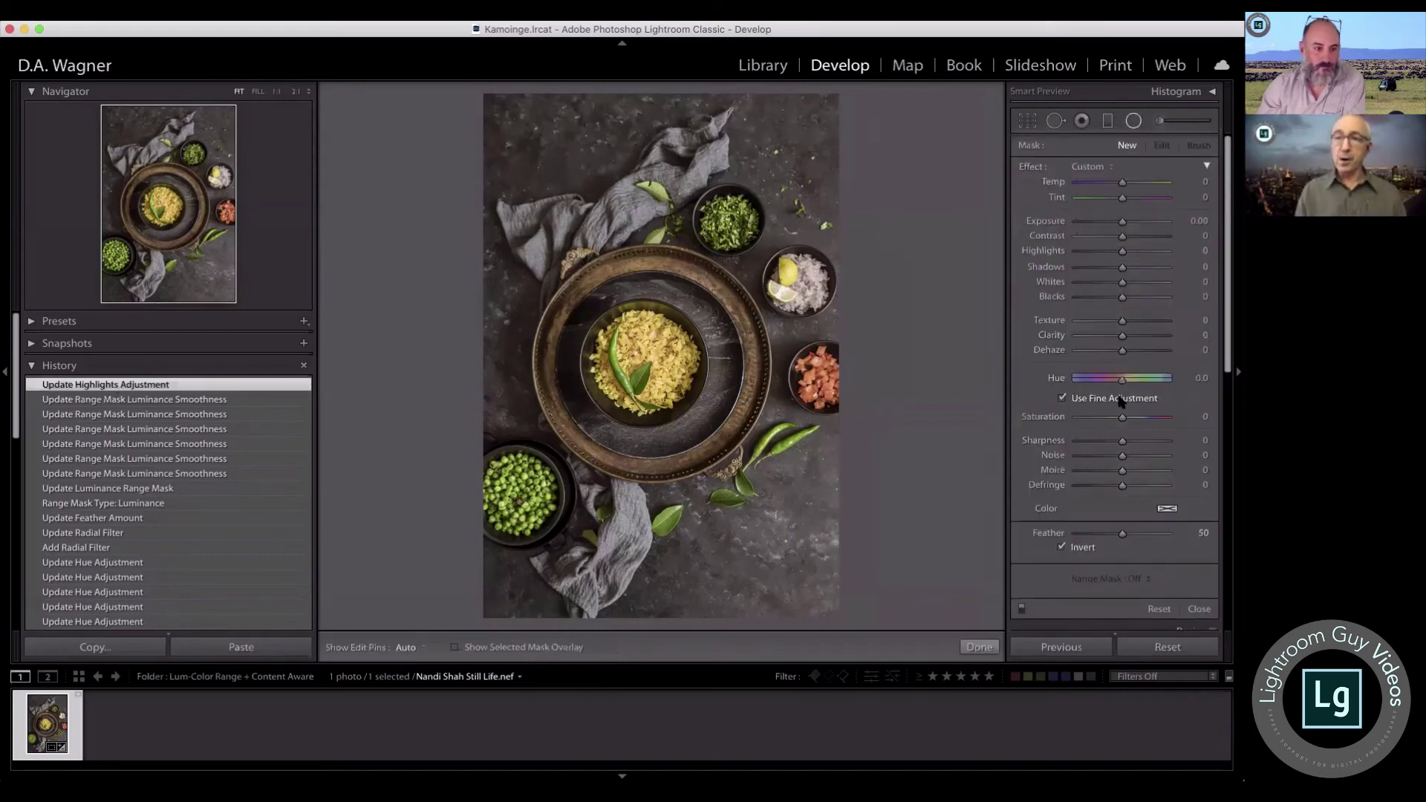
{"action": "scroll", "coordinate": [1122, 401], "scroll_direction": "down", "scroll_amount": 3}
{"action": "scroll", "coordinate": [1121, 401], "scroll_direction": "down", "scroll_amount": 3}
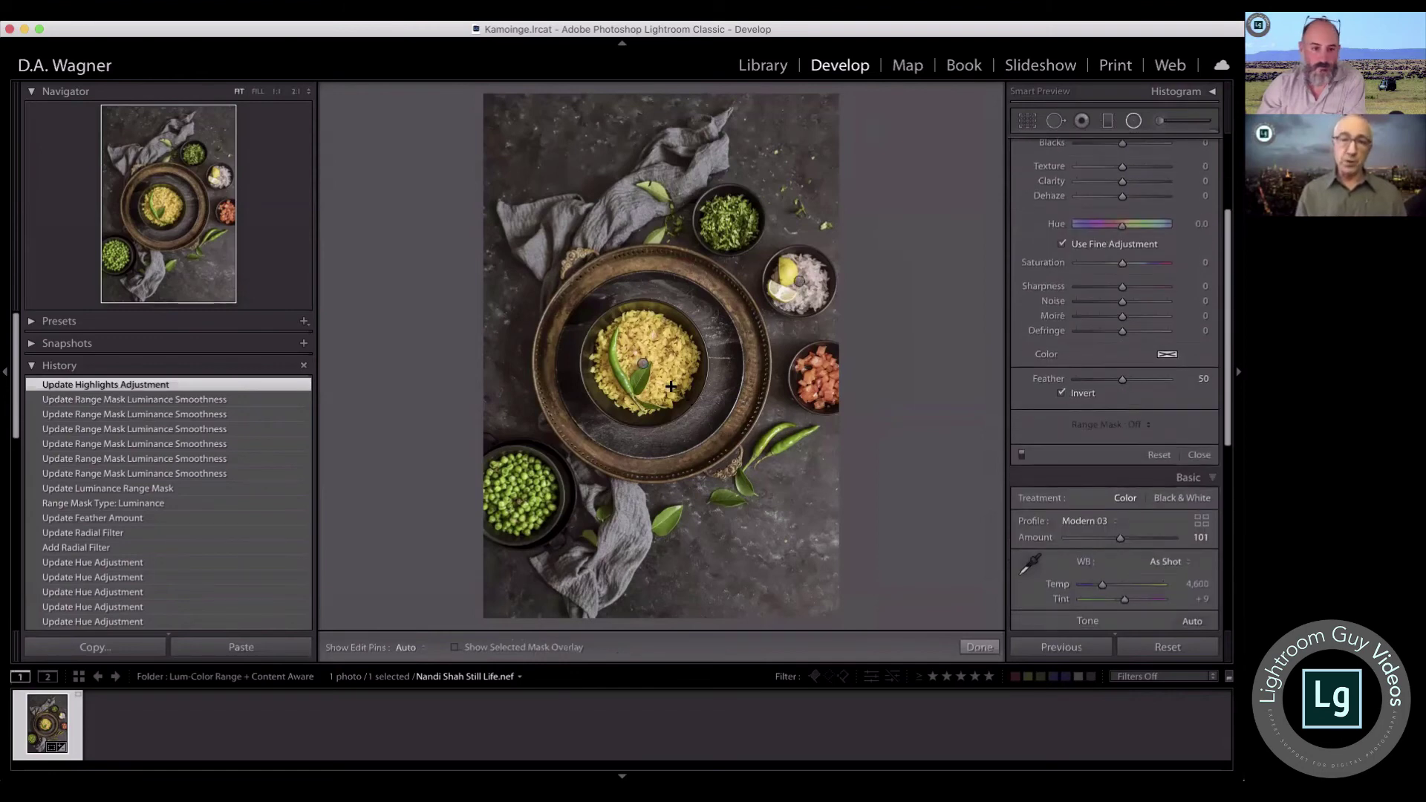
{"action": "left_click", "coordinate": [643, 364]}
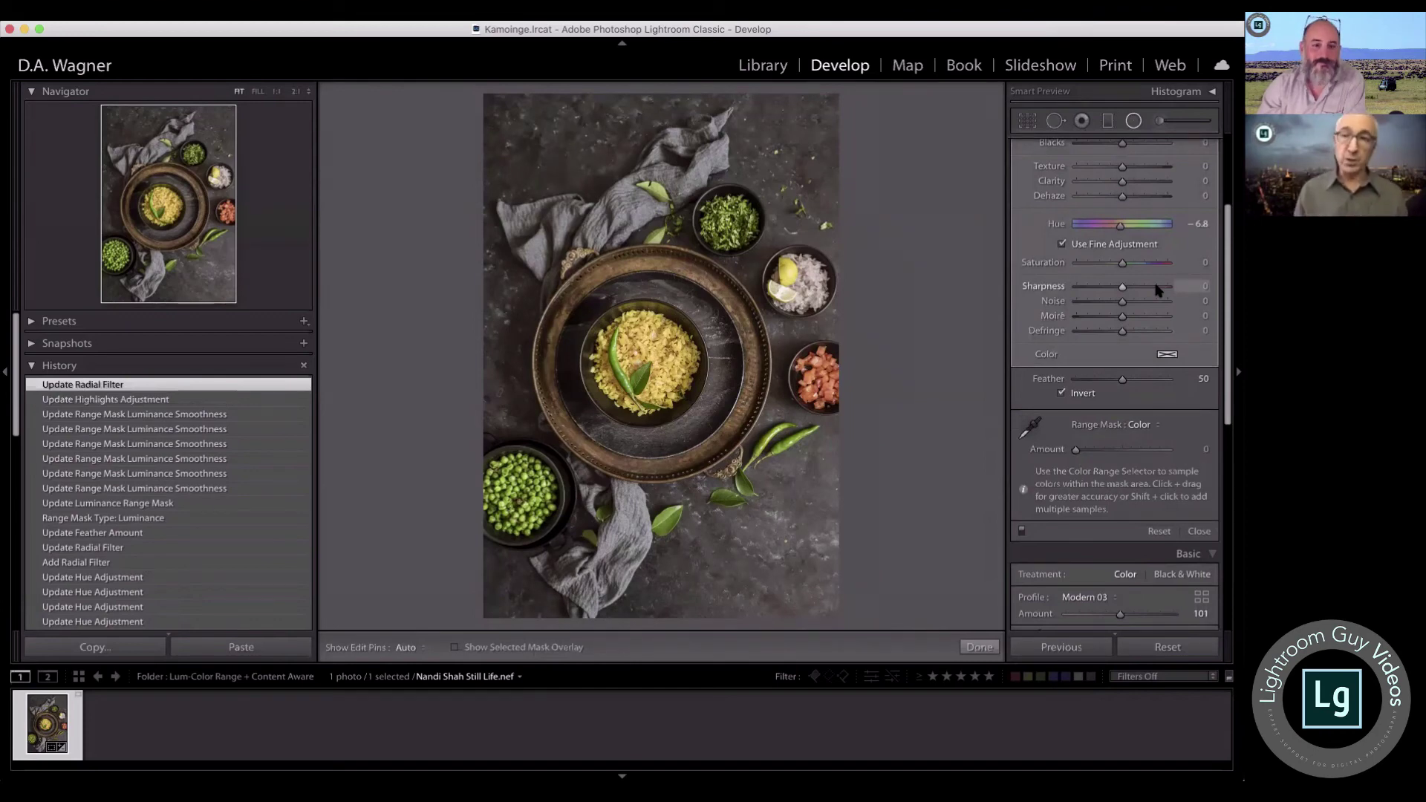
{"action": "scroll", "coordinate": [1157, 289], "scroll_direction": "up", "scroll_amount": 5}
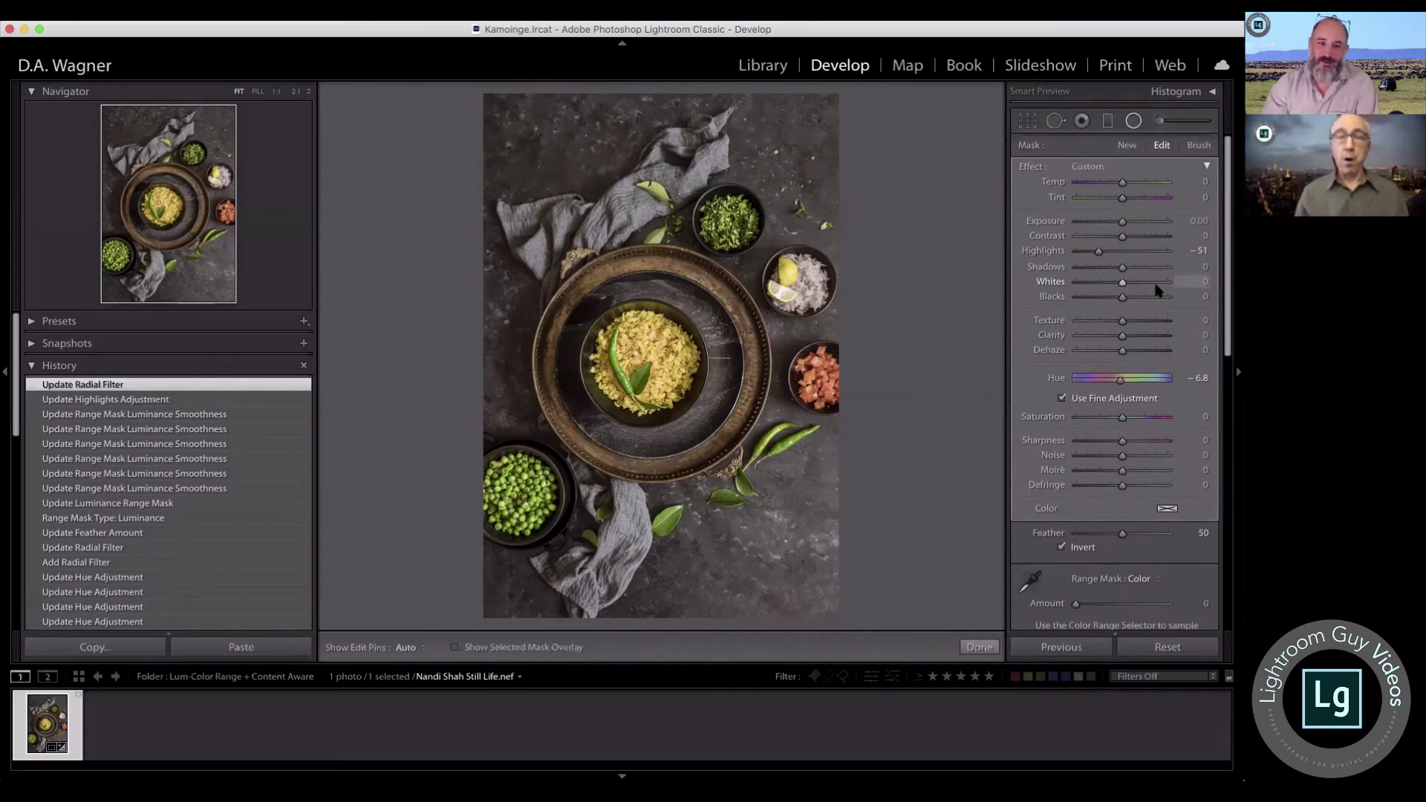
{"action": "mouse_move", "coordinate": [991, 294]}
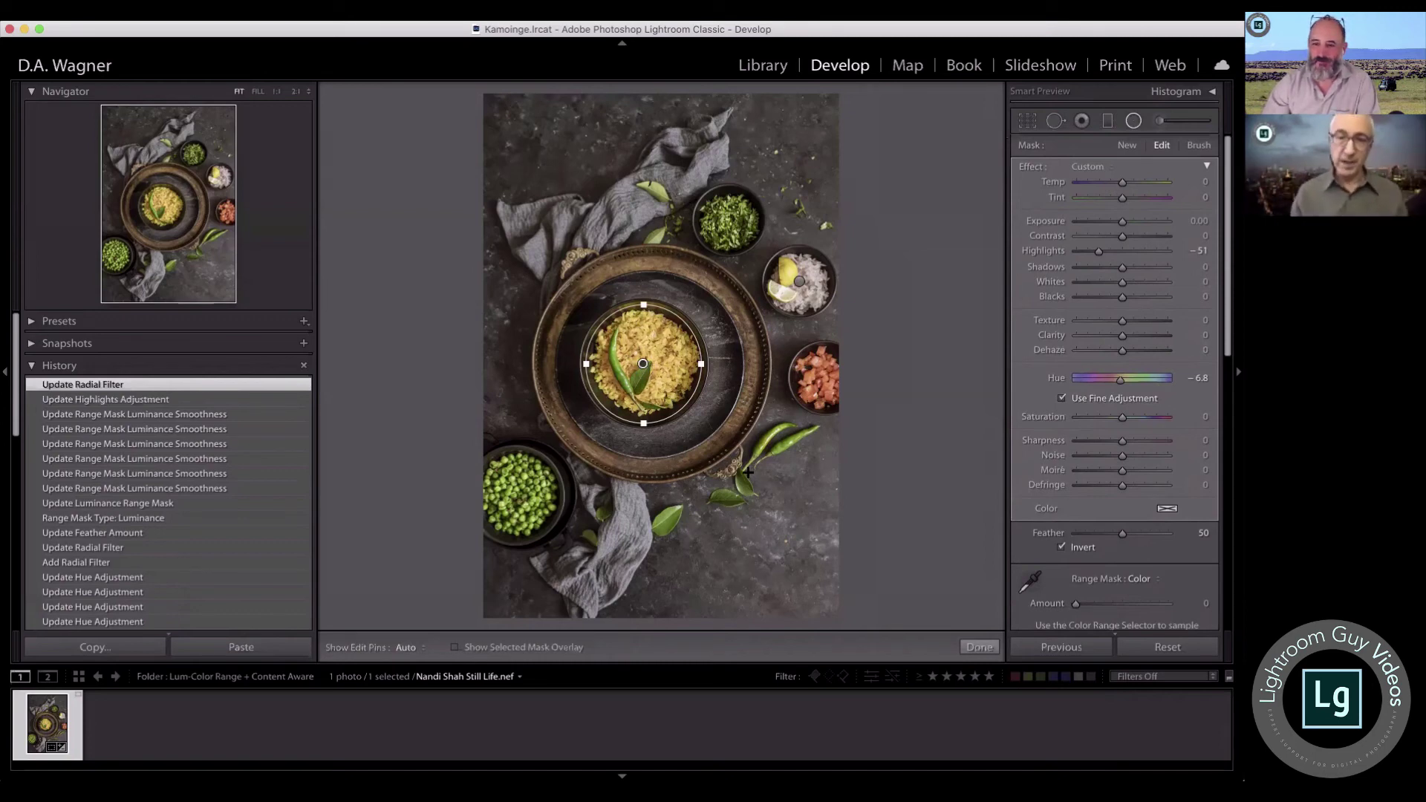
{"action": "key", "text": "Delete"}
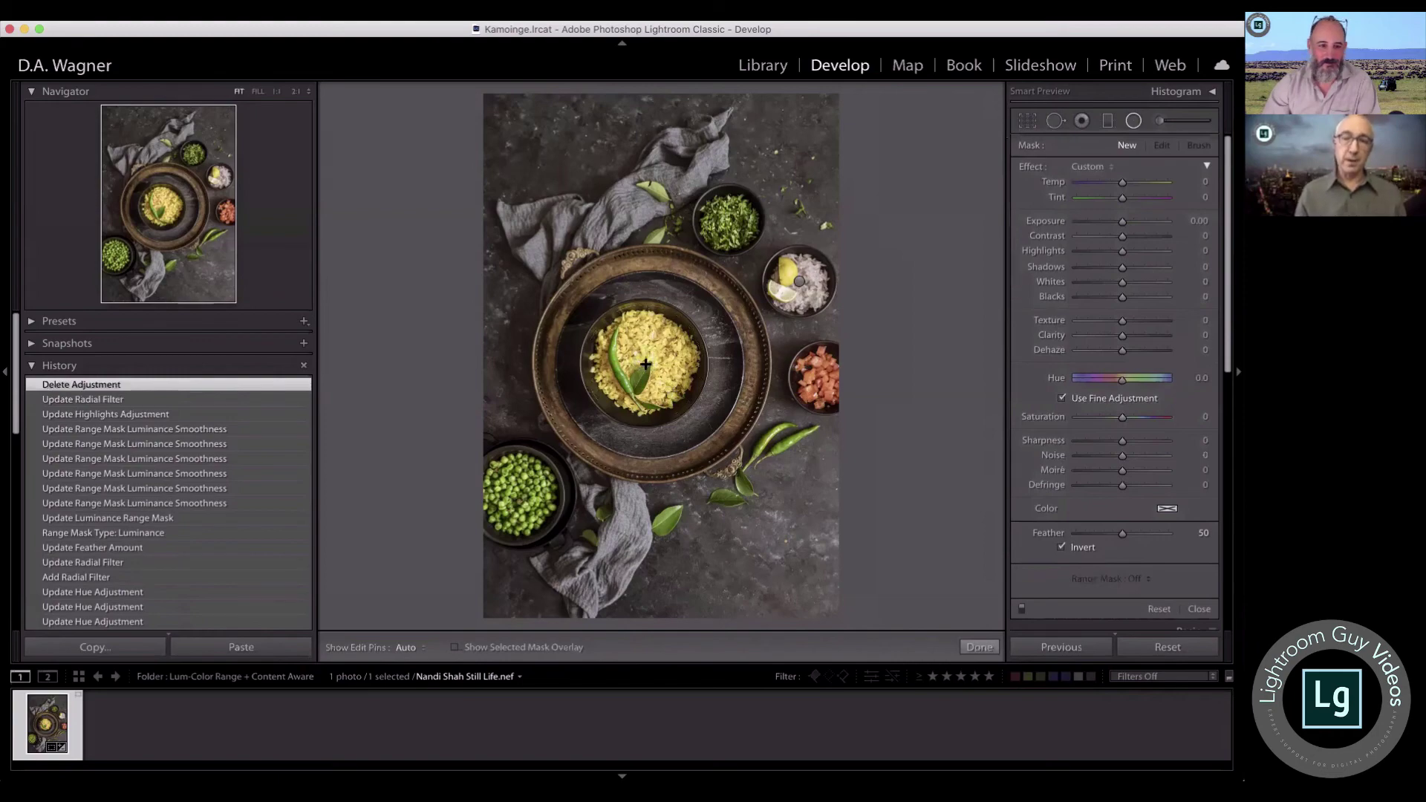
Step: Add a radial filter fitted around the inside of the yellow rice bowl and centre it on the bowl
{"action": "left_click", "coordinate": [276, 93]}
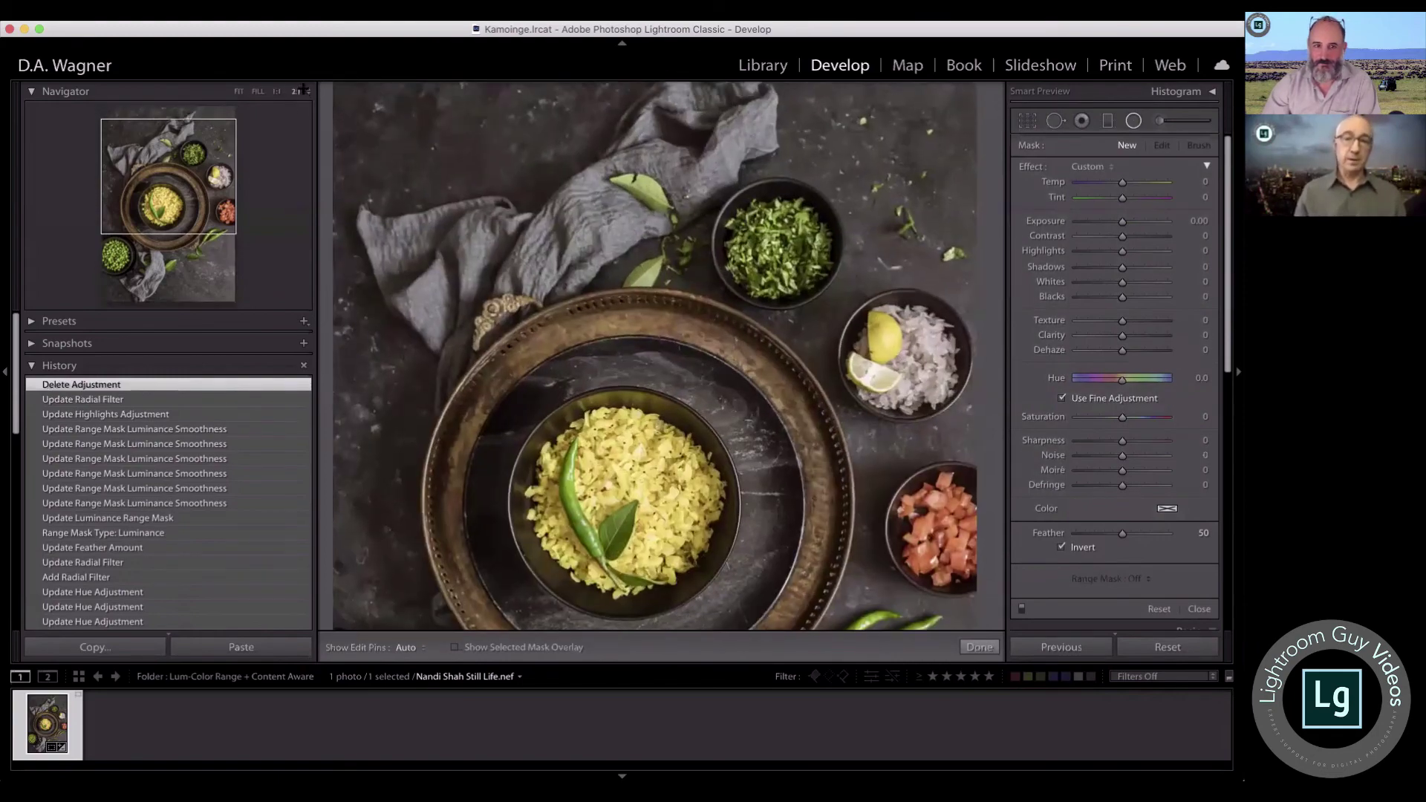
{"action": "left_click", "coordinate": [841, 340]}
{"action": "left_click_drag", "start_coordinate": [439, 484], "coordinate": [795, 210]}
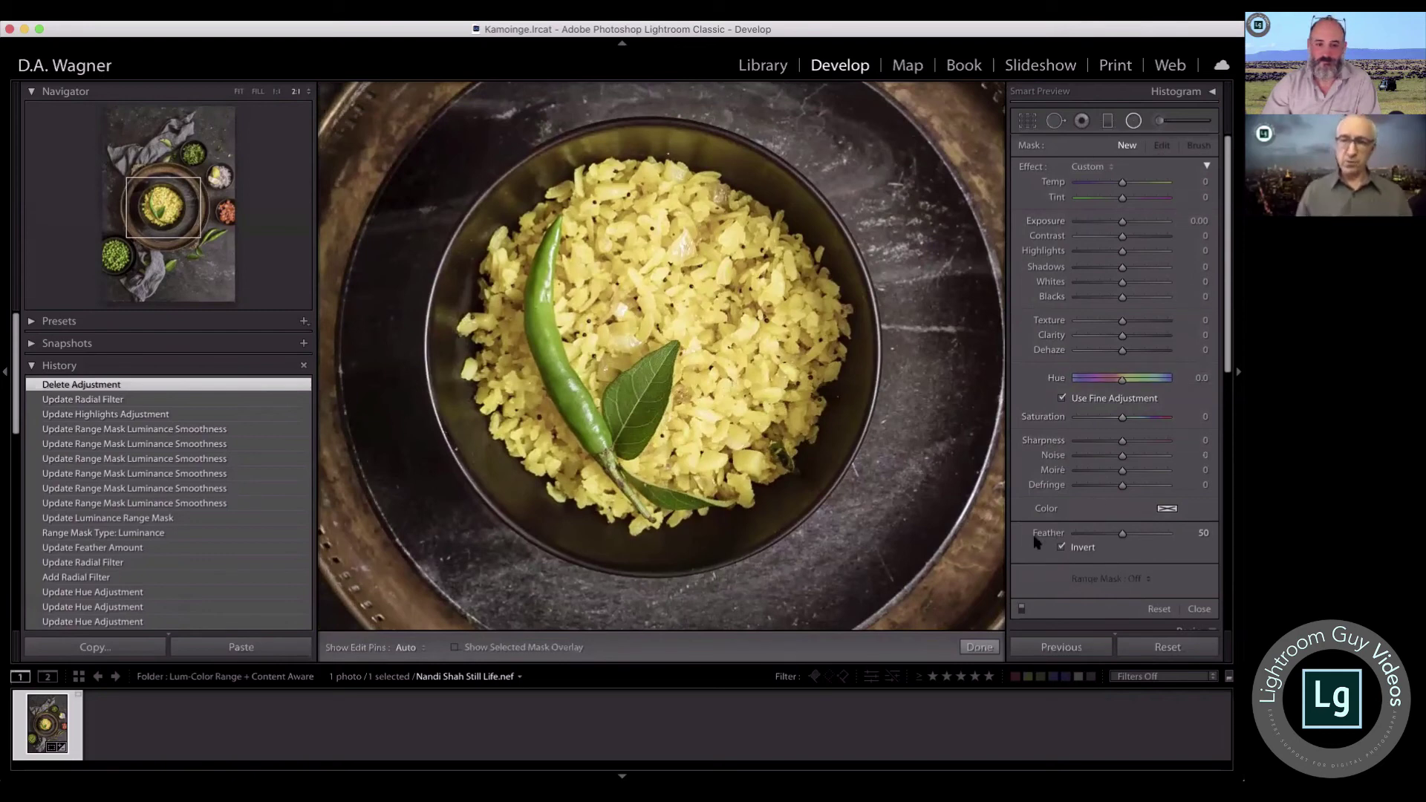
{"action": "left_click_drag", "start_coordinate": [647, 348], "coordinate": [439, 131]}
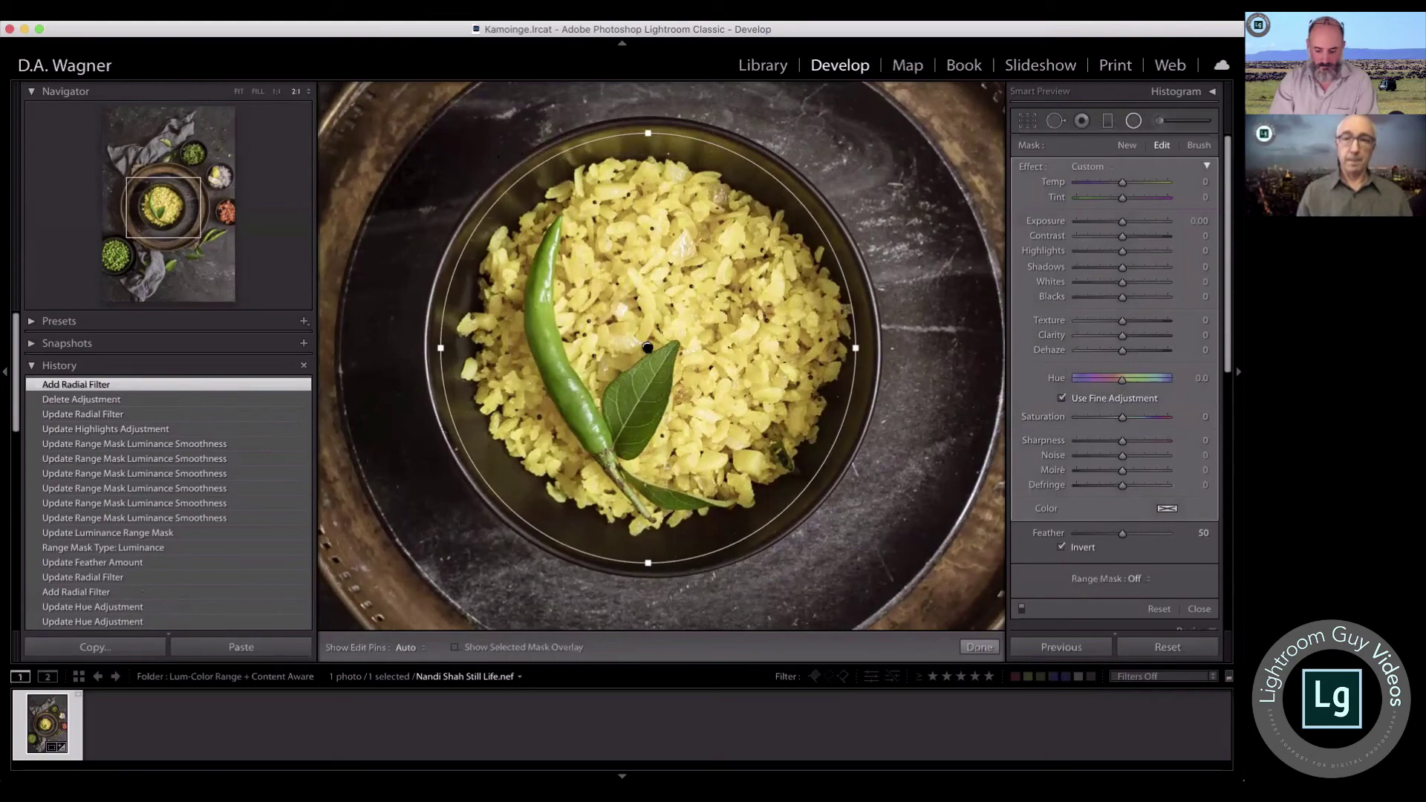
{"action": "left_click", "coordinate": [646, 346]}
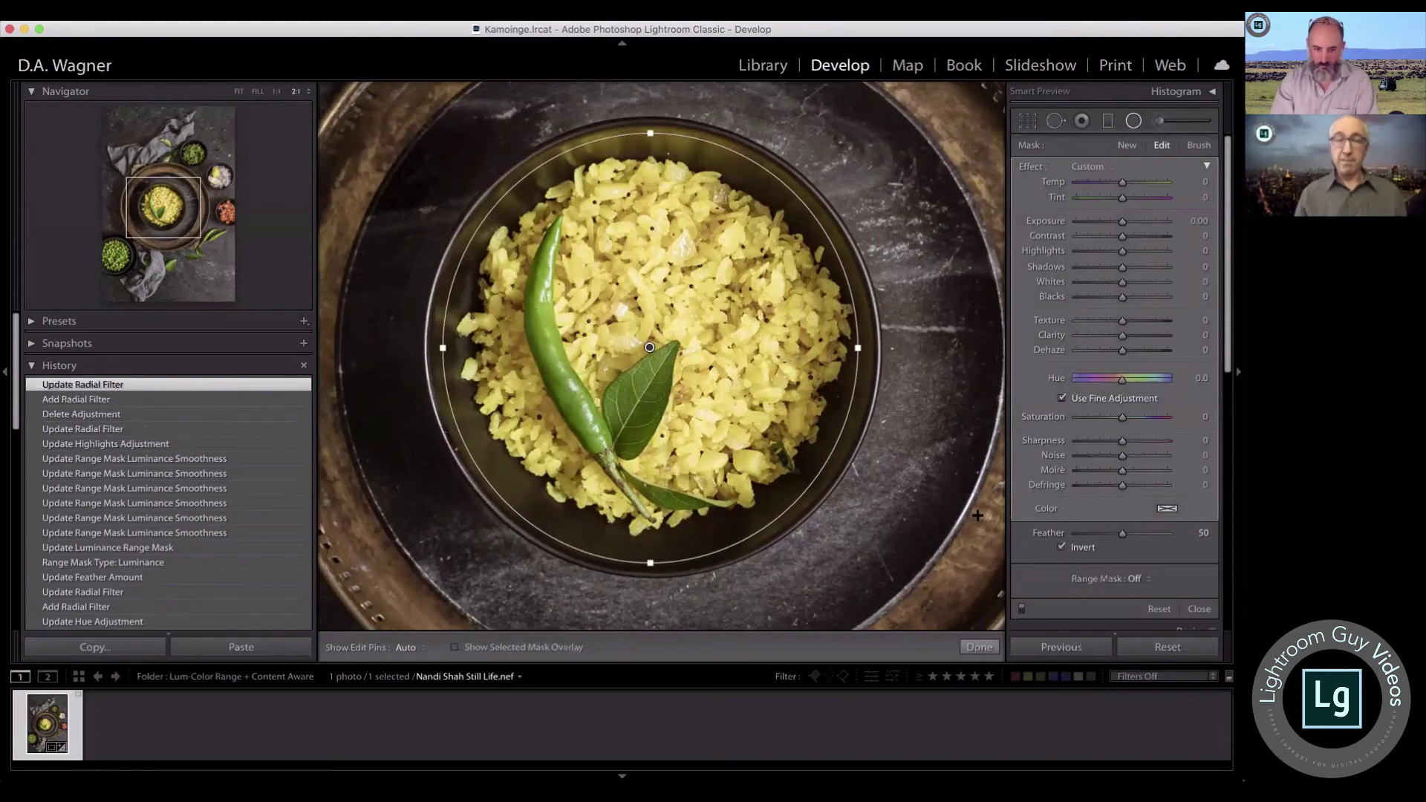
Step: Set the radial filter's range mask to Color and sample an area of the green chili
{"action": "scroll", "coordinate": [1165, 570], "scroll_direction": "down", "scroll_amount": 2}
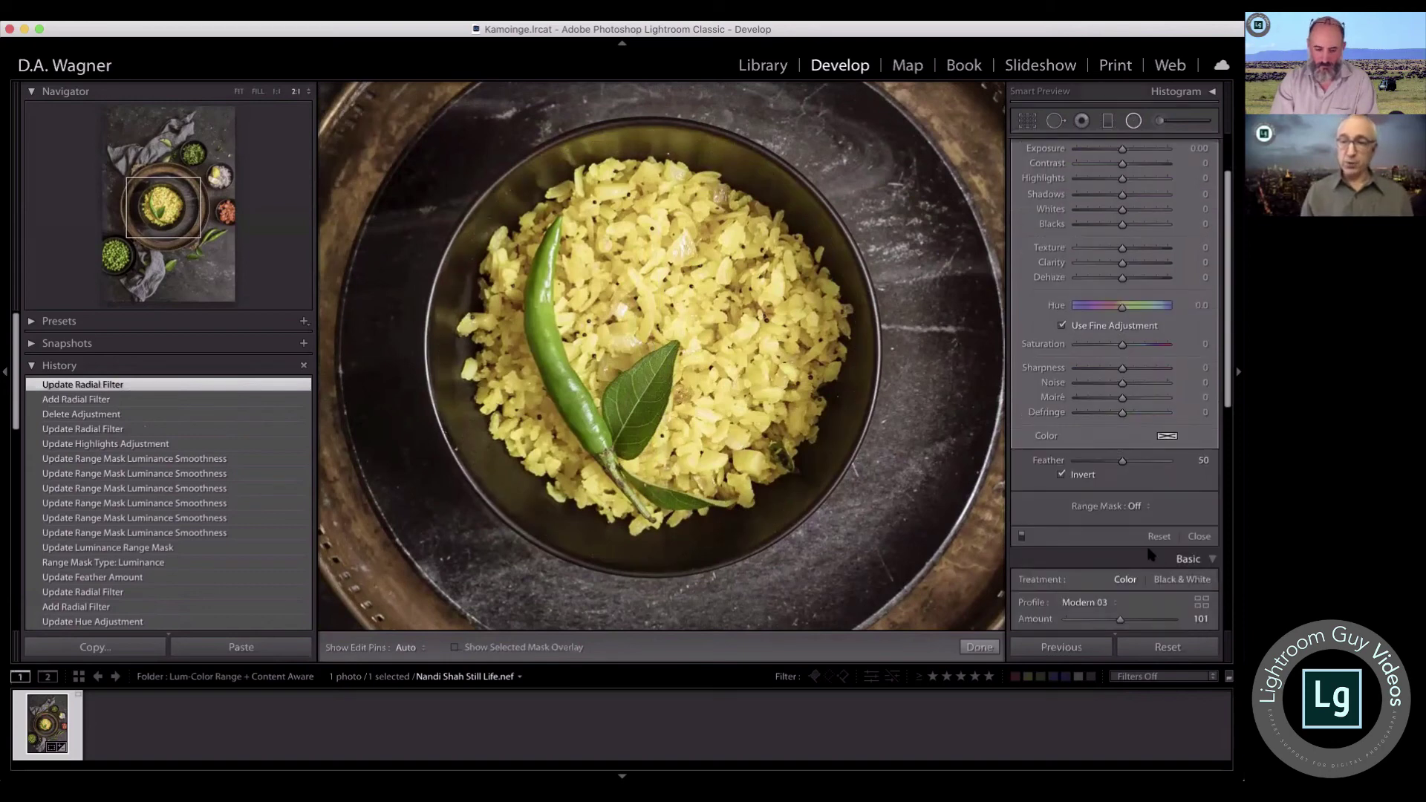
{"action": "left_click", "coordinate": [1144, 506]}
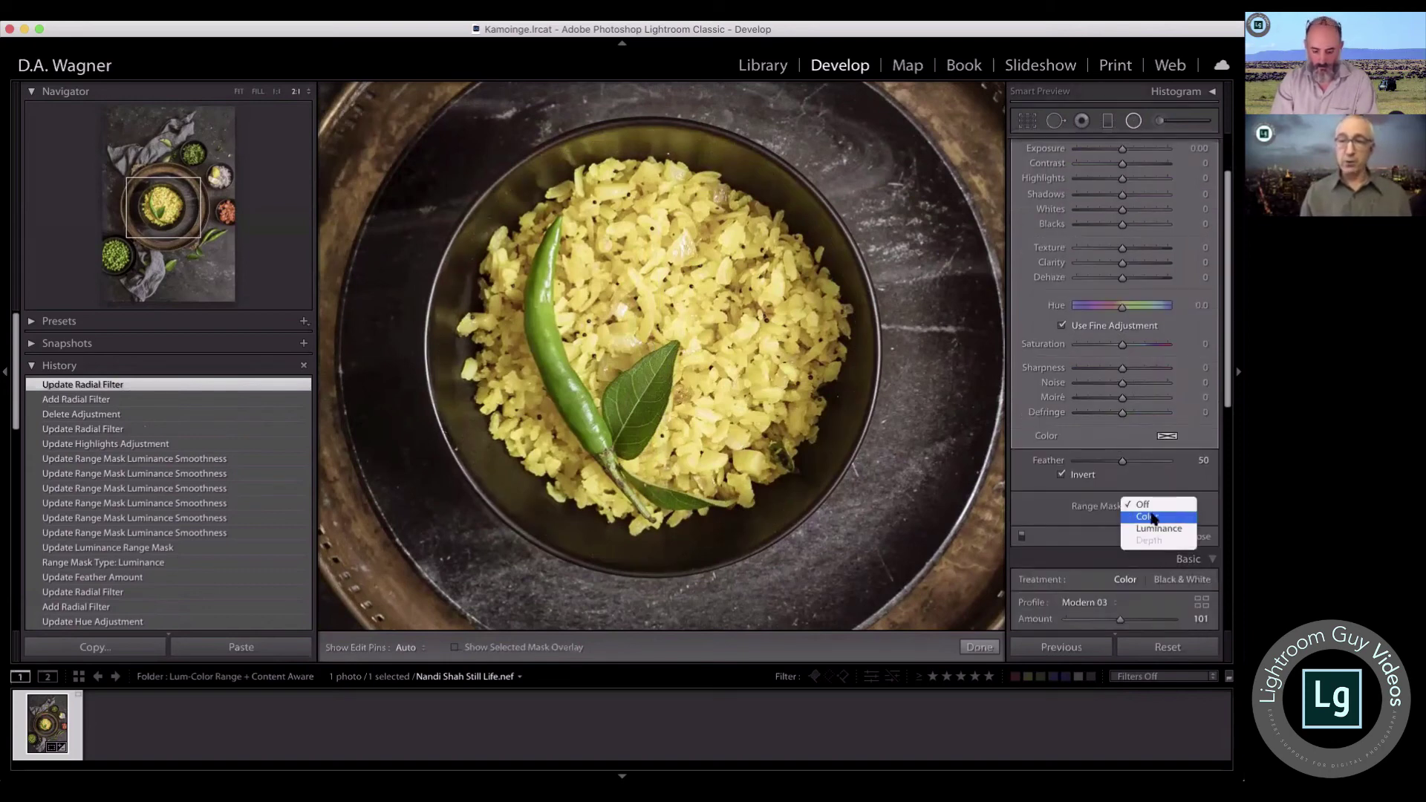
{"action": "left_click", "coordinate": [1153, 517]}
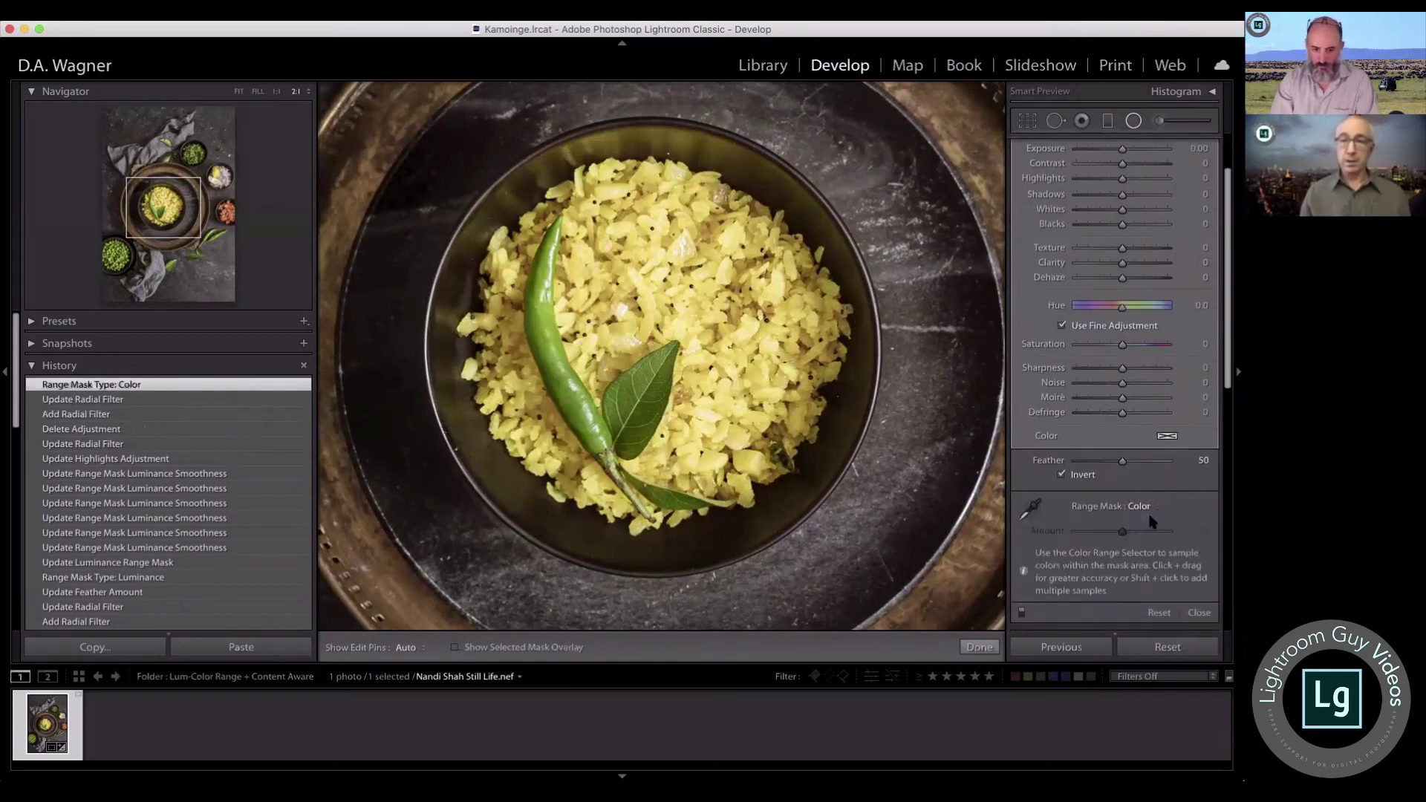
{"action": "scroll", "coordinate": [1145, 491], "scroll_direction": "down", "scroll_amount": 2}
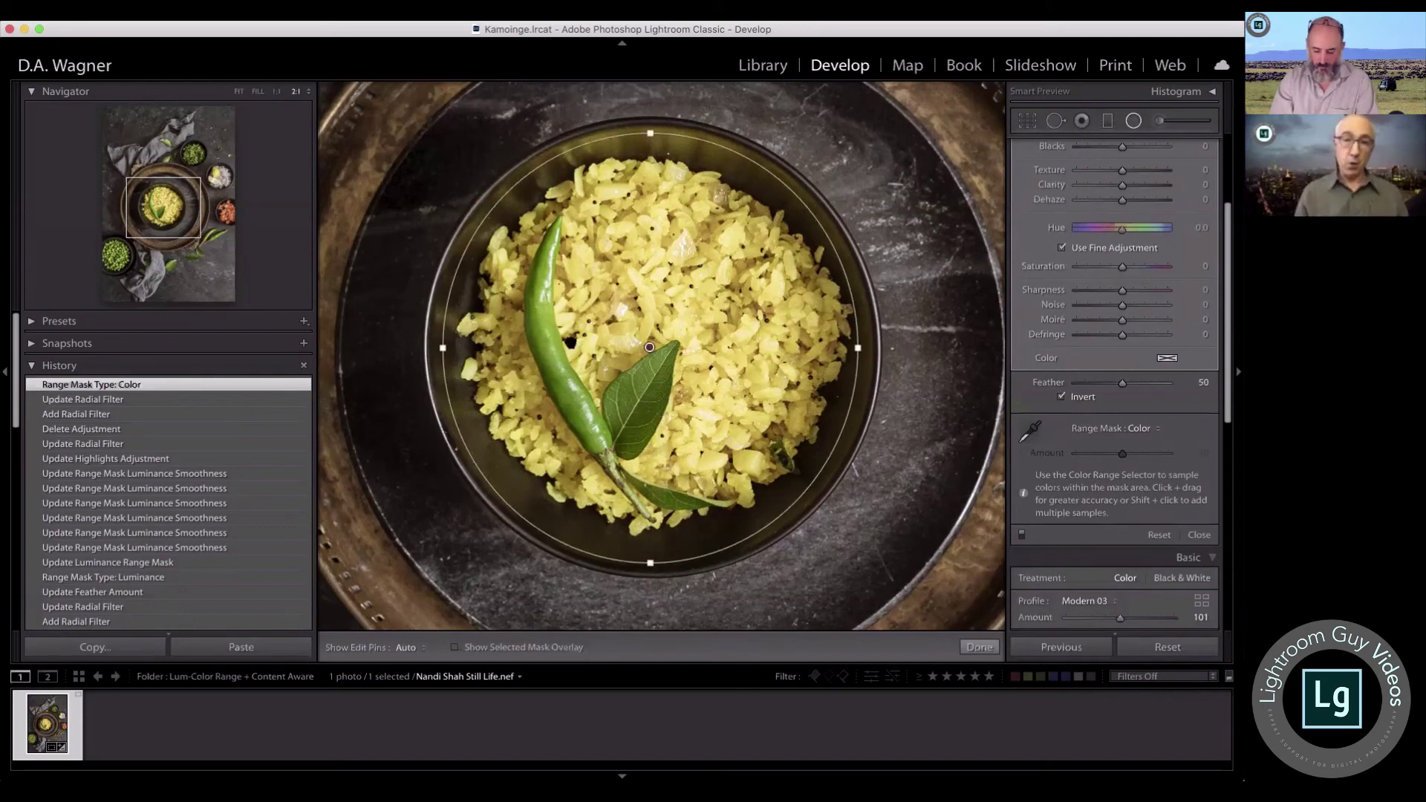
{"action": "left_click", "coordinate": [1031, 430]}
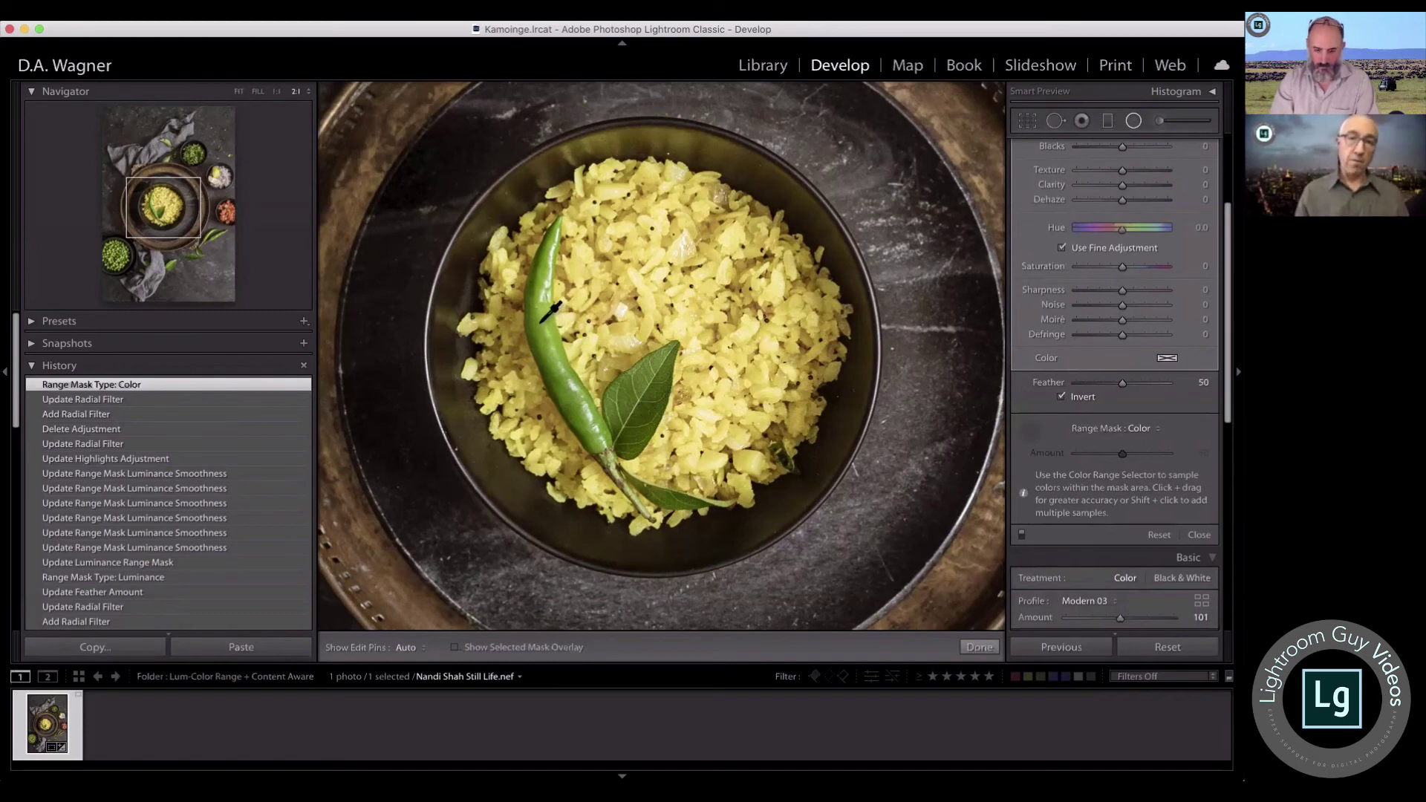
{"action": "left_click_drag", "start_coordinate": [539, 321], "coordinate": [555, 361]}
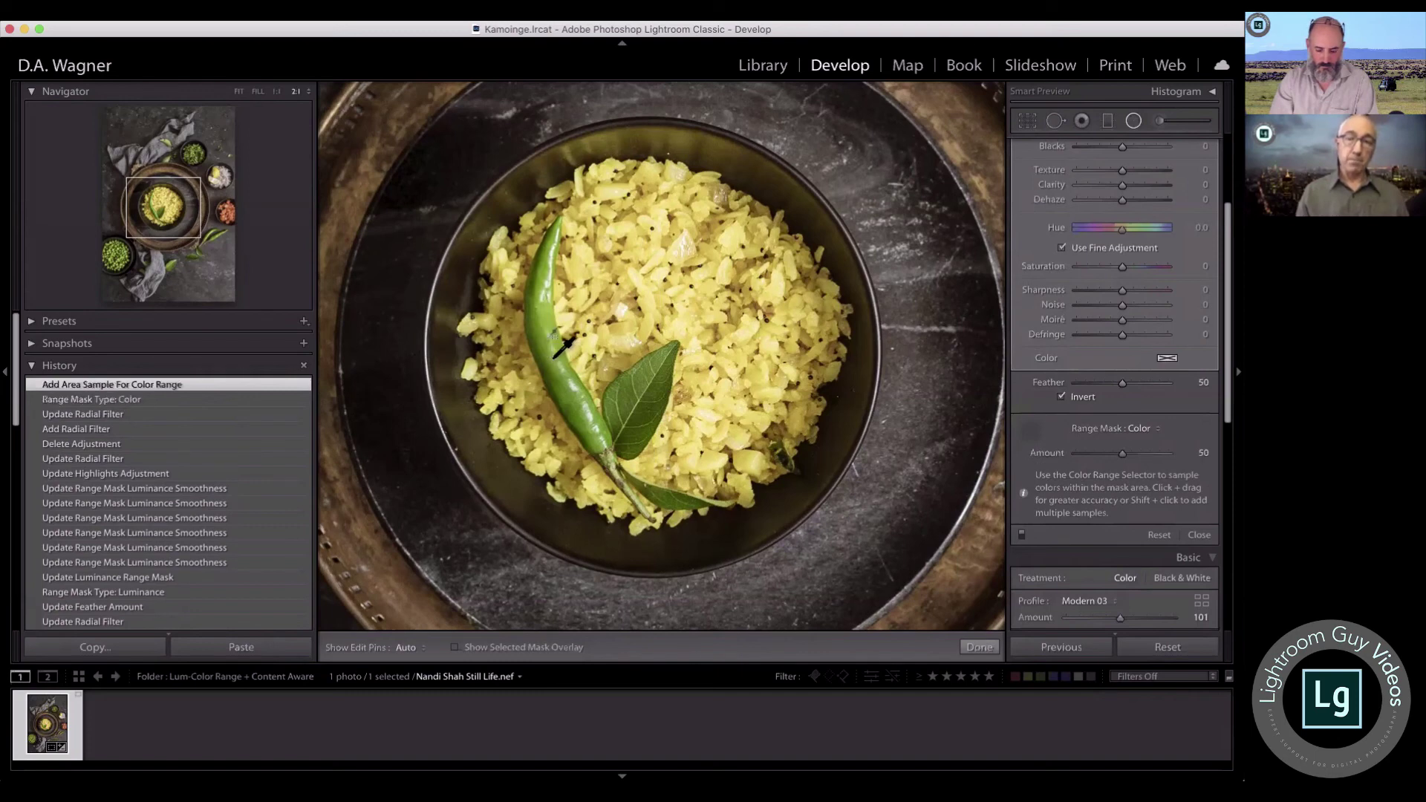
Step: With the mask overlay shown, set the color range Amount to 0 and add samples from the leaf and around the chili's stem
{"action": "left_click", "coordinate": [454, 649]}
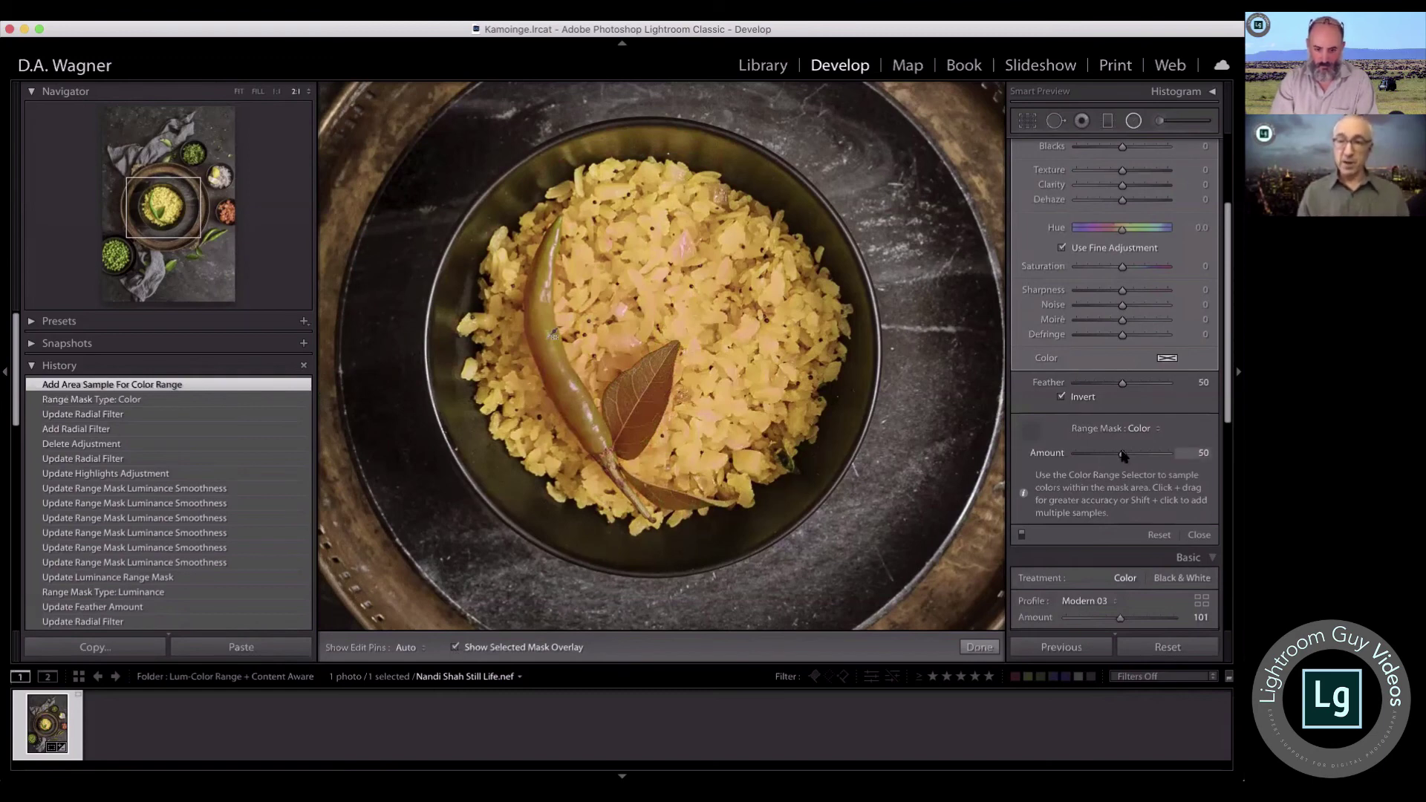
{"action": "left_click_drag", "start_coordinate": [1124, 455], "coordinate": [1067, 455]}
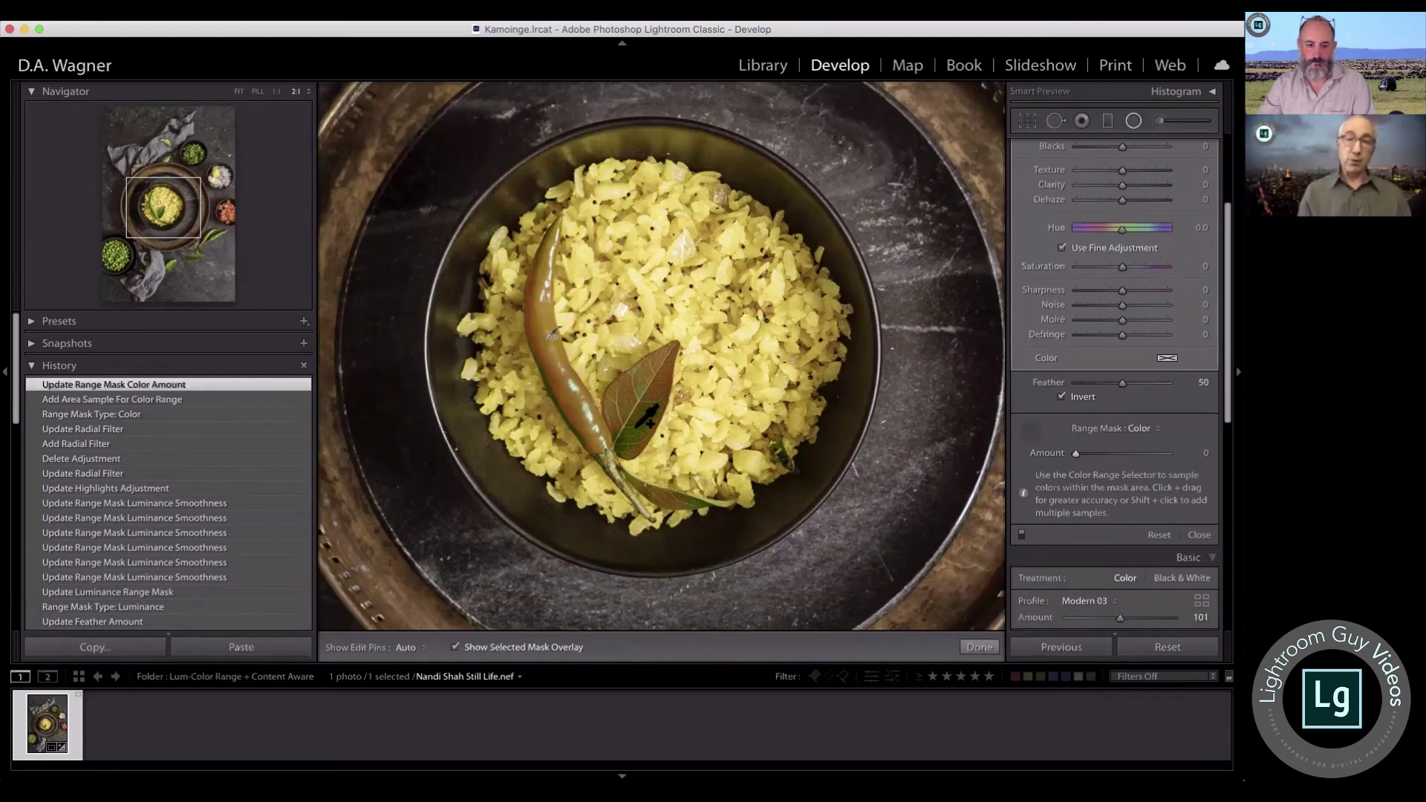
{"action": "left_click_drag", "start_coordinate": [632, 419], "coordinate": [648, 432]}
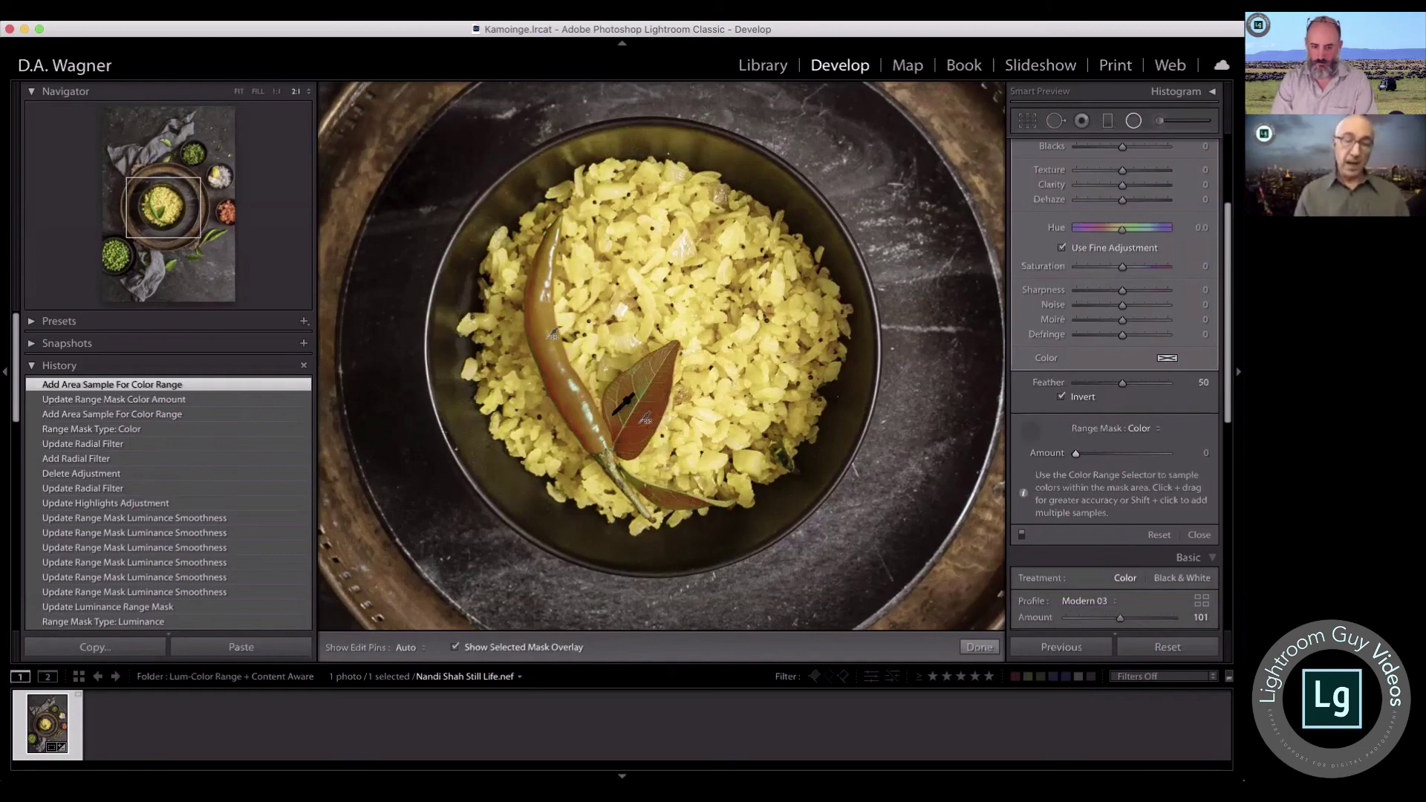
{"action": "left_click", "coordinate": [603, 458]}
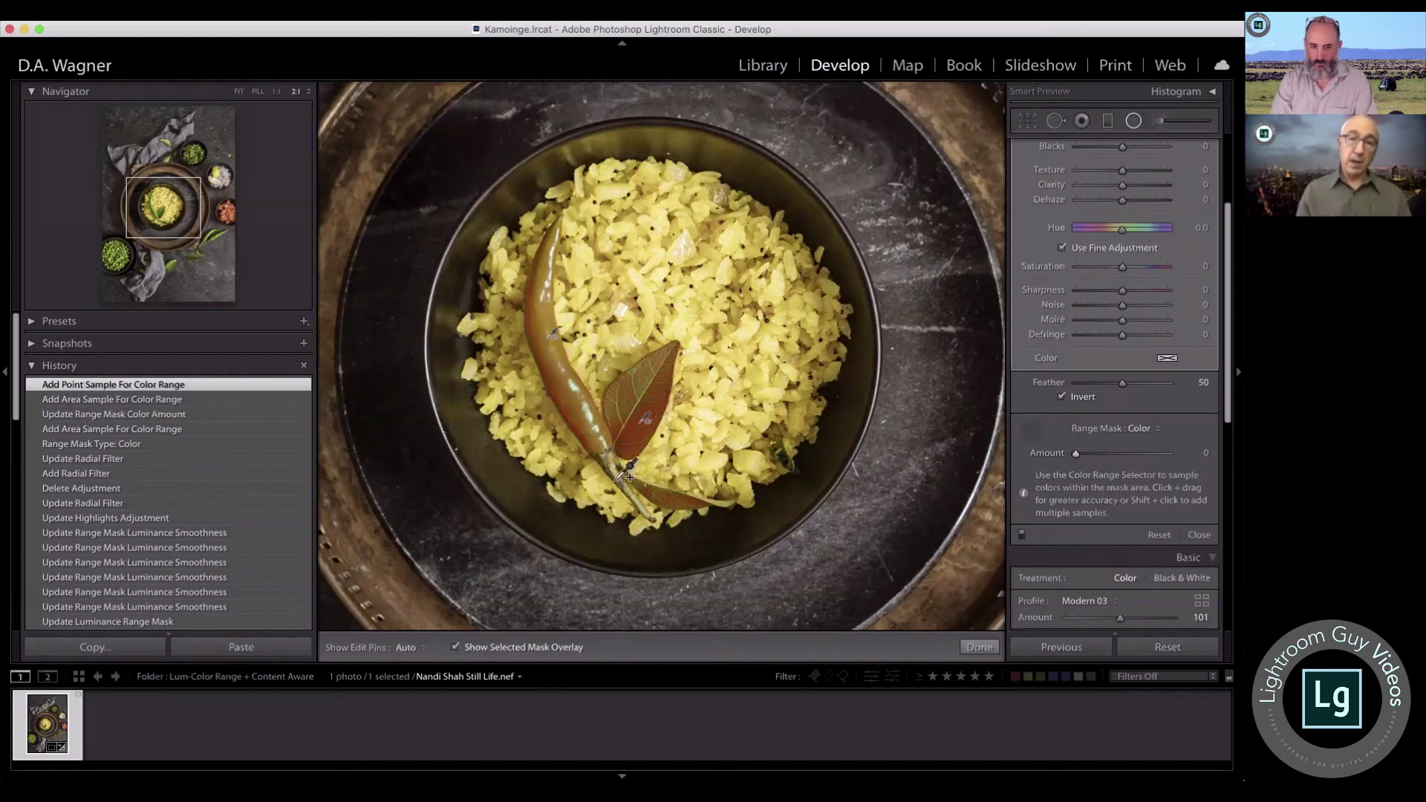
{"action": "left_click", "coordinate": [630, 474]}
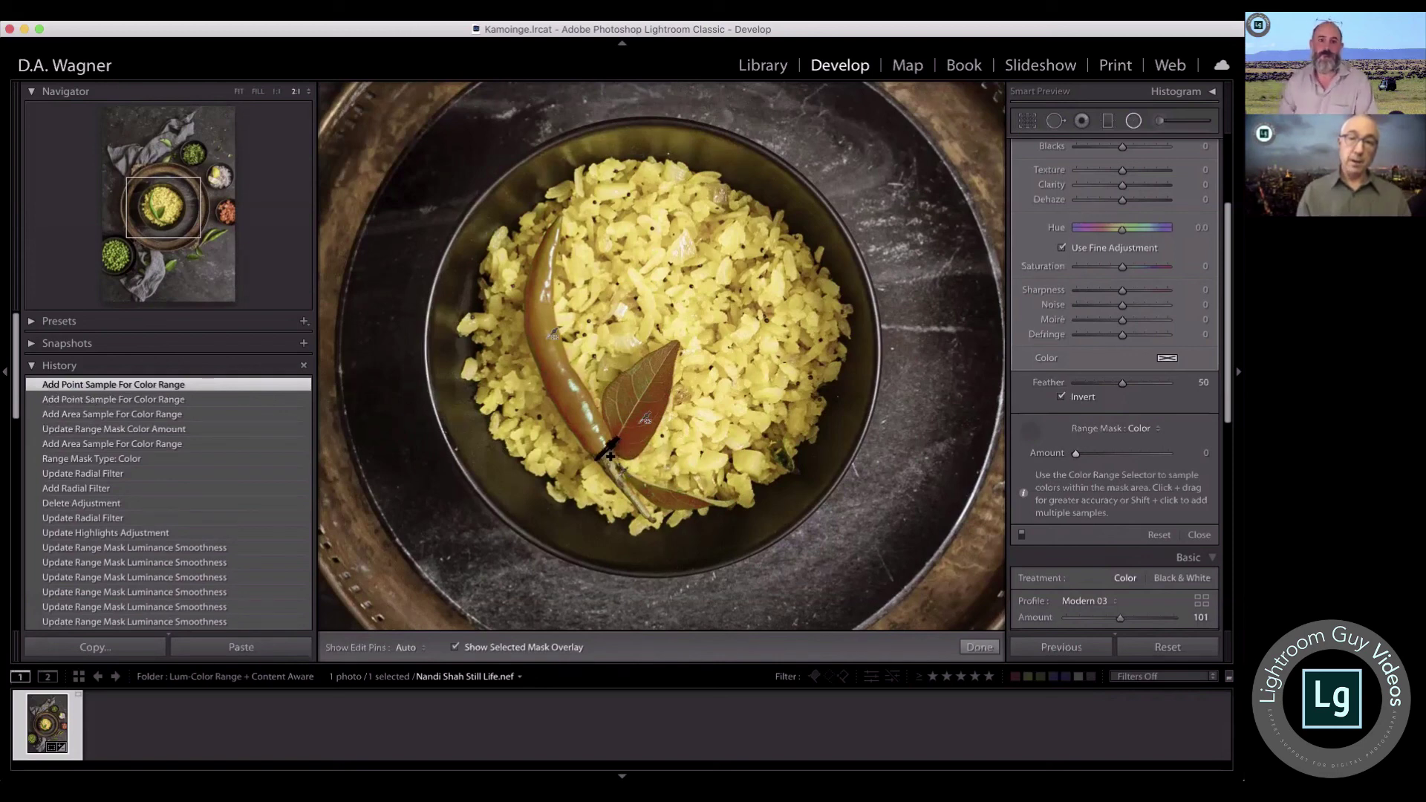
{"action": "left_click", "coordinate": [606, 455]}
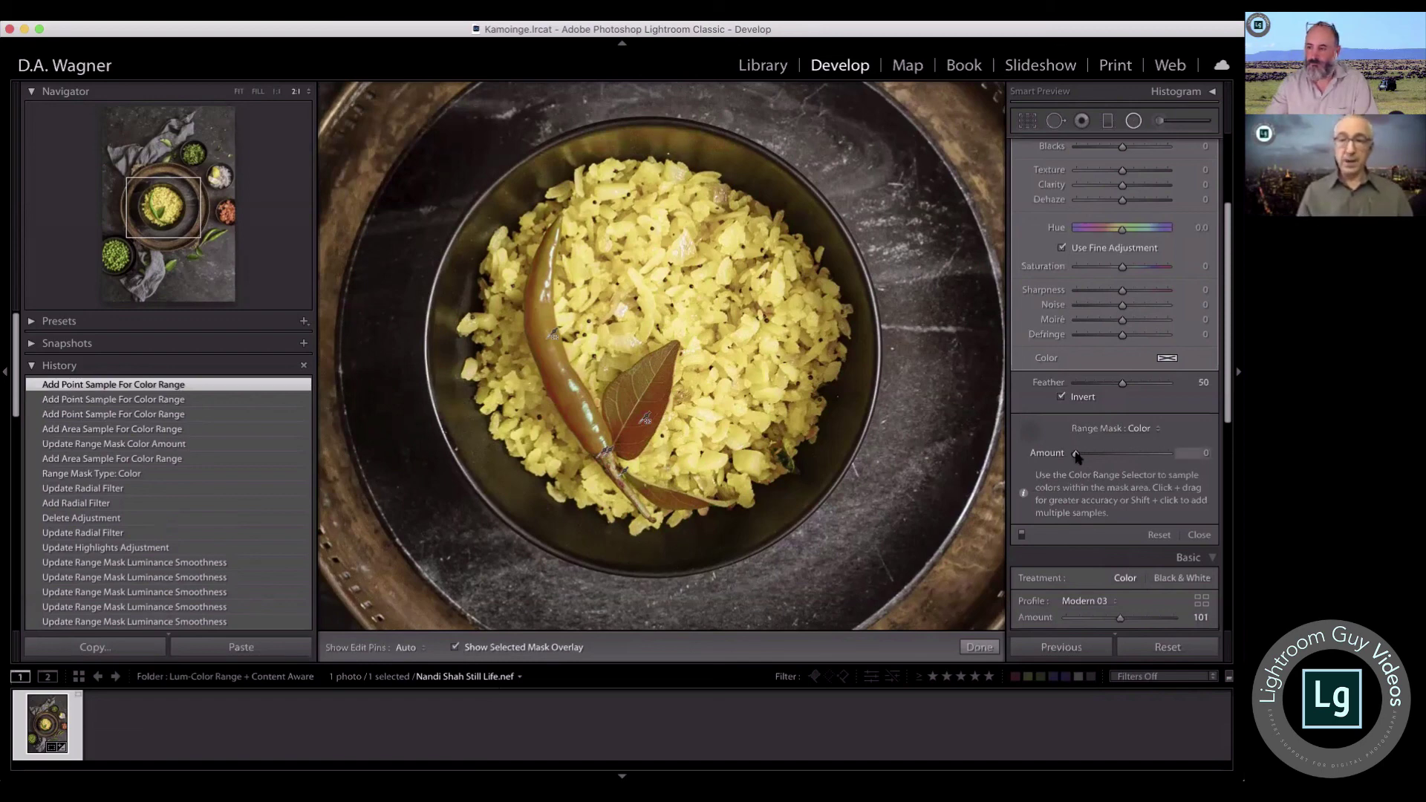
Step: Switch the radial filters off and on repeatedly to check the masked chili and leaf against the original
{"action": "left_click", "coordinate": [1021, 534]}
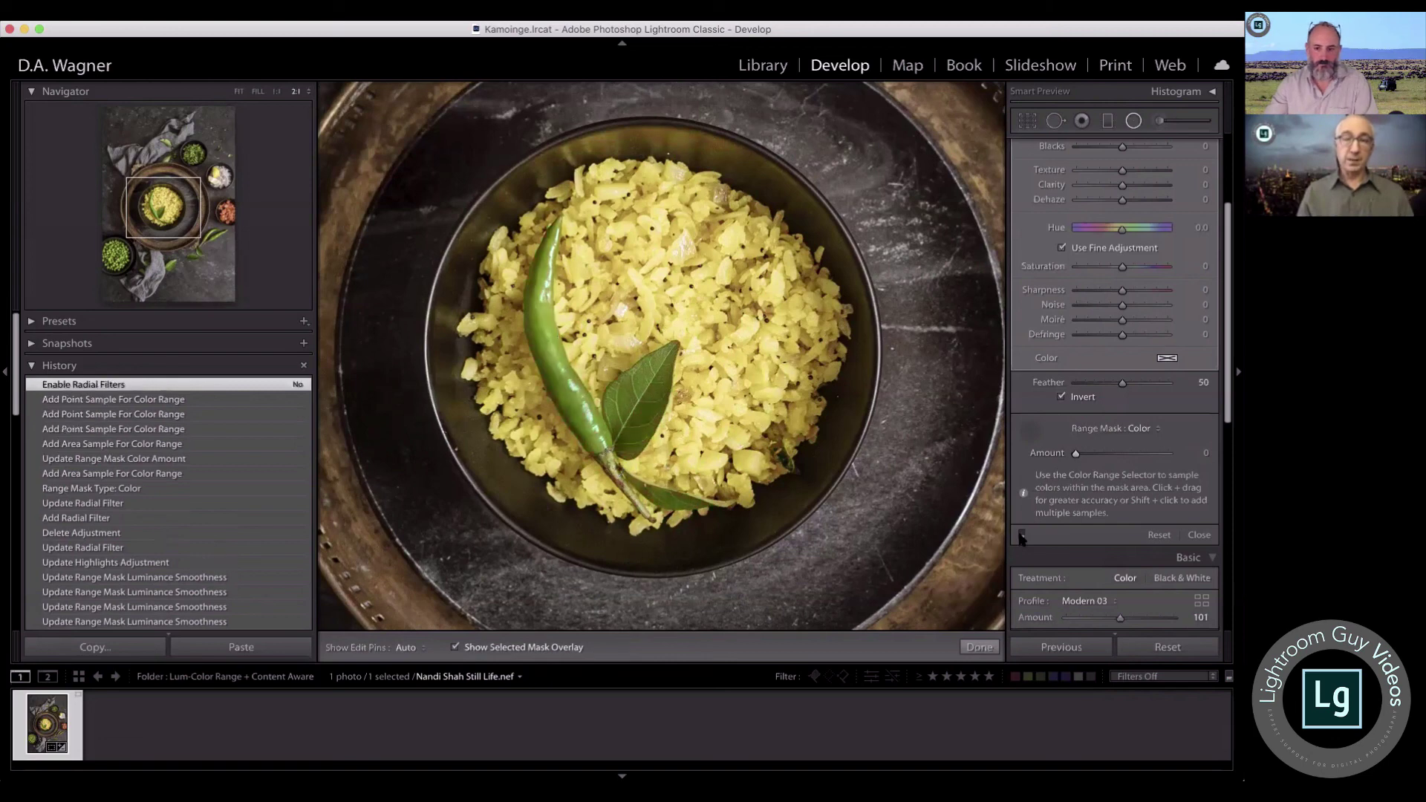
{"action": "left_click", "coordinate": [1021, 534]}
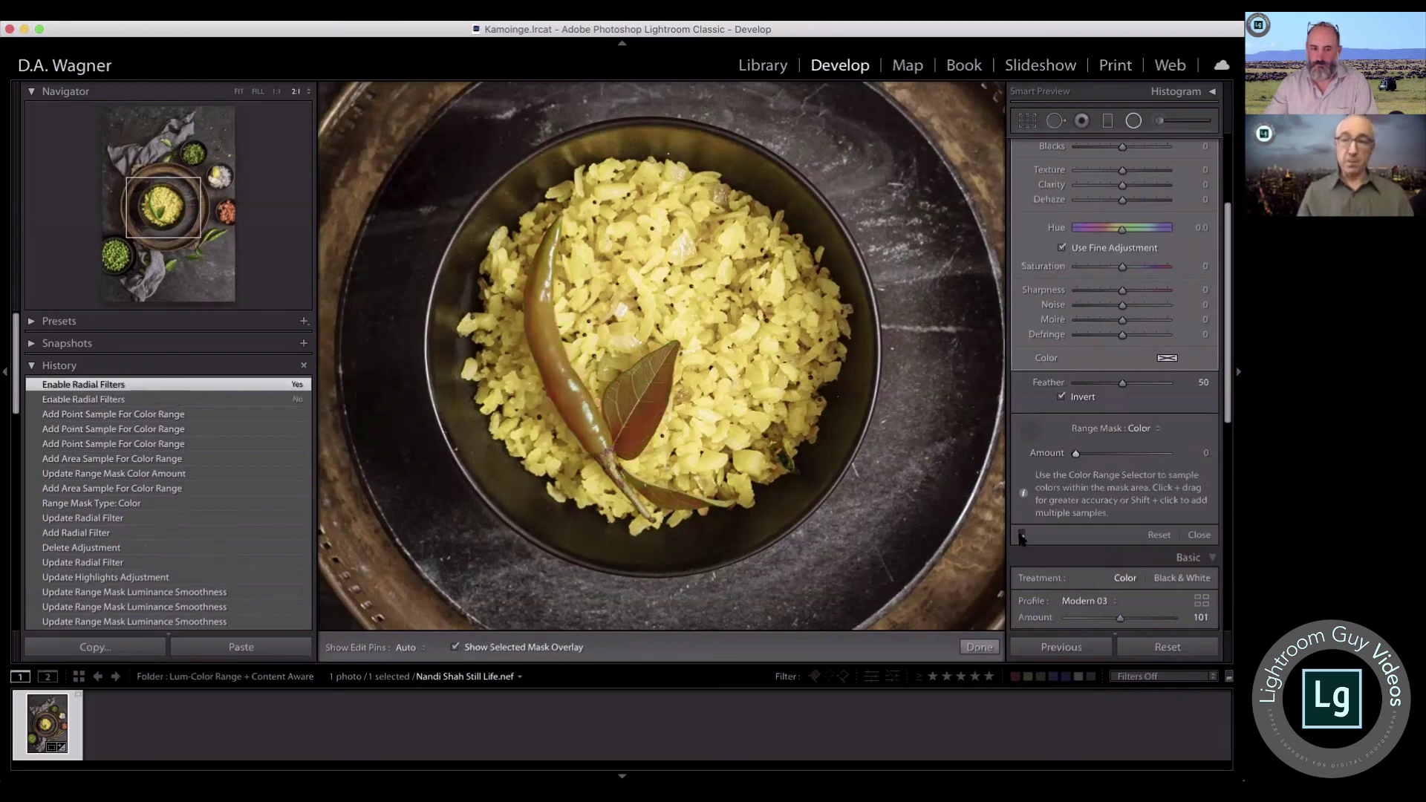
{"action": "left_click", "coordinate": [1021, 534]}
{"action": "left_click", "coordinate": [1021, 534]}
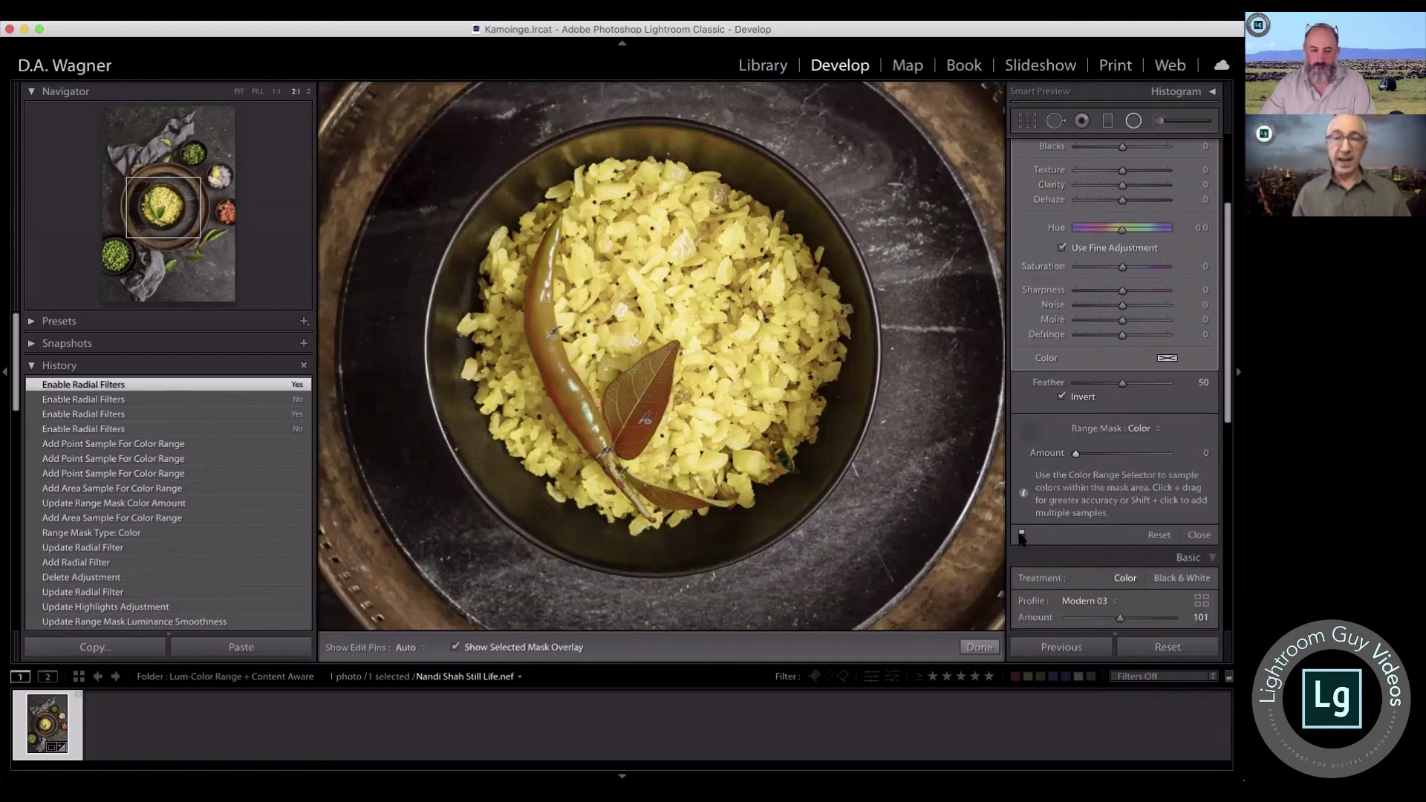
Step: With the mask overlay hidden and Use Fine Adjustment off, set the chili and leaf filter's Hue to 180.0
{"action": "left_click", "coordinate": [455, 648]}
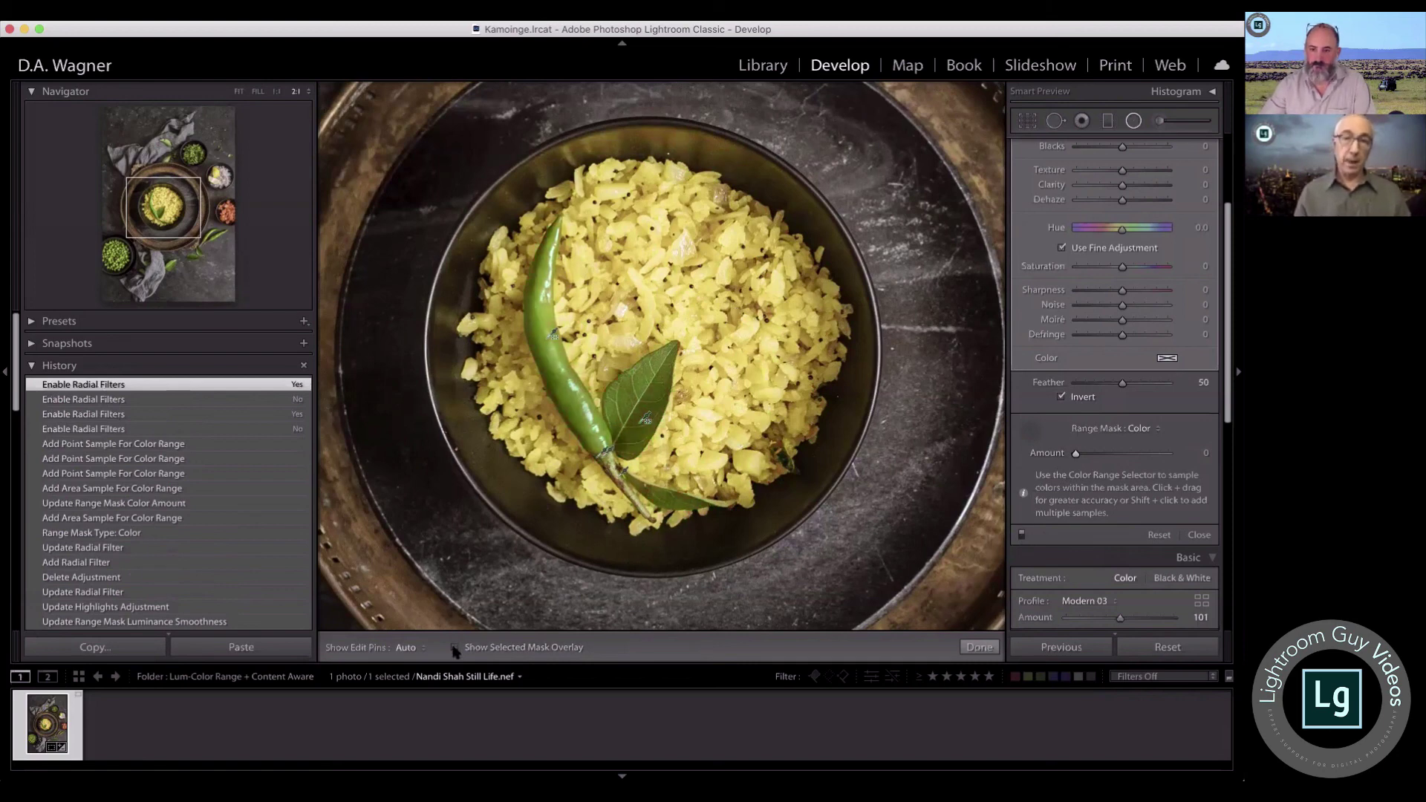
{"action": "scroll", "coordinate": [1125, 262], "scroll_direction": "up", "scroll_amount": 5}
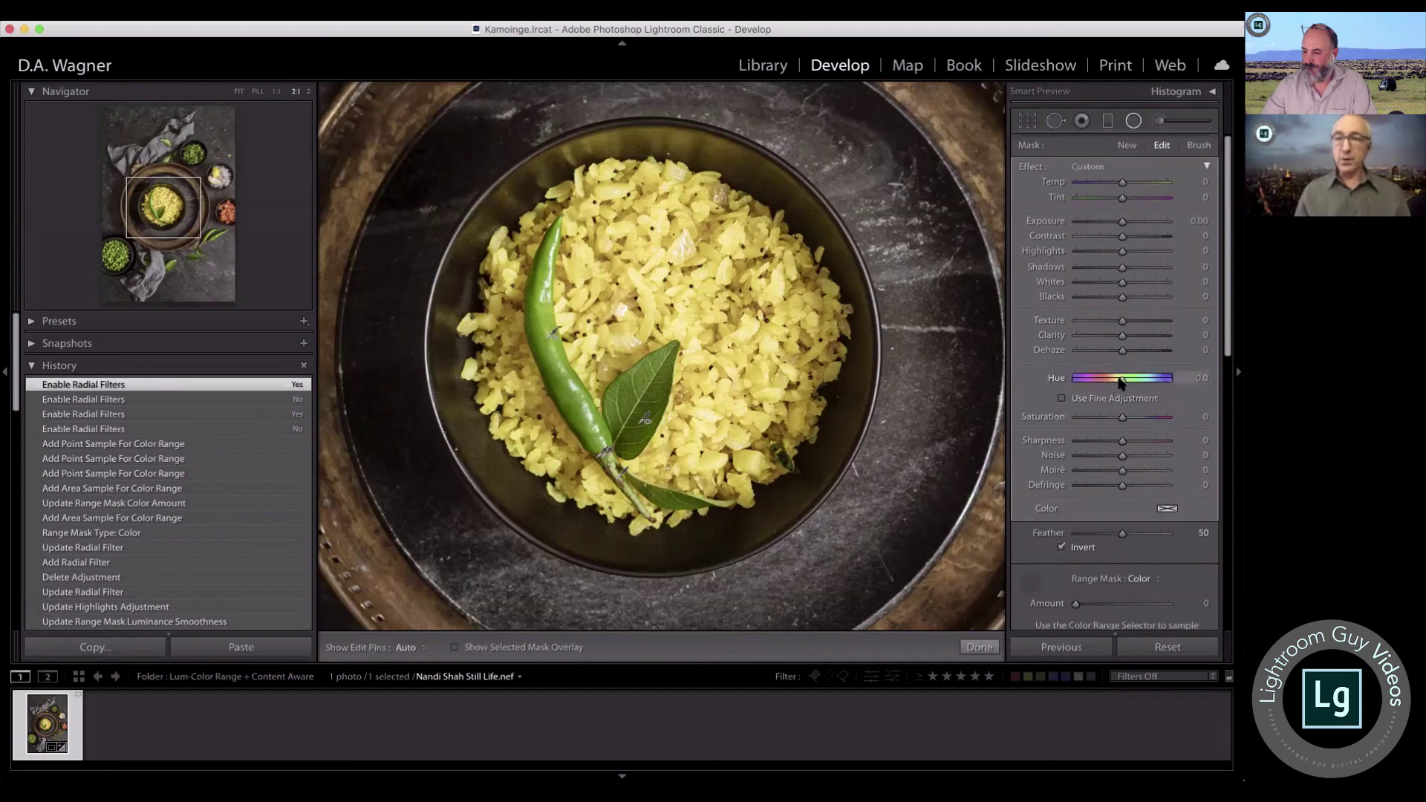
{"action": "left_click_drag", "start_coordinate": [1122, 380], "coordinate": [1171, 382]}
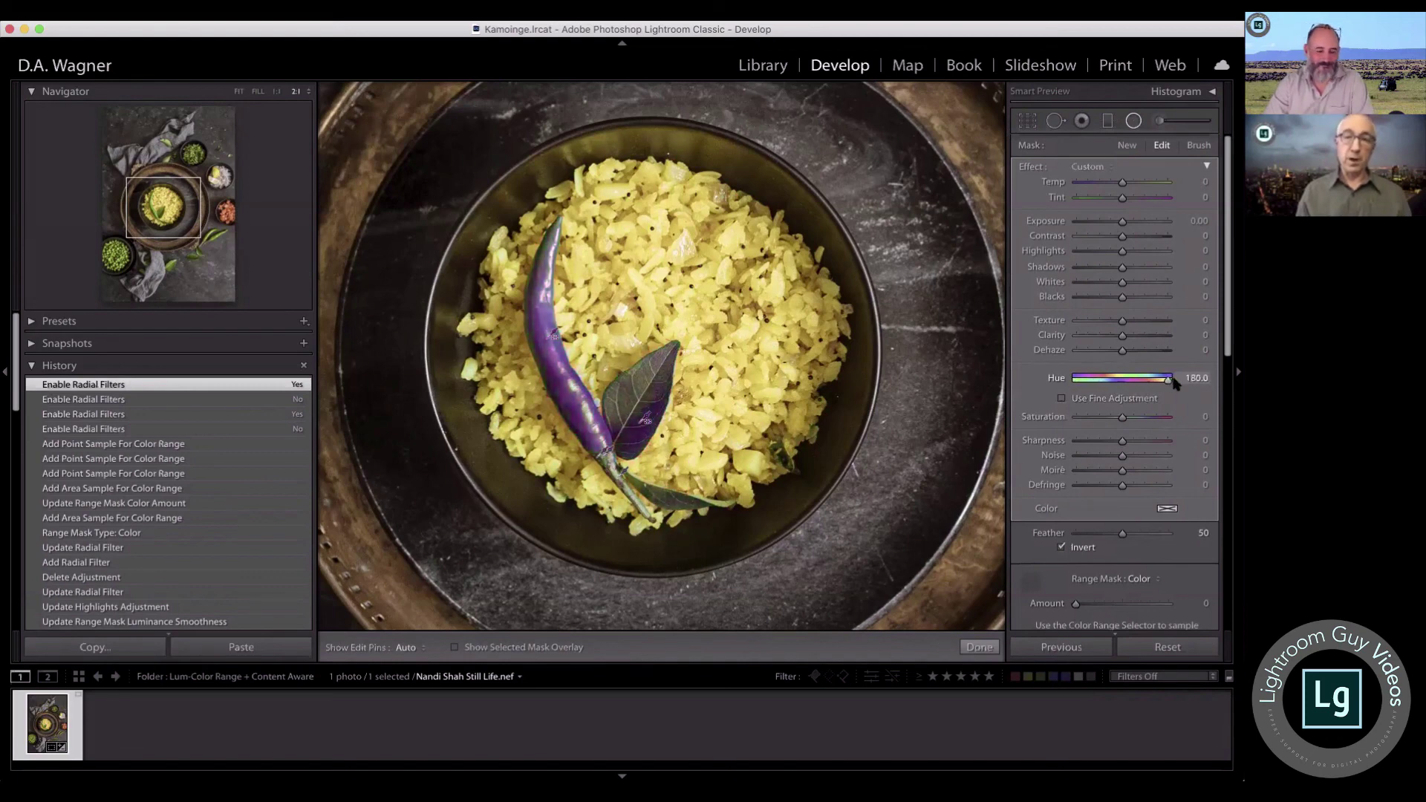
{"action": "left_click", "coordinate": [1178, 380]}
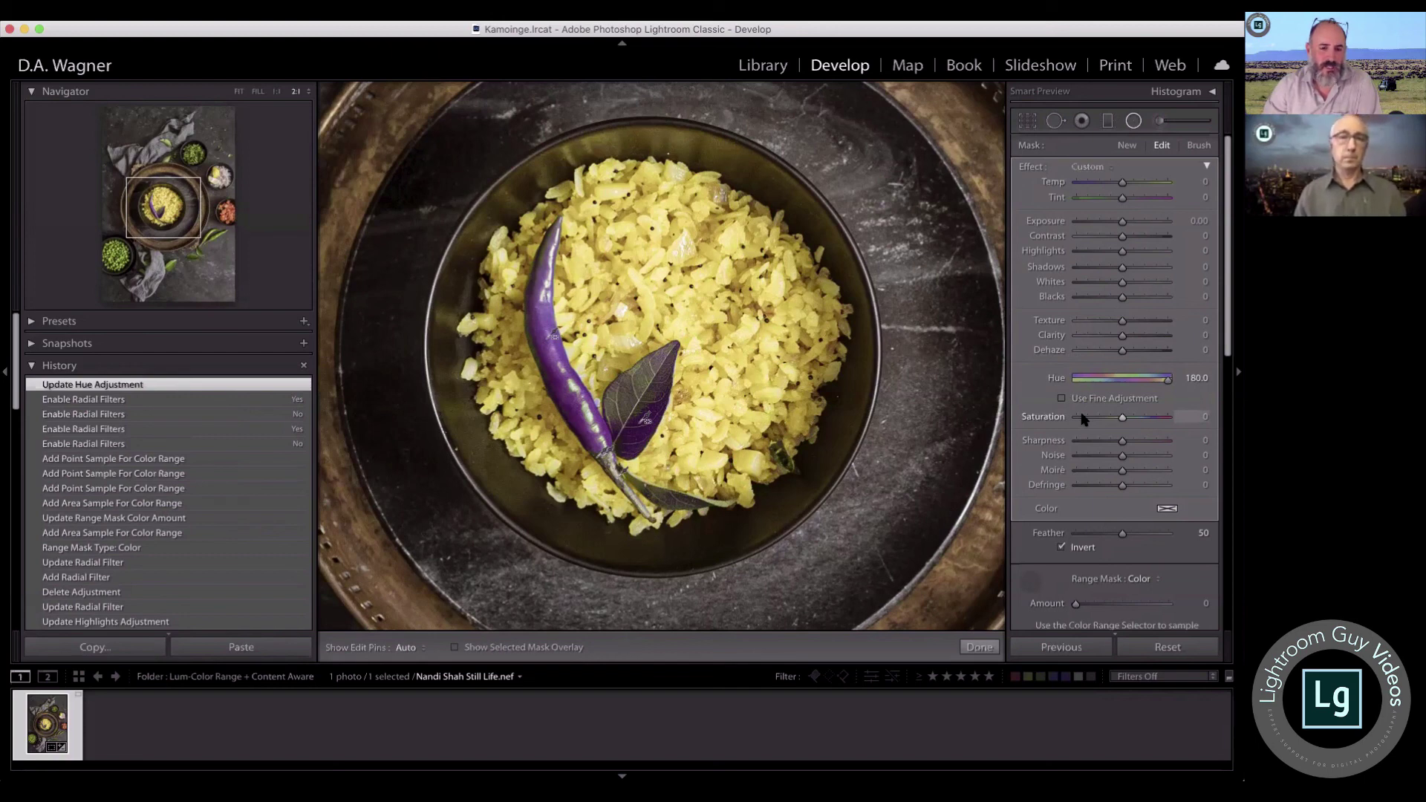
{"action": "left_click", "coordinate": [239, 92]}
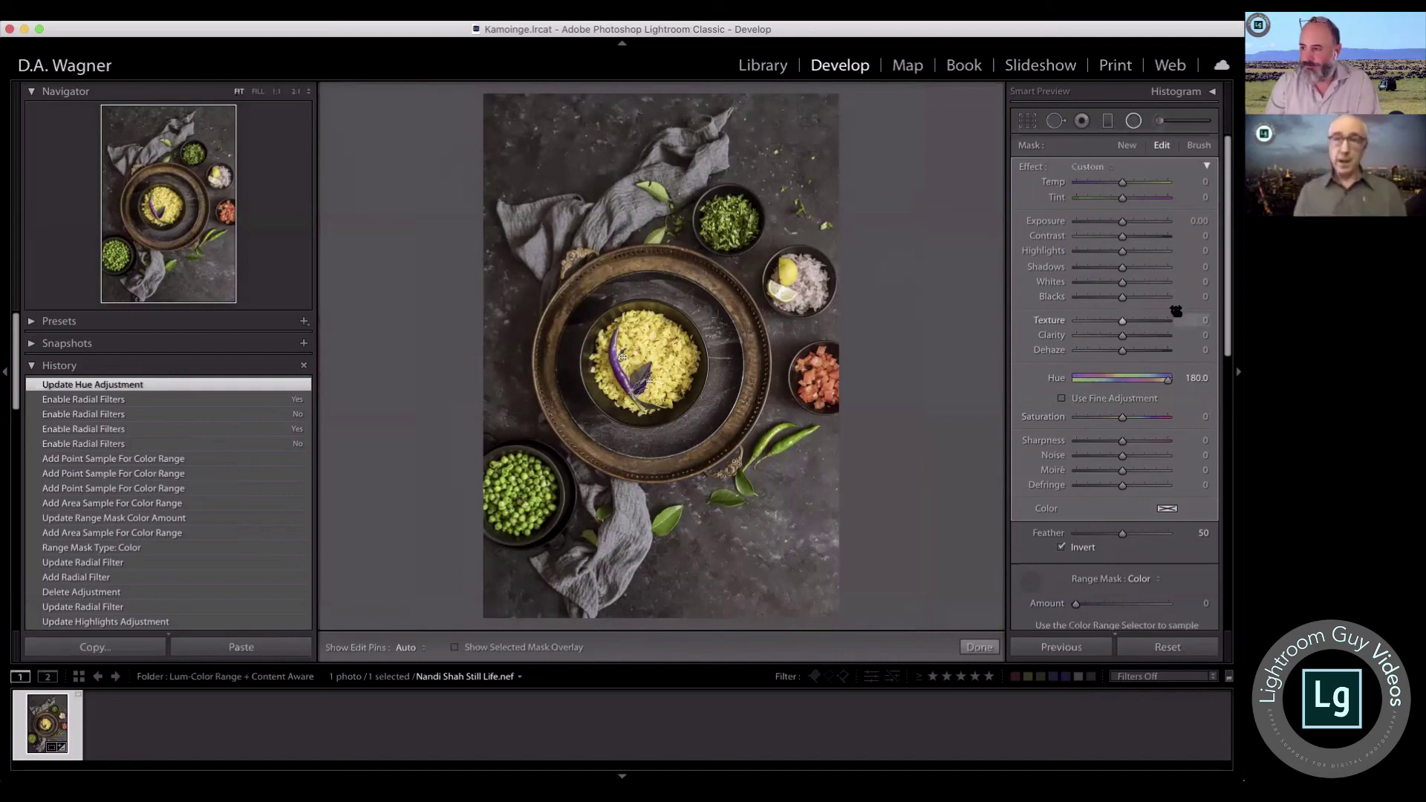
{"action": "left_click", "coordinate": [1169, 120]}
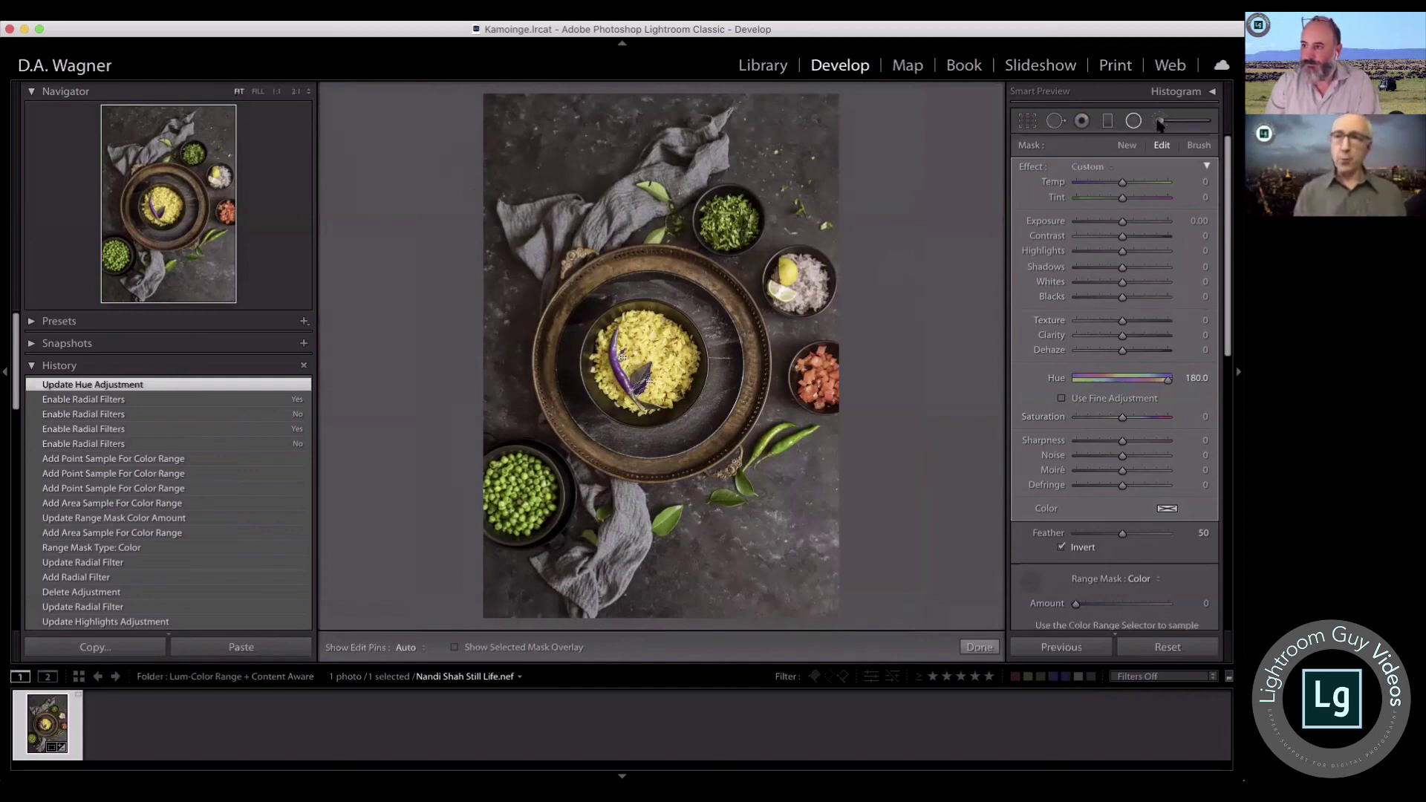